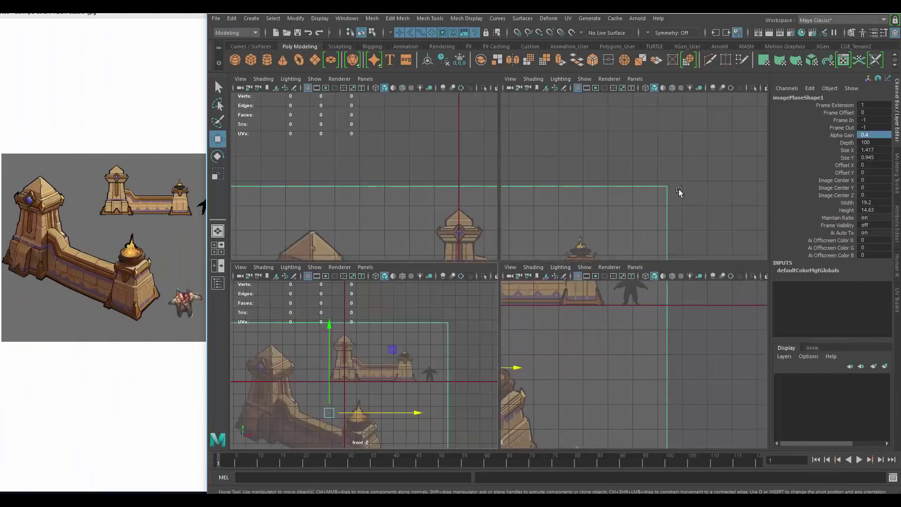
Scale a cube up into the tower's base block, working in the front view
left_click(295, 18)
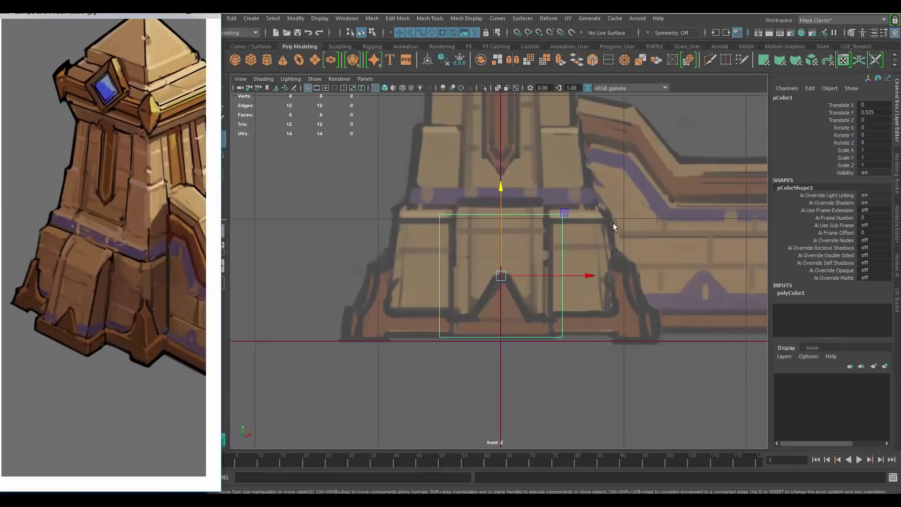
key("r")
left_click_drag(506, 265, 583, 267)
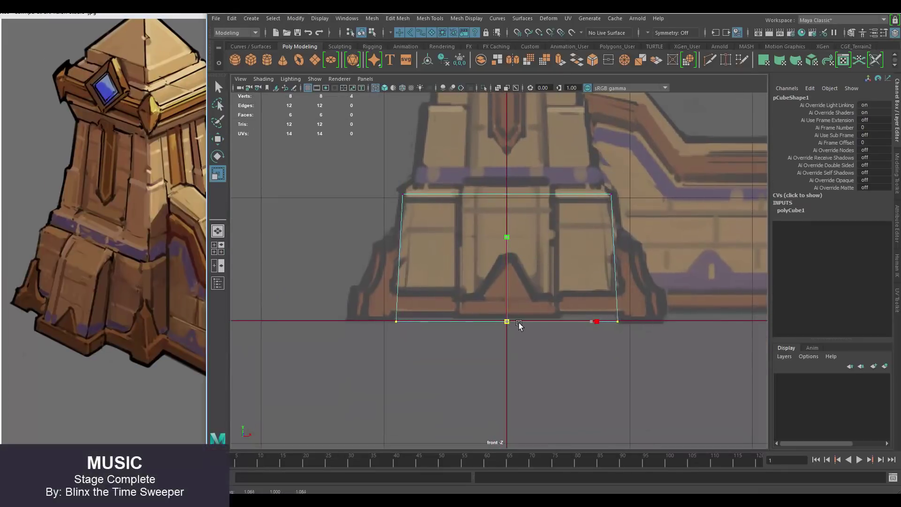
key("space")
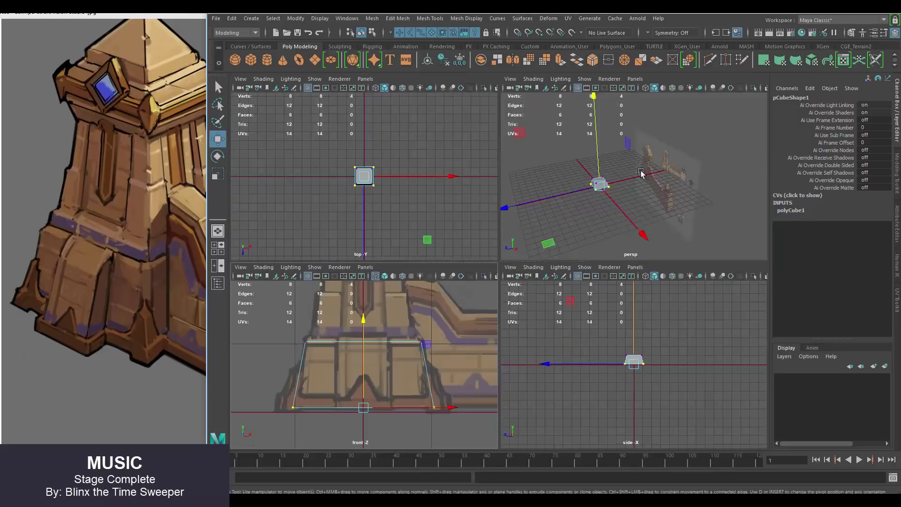
key("space")
Extrude the top face into the stepped second and third tiers above the base
right_click_drag(458, 253, 470, 226, "shift")
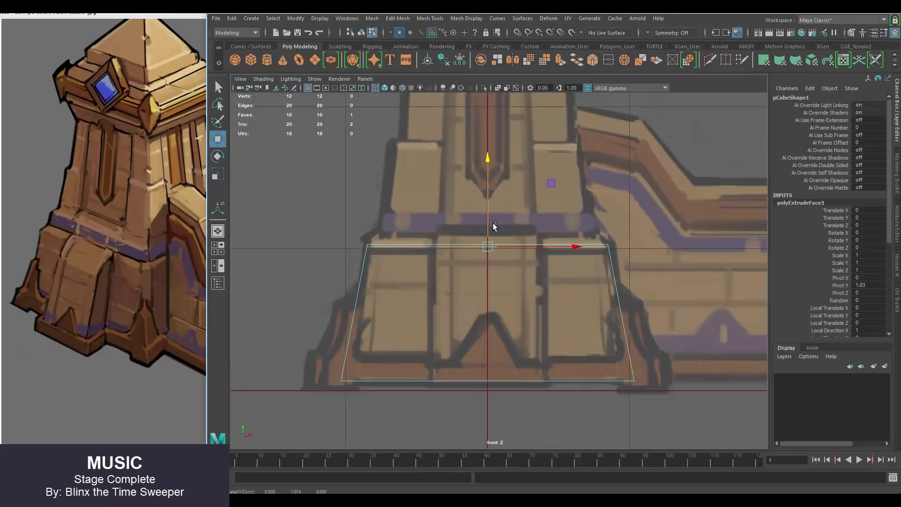
key("ctrl+e")
key("w")
left_click_drag(483, 191, 480, 166)
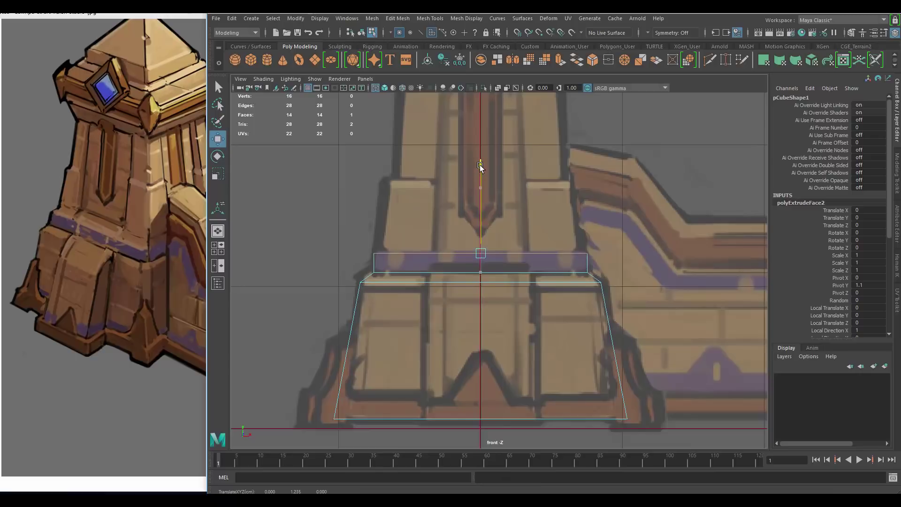
key("ctrl+e")
scroll(480, 165, "up", 1)
key("r")
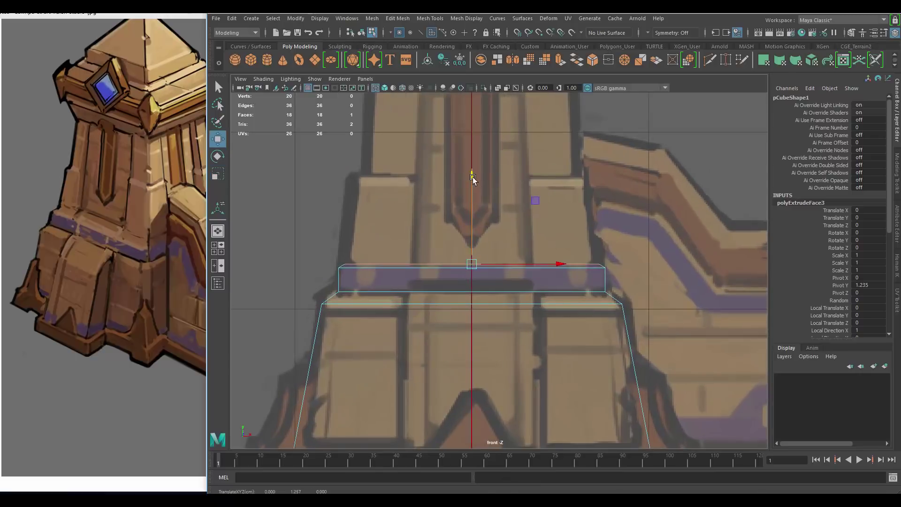
Extrude further tiers, raising and narrowing the shaft up to the cap line
key("ctrl+e")
scroll(486, 237, "down", 2)
mouse_move(500, 300)
left_mouse_down()
mouse_move(499, 271)
mouse_move(486, 266)
left_mouse_up()
key("r")
scroll(555, 208, "up", 1)
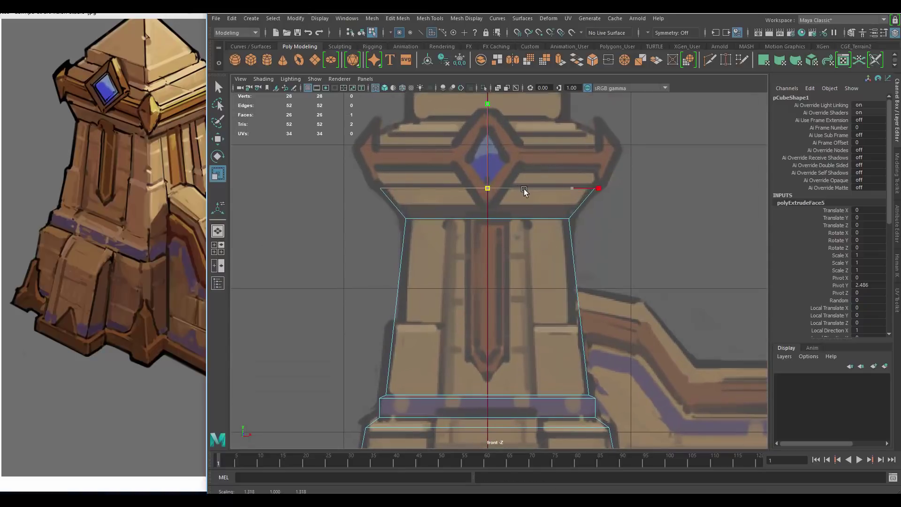
key("ctrl+e")
middle_click_drag(488, 104, 469, 139, "alt")
left_click_drag(469, 135, 469, 119)
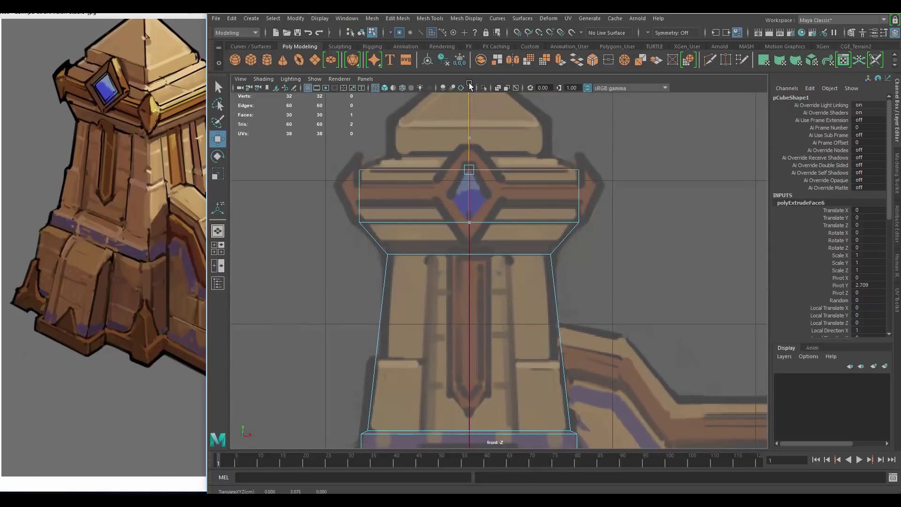
middle_click_drag(469, 86, 465, 174, "alt")
Narrow the final top face into the pointed top and inspect the block-out in perspective
scroll(465, 175, "up", 1)
key("r")
left_click_drag(466, 193, 446, 192)
middle_click_drag(488, 160, 471, 180, "alt")
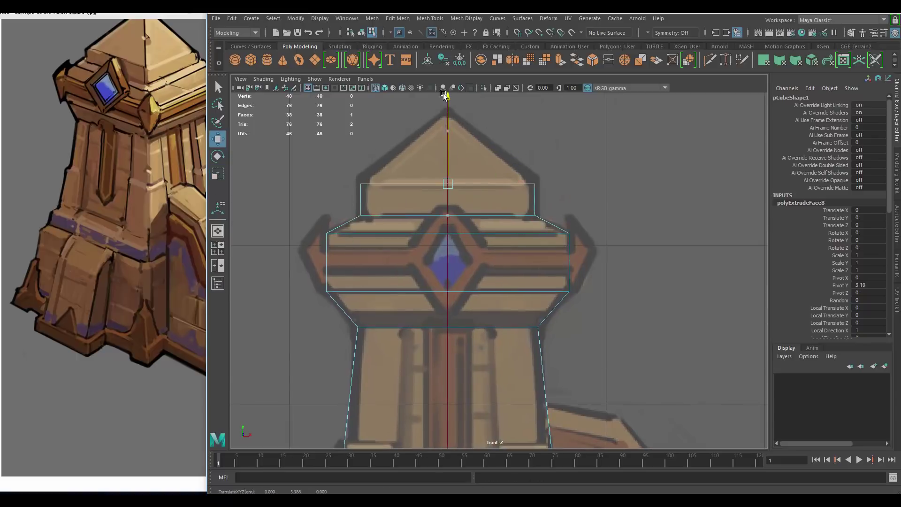
middle_click_drag(445, 95, 444, 125, "alt")
key("space")
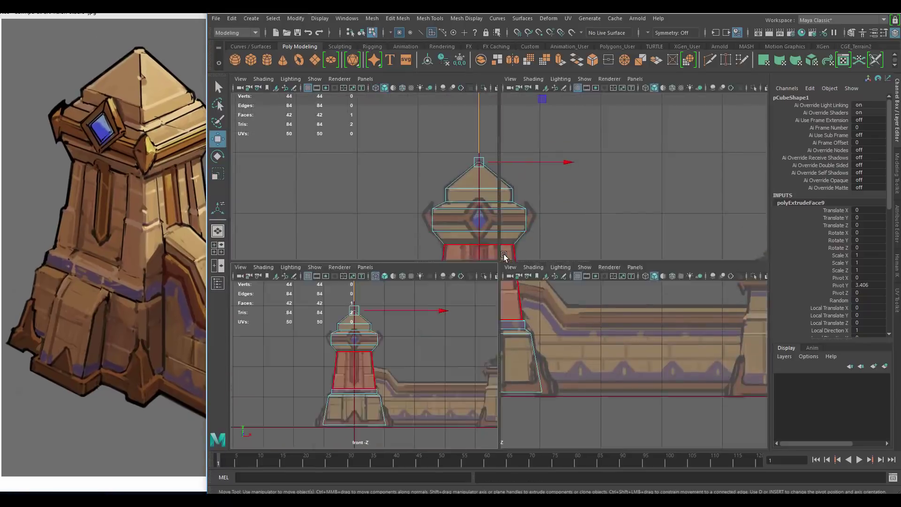
key("space")
key("w")
mouse_move(501, 277)
left_mouse_down("alt")
mouse_move(498, 219)
mouse_move(483, 207)
mouse_move(493, 243)
left_mouse_up("alt")
Add an edge loop around the shaft and bevel the new edges
left_click(493, 244)
key("space")
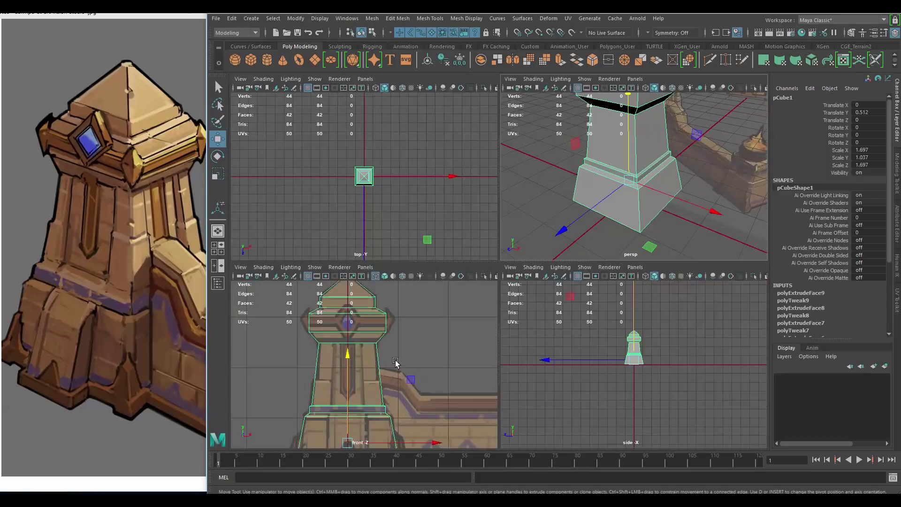
key("space")
right_click_drag(498, 190, 503, 260, "shift")
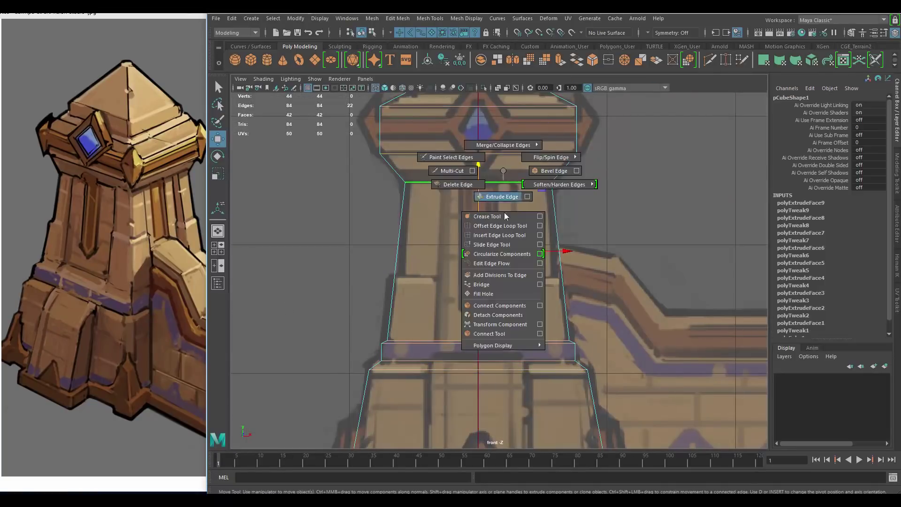
left_click(478, 199)
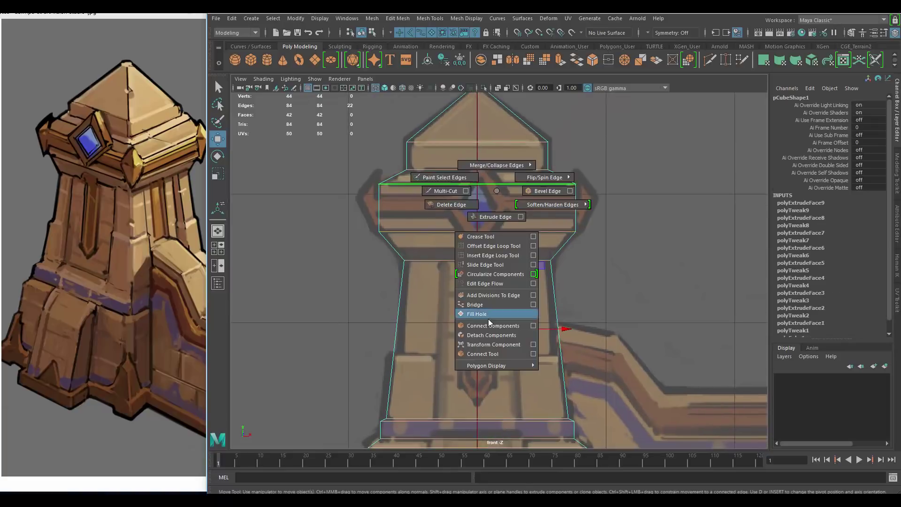
right_click_drag(488, 322, 547, 191, "shift")
key("q")
Scale the bevelled edges along X to outline a vertical strip on the front
scroll(483, 262, "up", 3)
scroll(446, 164, "down", 3)
scroll(576, 428, "up", 3)
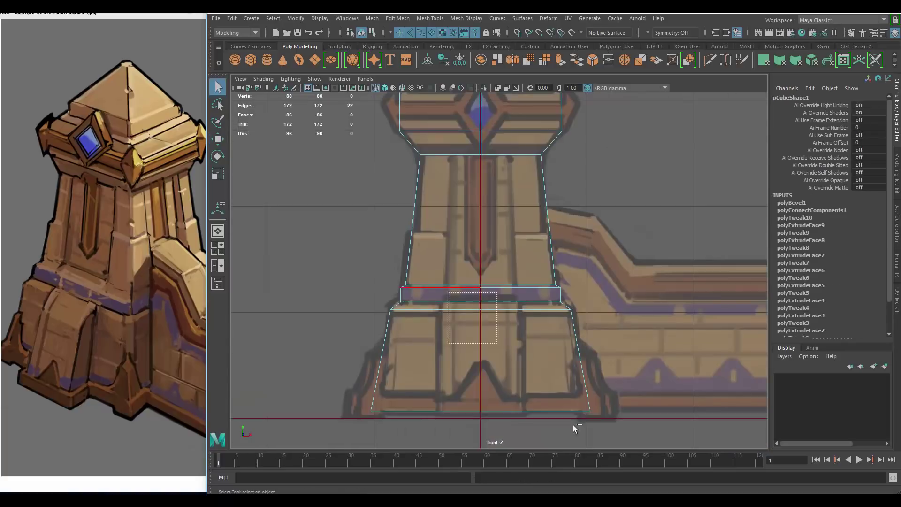
scroll(525, 296, "up", 3)
key("r")
left_click_drag(559, 263, 768, 263)
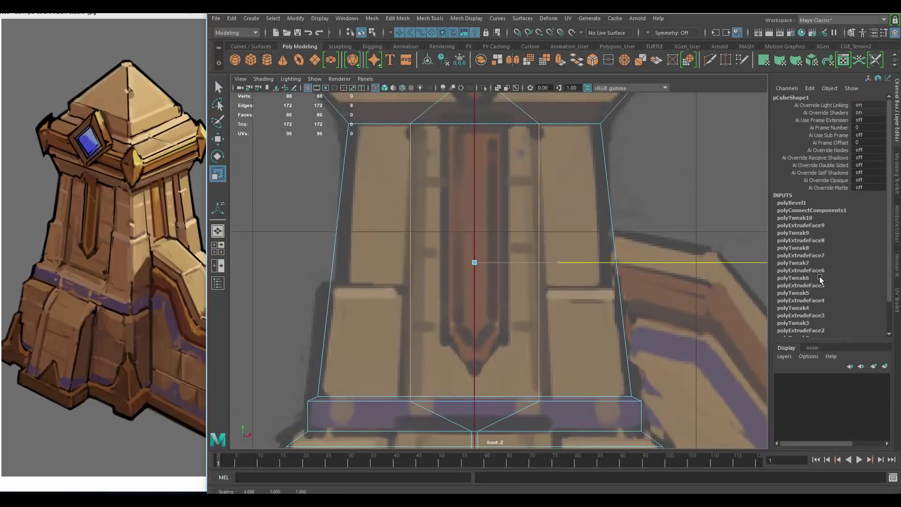
scroll(571, 243, "down", 5)
scroll(459, 228, "up", 3)
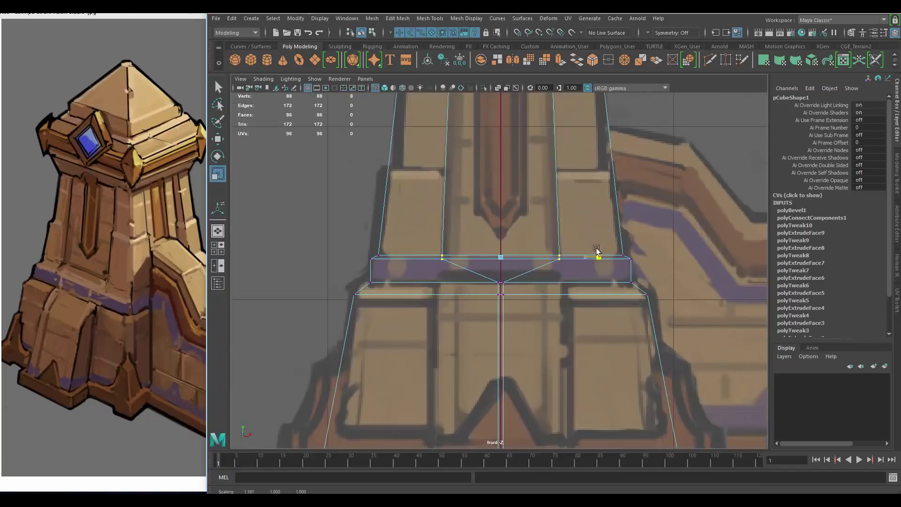
scroll(521, 243, "down", 3)
scroll(521, 243, "up", 2)
Extrude the front strip face inward so it recesses into the shaft
key("space")
left_click_drag(521, 235, 429, 201, "alt")
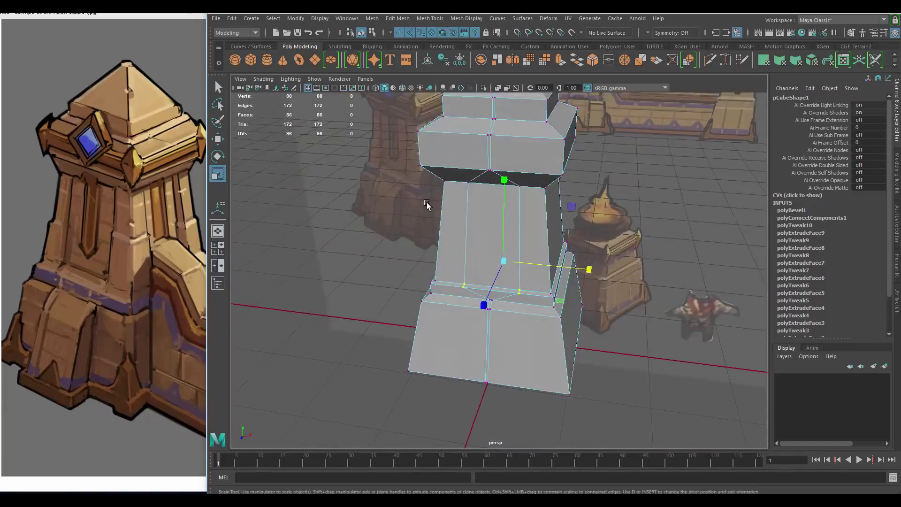
scroll(486, 225, "up", 3)
left_click(486, 225)
mouse_move(486, 225)
left_mouse_down("alt")
mouse_move(483, 276)
mouse_move(390, 277)
mouse_move(460, 286)
mouse_move(451, 291)
mouse_move(503, 261)
mouse_move(512, 282)
mouse_move(521, 277)
left_mouse_up("alt")
key("ctrl+e")
key("q")
left_click_drag(474, 296, 499, 267, "alt")
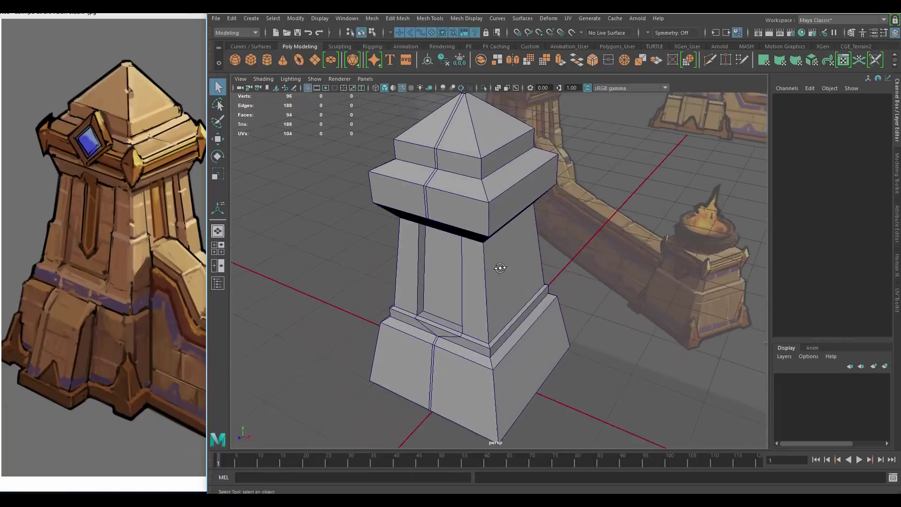
Create a new polygon cube and scale it to buttress proportions
left_click(251, 18)
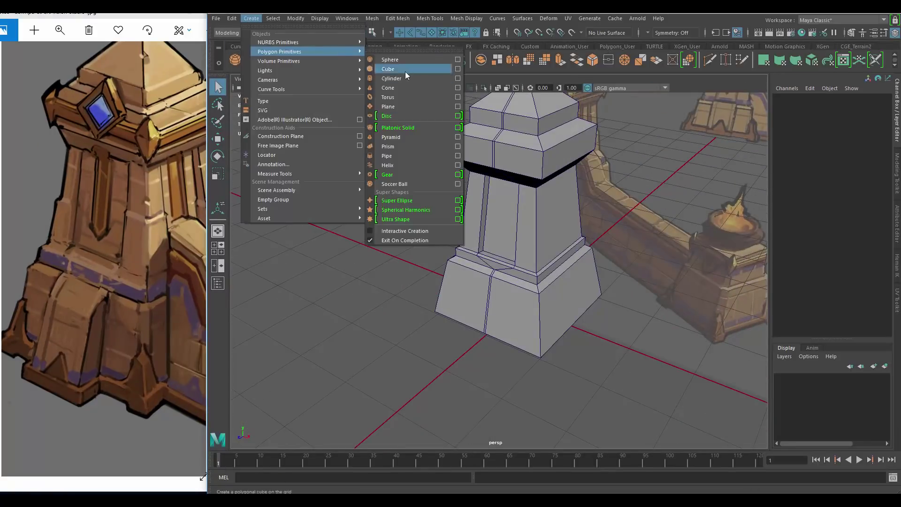
left_click(404, 72)
key("f")
key("r")
left_click_drag(540, 260, 470, 260)
Chamfer the buttress's top edge with a bevel and check it against the front reference
key("space")
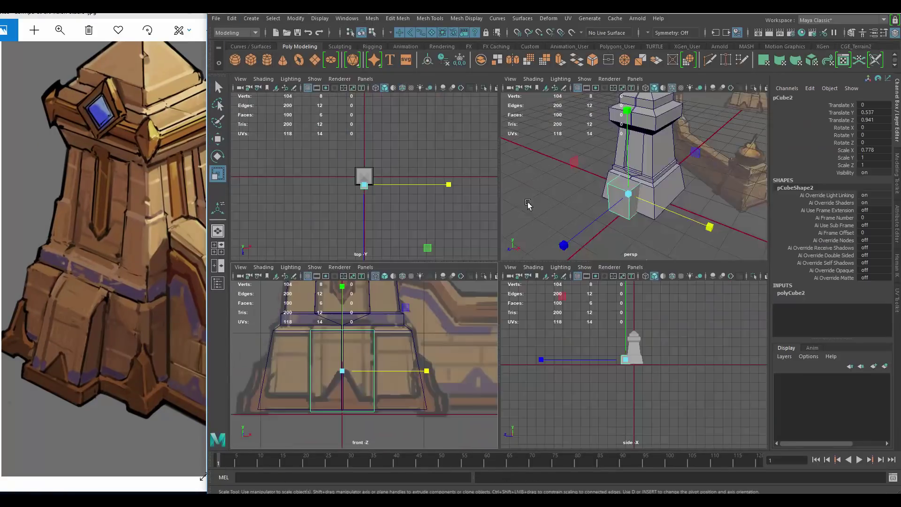
right_click_drag(578, 178, 578, 194)
left_click(581, 215)
key("w")
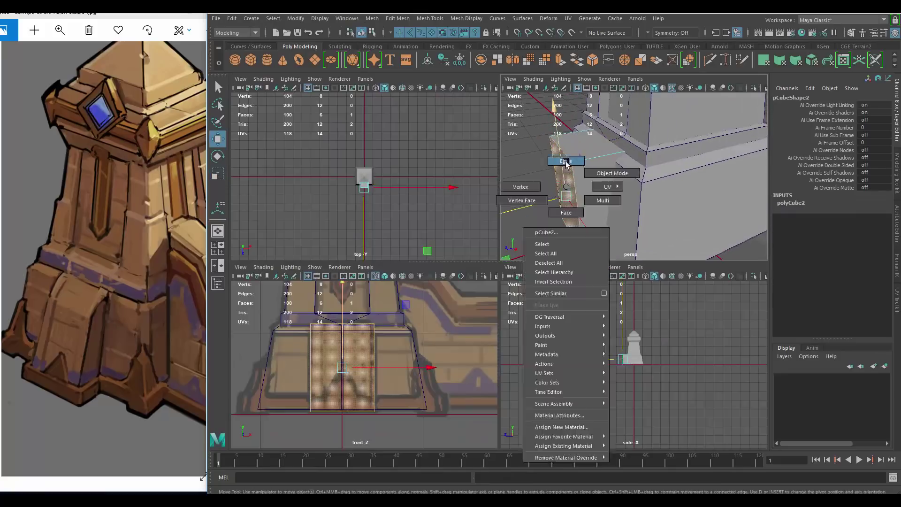
key("ctrl+b")
key("space")
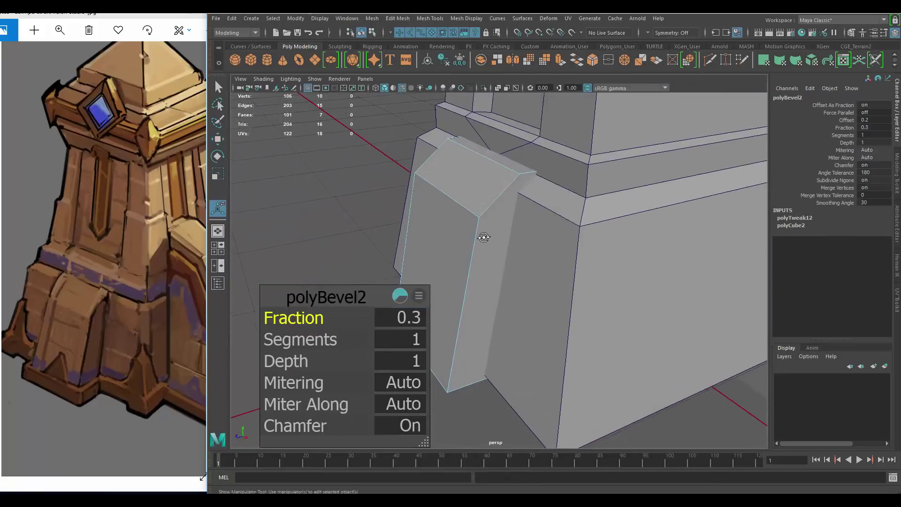
key("space")
key("space")
scroll(502, 192, "up", 2)
key("space")
key("space")
key("w")
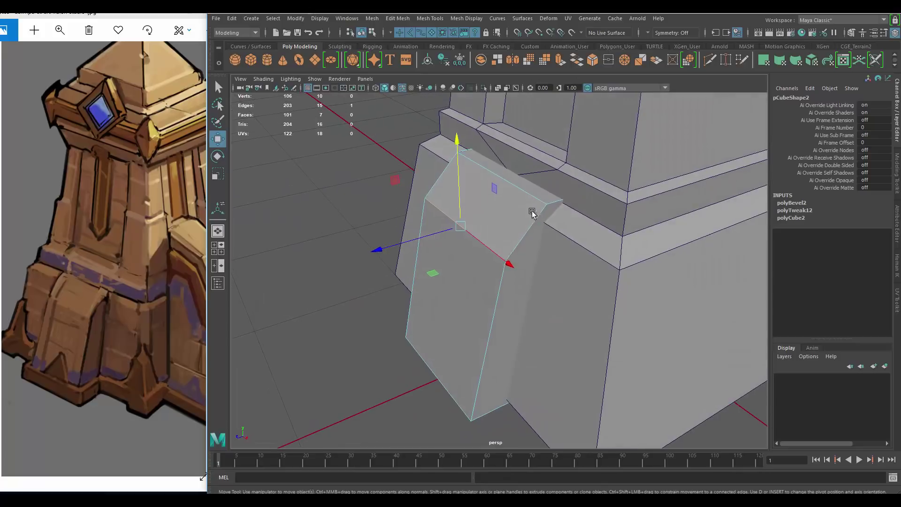
scroll(483, 179, "down", 3)
left_click_drag(484, 179, 543, 205, "alt")
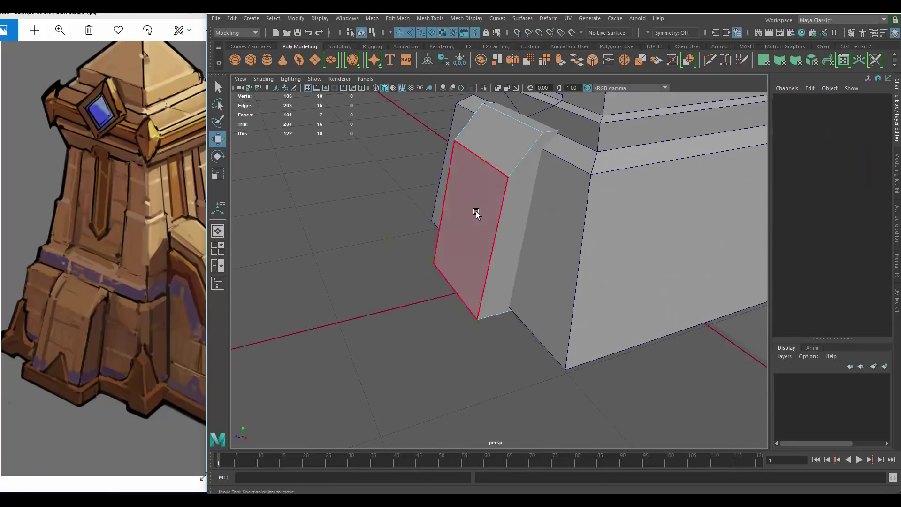
Isolate the buttress and Multi-Cut edge loops across its top and near its bottom
key("space")
key("space")
key("r")
key("space")
key("space")
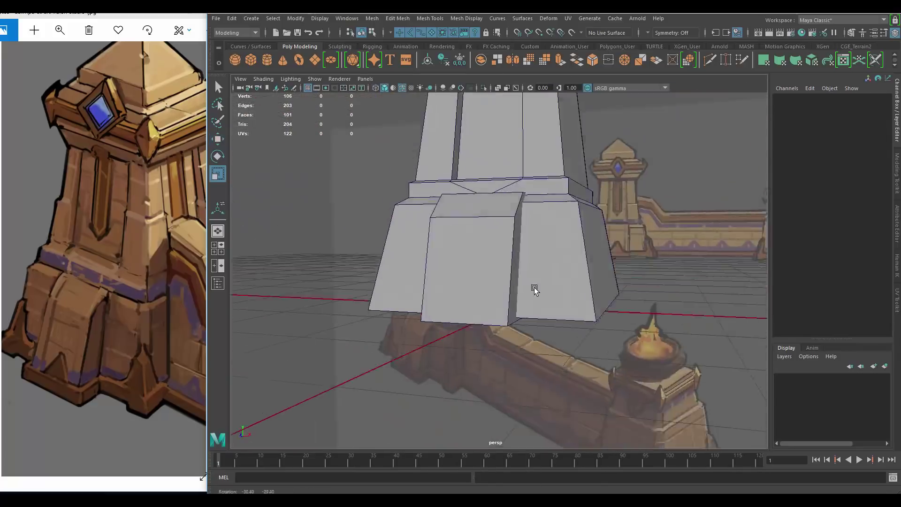
key("space")
key("space")
left_click_drag(469, 211, 342, 285, "alt")
key("ctrl+1")
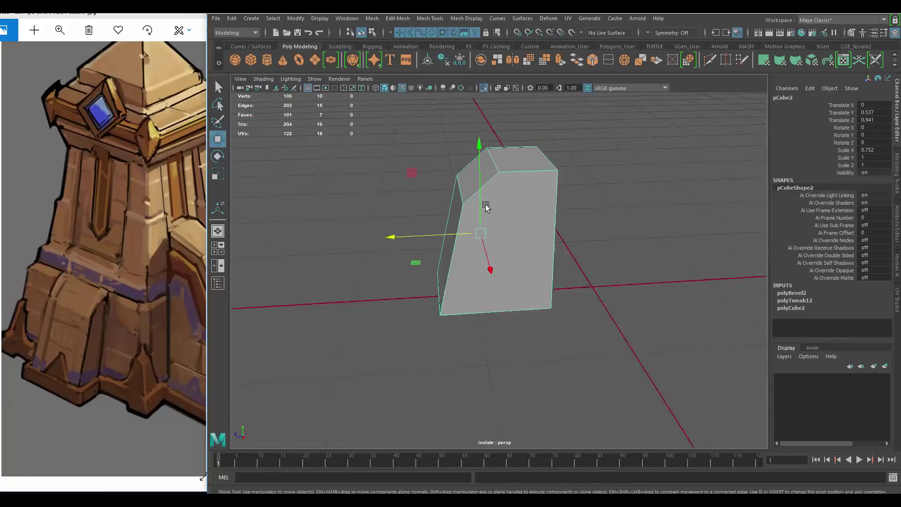
left_click_drag(513, 192, 557, 209, "alt")
left_click(578, 209)
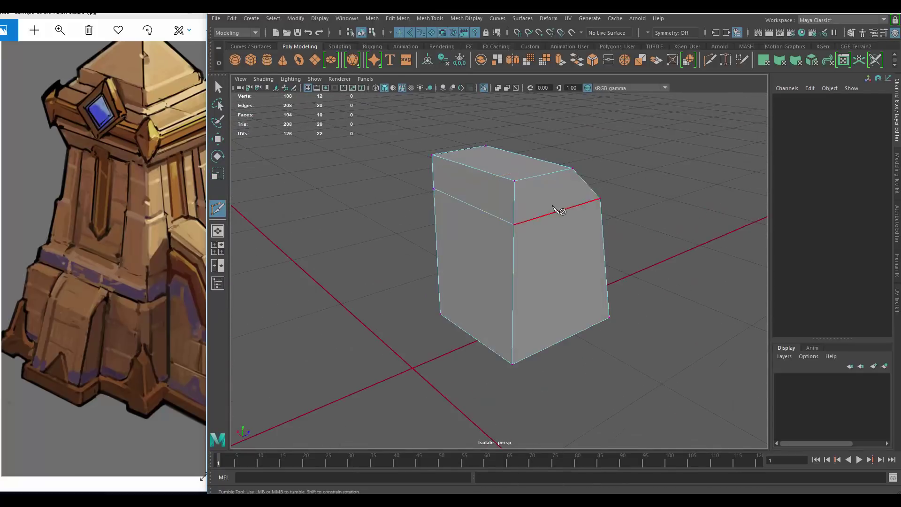
key("w")
right_click_drag(538, 238, 519, 284, "shift")
left_click(521, 282)
Extrude the buttress's bottom faces outward 0.15 to form a stepped foot
key("F8")
mouse_move(537, 274)
left_mouse_down("alt")
mouse_move(484, 229)
mouse_move(519, 195)
mouse_move(507, 263)
mouse_move(433, 299)
left_mouse_up("alt")
key("w")
key("ctrl+1")
key("space")
key("space")
key("ctrl+e")
left_click_drag(374, 292, 358, 313, "alt")
mouse_move(358, 314)
left_mouse_down()
mouse_move(353, 320)
mouse_move(493, 252)
mouse_move(503, 298)
mouse_move(525, 282)
left_mouse_up()
key("F8")
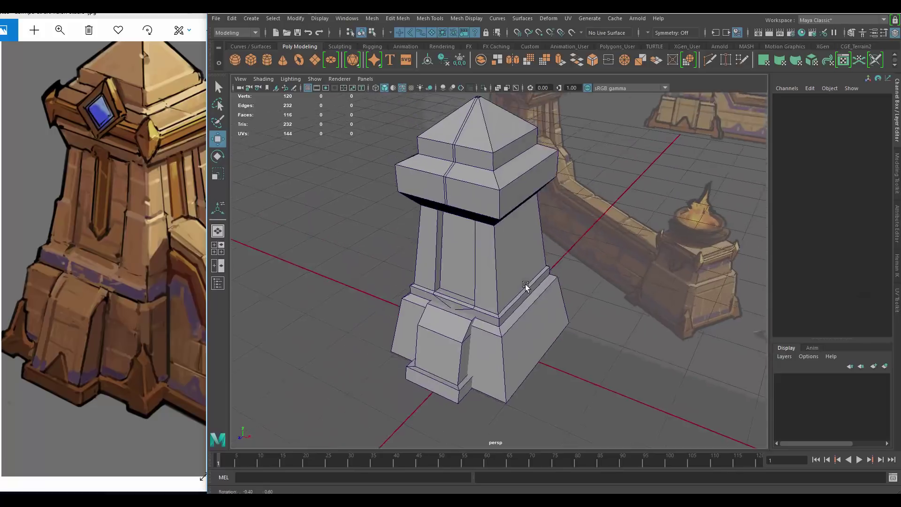
key("w")
key("space")
Bevel the selected shaft edges and adjust them by scaling and moving
scroll(469, 178, "down", 3)
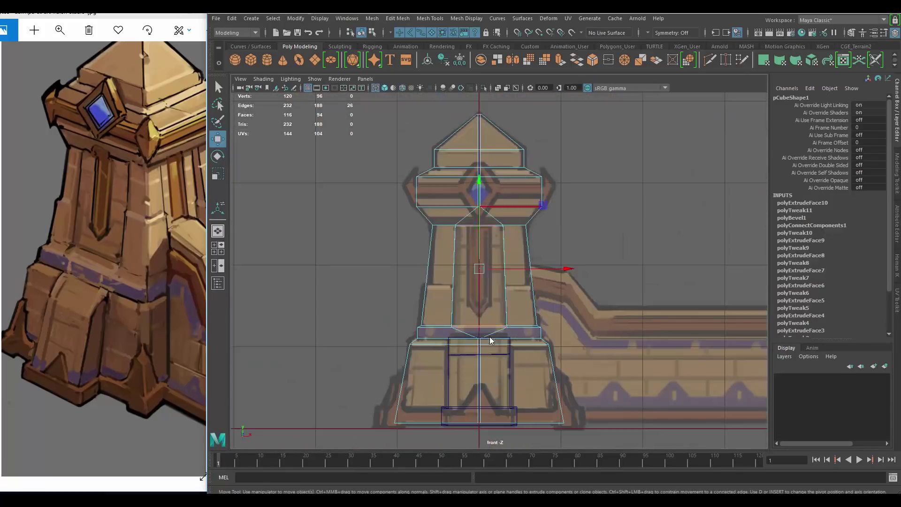
scroll(490, 229, "up", 4)
scroll(490, 229, "up", 2)
key("ctrl+b")
key("r")
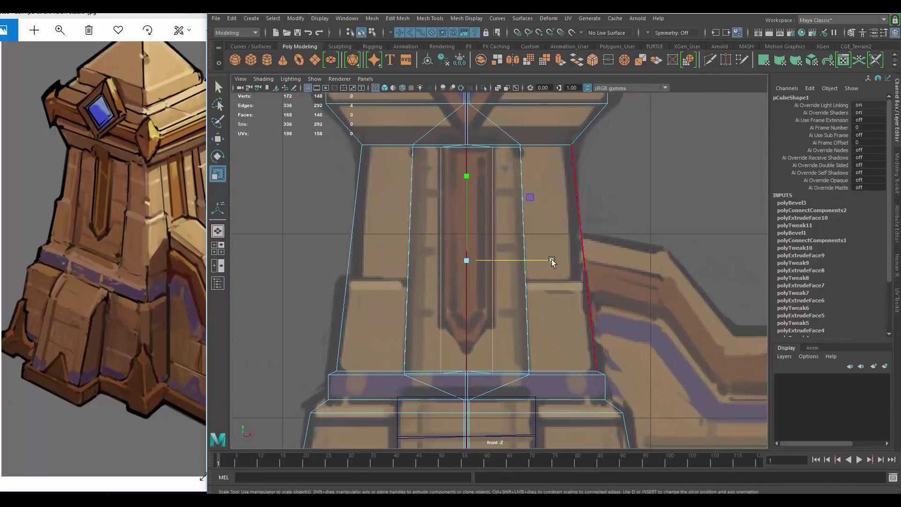
scroll(554, 261, "down", 2)
scroll(516, 234, "down", 2)
key("w")
scroll(489, 205, "up", 4)
scroll(527, 222, "down", 5)
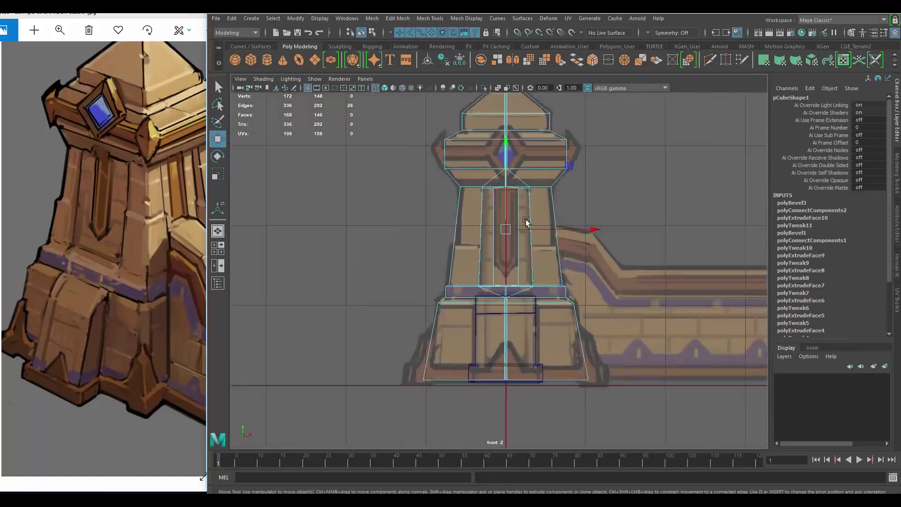
scroll(526, 222, "up", 3)
Cut a new edge down the pillar front and move the two groove-tip vertices
right_click_drag(521, 221, 469, 242, "shift")
left_click(523, 295, "ctrl")
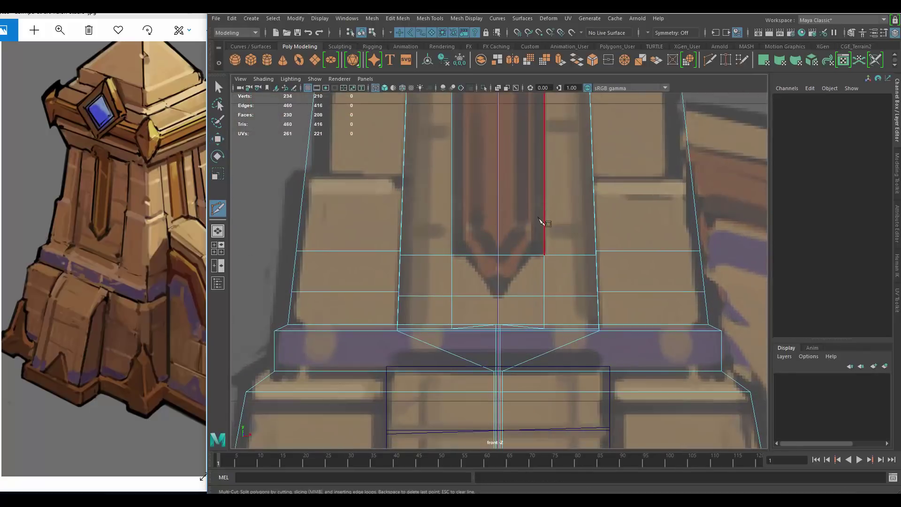
scroll(499, 227, "up", 1)
left_click_drag(483, 230, 512, 254)
key("w")
scroll(546, 195, "up", 1)
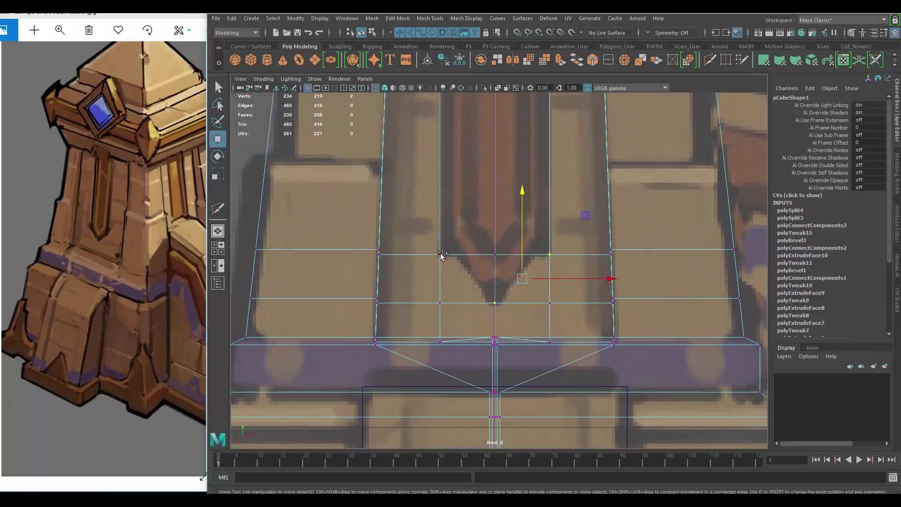
scroll(536, 225, "down", 3)
Sink the pointed groove faces 0.082 into the front panel
key("space")
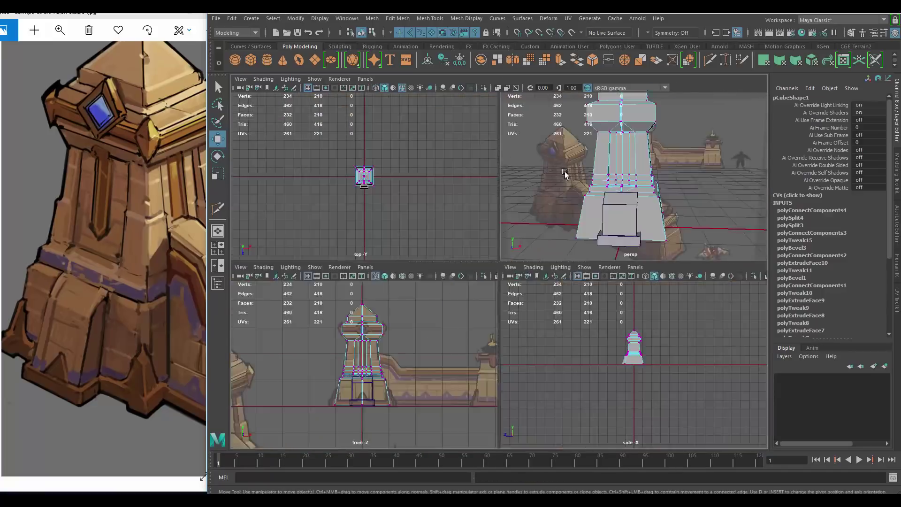
key("space")
left_click(460, 282, "shift")
key("f")
scroll(463, 265, "down", 5)
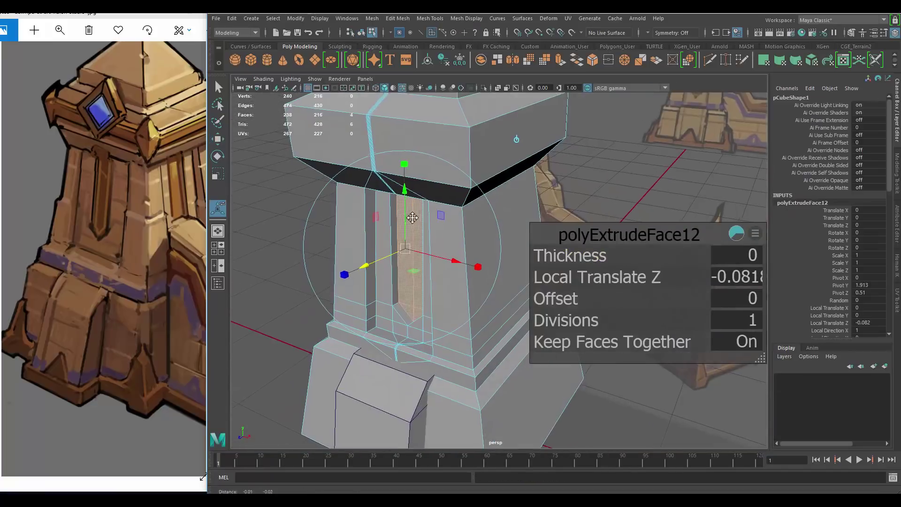
mouse_move(408, 215)
left_mouse_down("alt")
mouse_move(493, 246)
mouse_move(452, 195)
left_mouse_up("alt")
key("q")
scroll(528, 226, "down", 3)
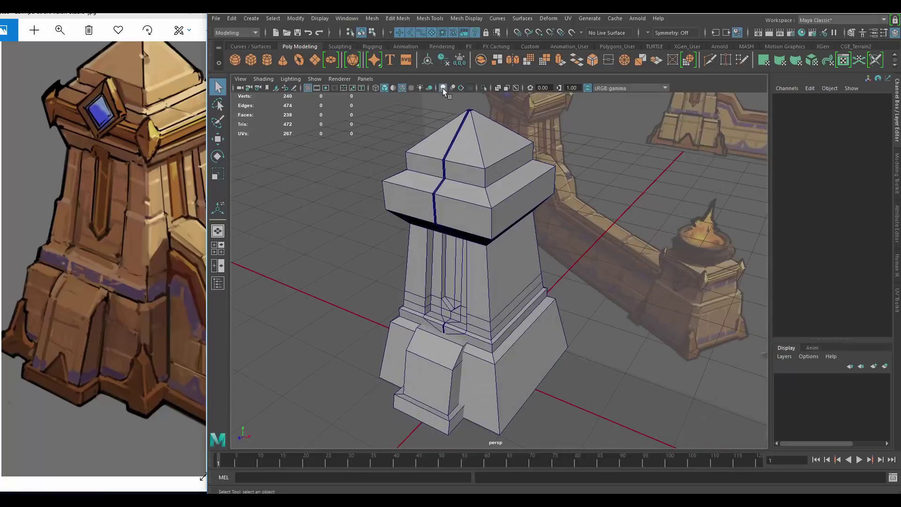
left_click_drag(528, 227, 502, 310, "alt")
Extrude the base face out 0.106 into a plinth and scale it
key("space")
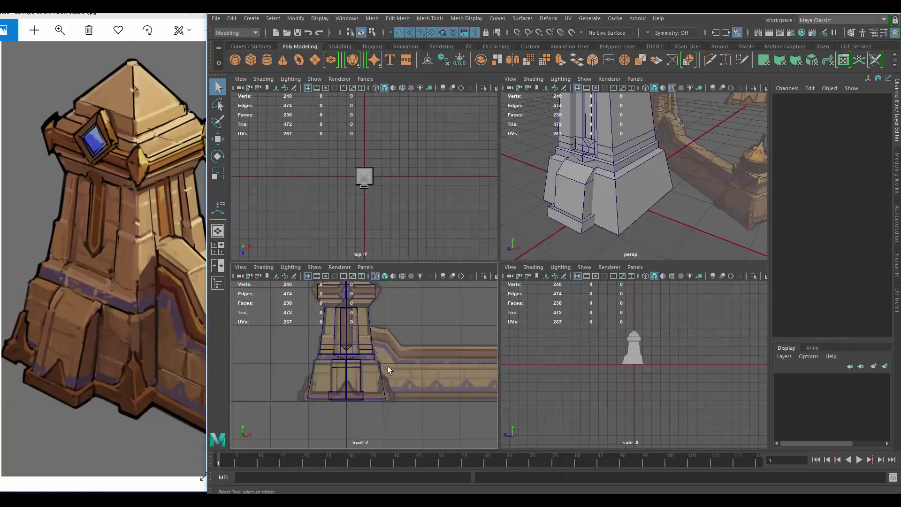
key("space")
scroll(500, 256, "up", 3)
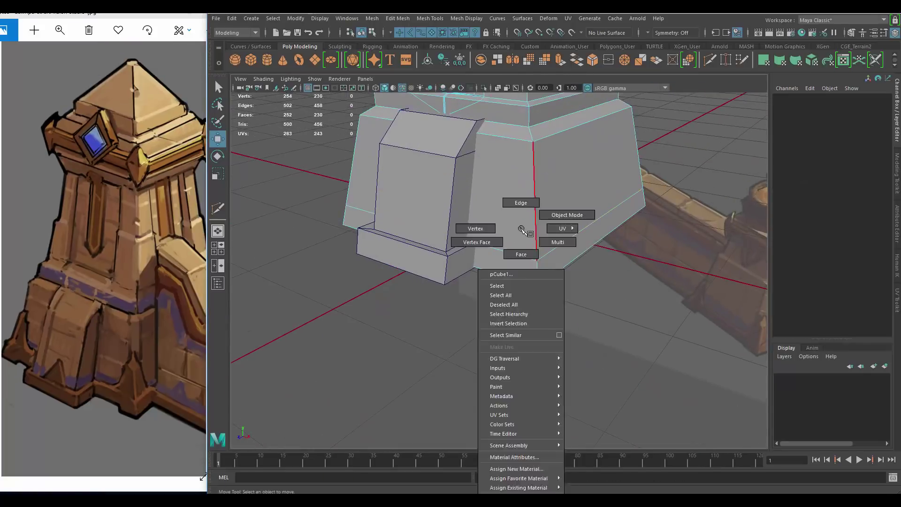
right_click_drag(522, 230, 521, 254)
mouse_move(521, 254)
left_mouse_down("alt")
mouse_move(438, 254)
mouse_move(459, 272)
mouse_move(533, 262)
mouse_move(517, 305)
mouse_move(523, 281)
left_mouse_up("alt")
key("ctrl+e")
key("r")
Isolate the cap's top slab and delete its unneeded vertical edges
key("F8")
key("w")
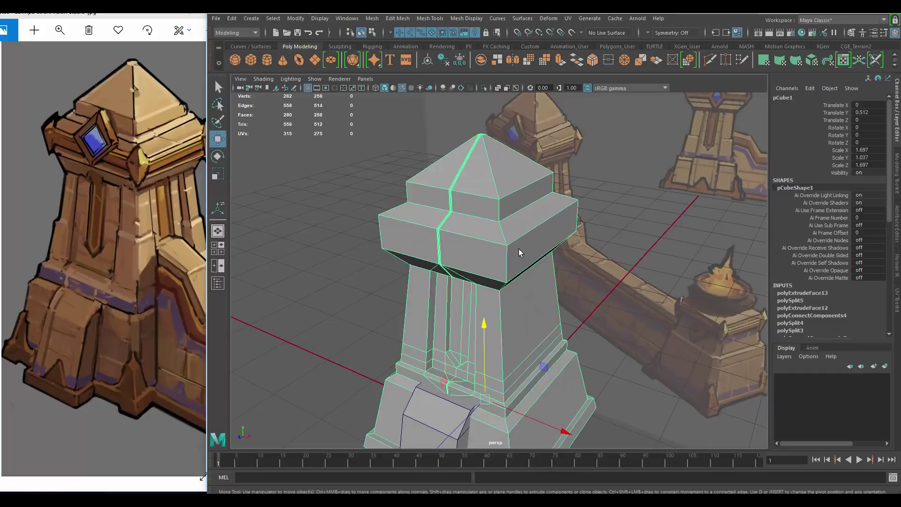
scroll(559, 272, "down", 3)
scroll(441, 225, "up", 8)
scroll(543, 262, "down", 10)
left_click(544, 262)
key("ctrl+1")
key("f")
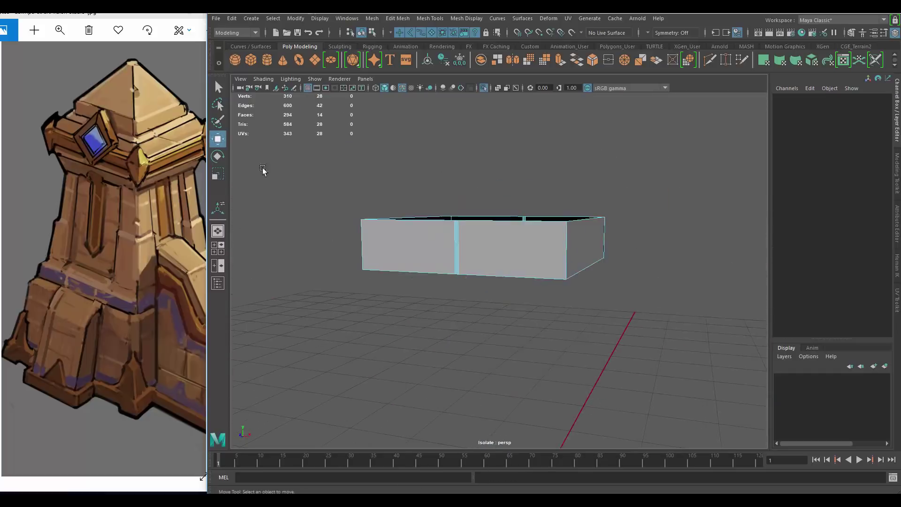
scroll(507, 282, "up", 5)
left_click(448, 170)
key("Delete")
scroll(526, 202, "down", 5)
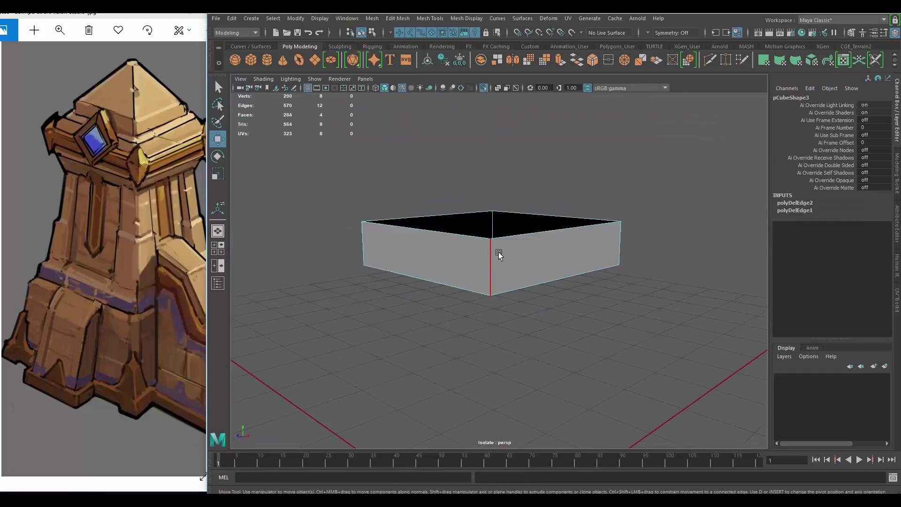
key("ctrl+1")
Bevel the slab's edges and extrude its side faces outward by 0.125
right_click_drag(520, 231, 536, 221, "shift")
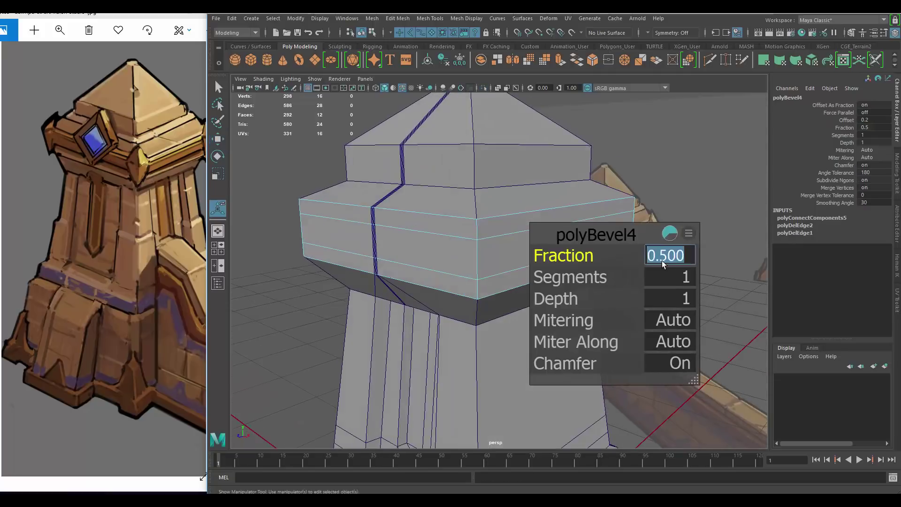
mouse_move(489, 249)
left_mouse_down("alt")
mouse_move(458, 261)
mouse_move(443, 232)
mouse_move(450, 234)
left_mouse_up("alt")
left_click(443, 215)
key("ctrl+1")
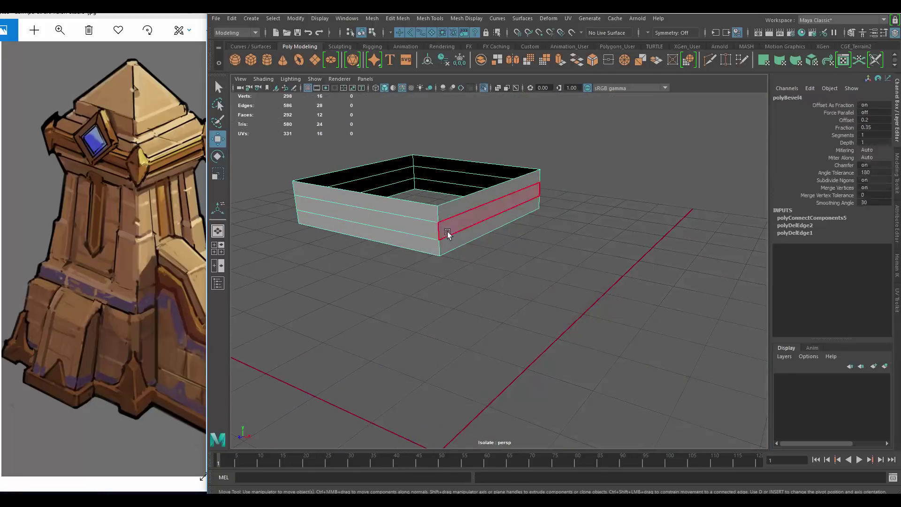
right_click_drag(447, 235, 413, 221, "shift")
key("ctrl+1")
left_click_drag(318, 175, 297, 170)
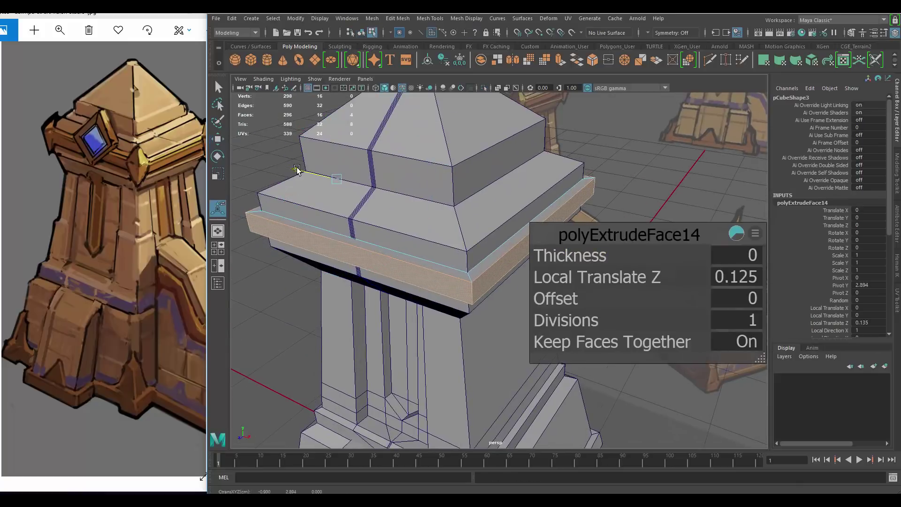
Return to object mode and select the tower body in the perspective view
key("F8")
key("w")
key("ctrl+1")
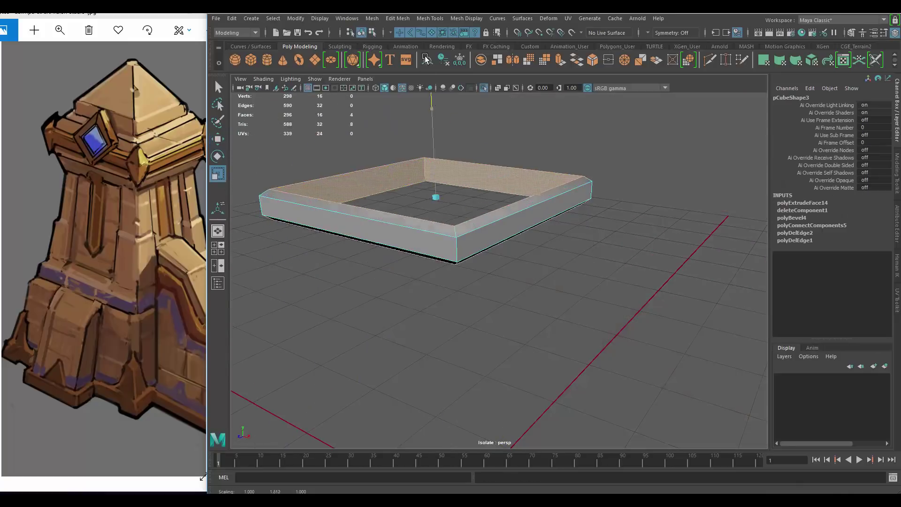
key("ctrl+1")
scroll(521, 277, "down", 5)
left_click_drag(562, 256, 557, 246, "alt")
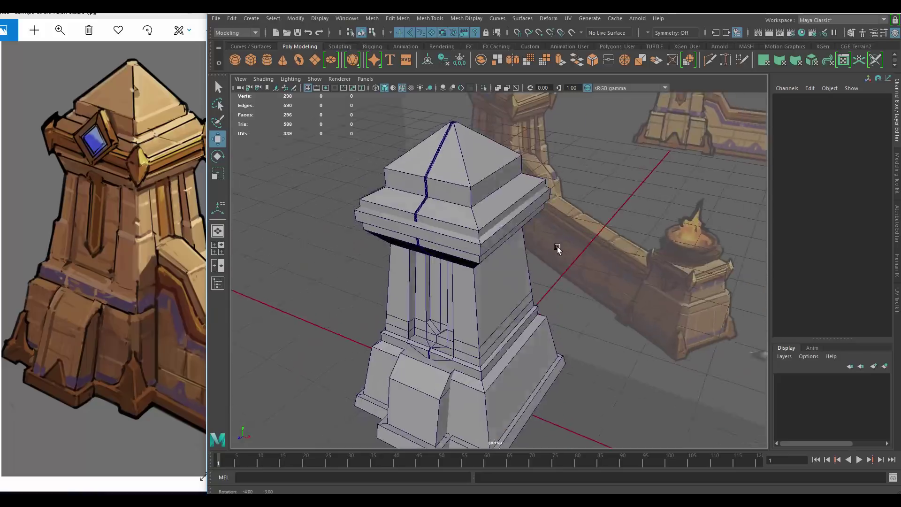
scroll(557, 247, "up", 2)
left_click(553, 251)
key("space")
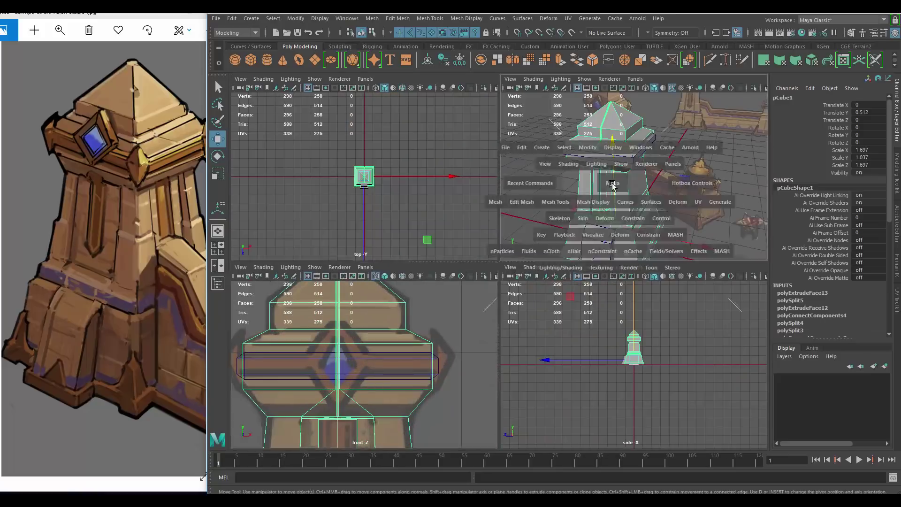
key("F10")
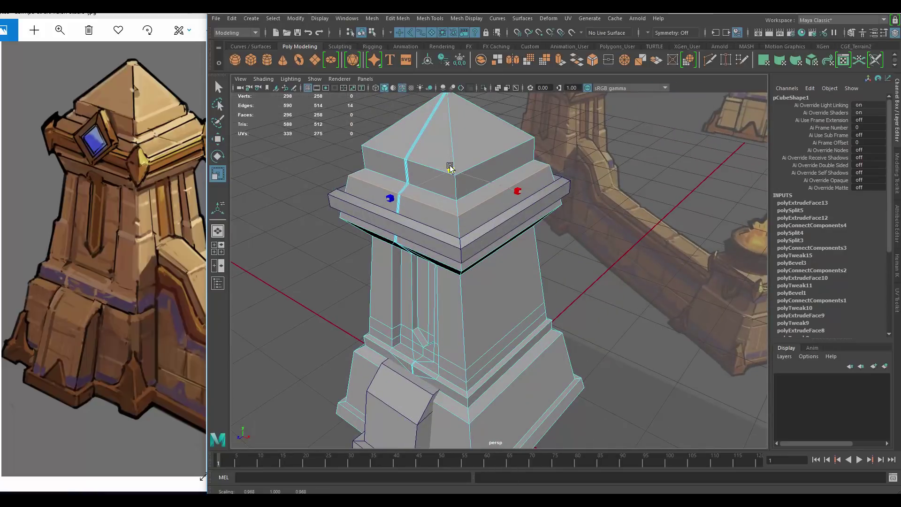
Extrude the cap's edge loop, scale it outward into a lip, and raise it
key("w")
mouse_move(463, 172)
left_mouse_down("alt")
mouse_move(446, 241)
mouse_move(477, 159)
mouse_move(469, 212)
mouse_move(485, 196)
left_mouse_up("alt")
key("ctrl+e")
key("r")
key("w")
scroll(470, 199, "down", 5)
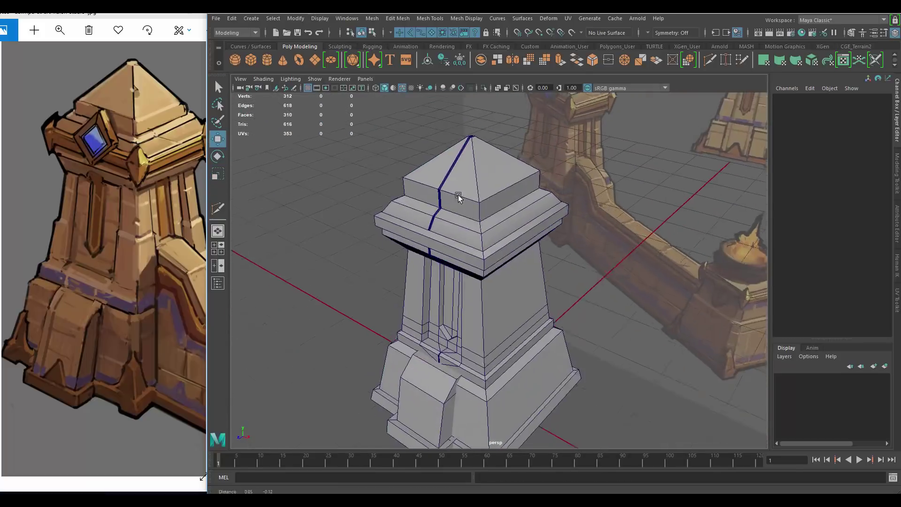
mouse_move(402, 148)
left_mouse_down("alt")
mouse_move(507, 201)
mouse_move(493, 246)
mouse_move(498, 225)
left_mouse_up("alt")
scroll(498, 225, "up", 5)
double_click(500, 175)
left_click_drag(500, 175, 490, 146)
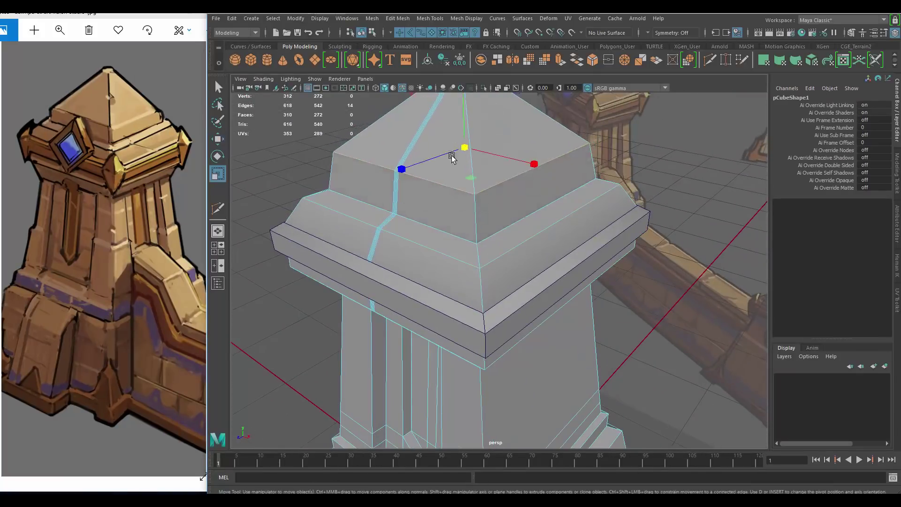
Move the new cube up to the top of the tower
scroll(490, 146, "down", 5)
left_click_drag(498, 263, 401, 237, "alt")
key("F8")
mouse_move(451, 367)
left_mouse_down()
mouse_move(435, 290)
mouse_move(459, 282)
left_mouse_up()
Rotate the cube -45° so it becomes a diamond
key("r")
key("e")
key("Return")
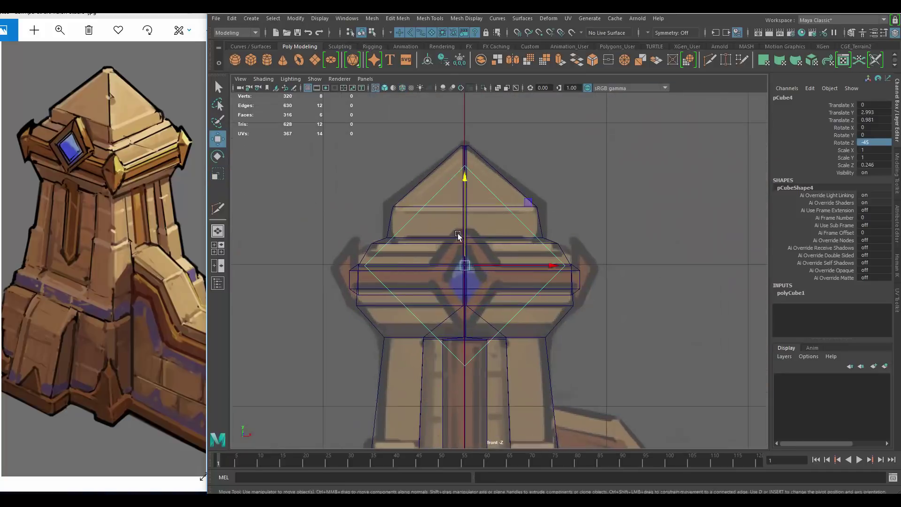
key("w")
Select the cap band's ring of side faces in face mode
scroll(464, 180, "up", 3)
key("space")
left_click_drag(459, 276, 531, 278, "alt")
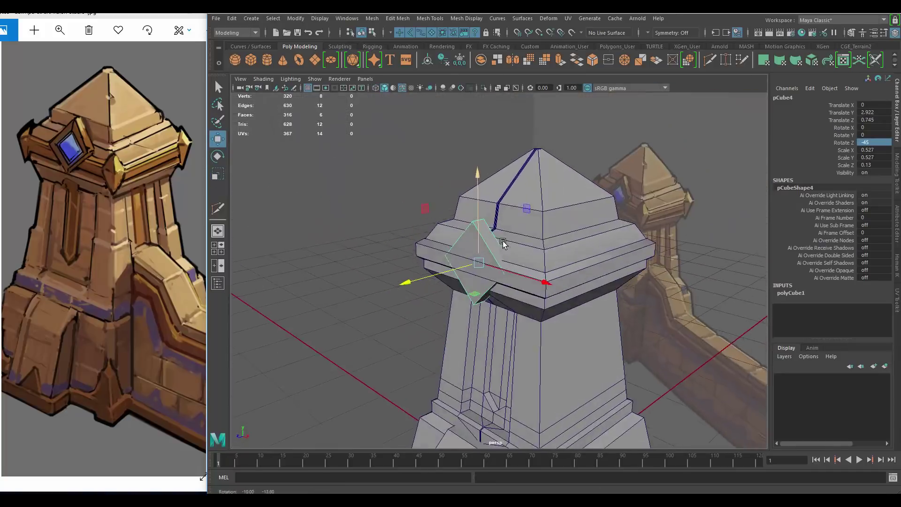
left_click(531, 278)
key("w")
mouse_move(517, 382)
left_mouse_down("alt")
mouse_move(537, 227)
mouse_move(545, 235)
left_mouse_up("alt")
key("F11")
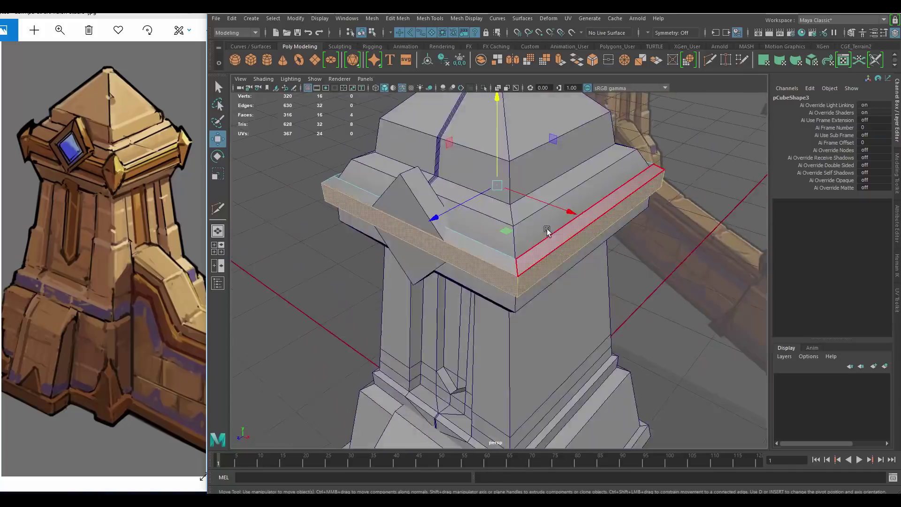
double_click(534, 261)
Extrude the diamond's front face and scale it inward into an inset frame
mouse_move(296, 186)
left_mouse_down("alt")
mouse_move(550, 214)
mouse_move(460, 196)
mouse_move(423, 225)
mouse_move(503, 234)
left_mouse_up("alt")
left_click(460, 195)
scroll(503, 235, "up", 5)
key("F11")
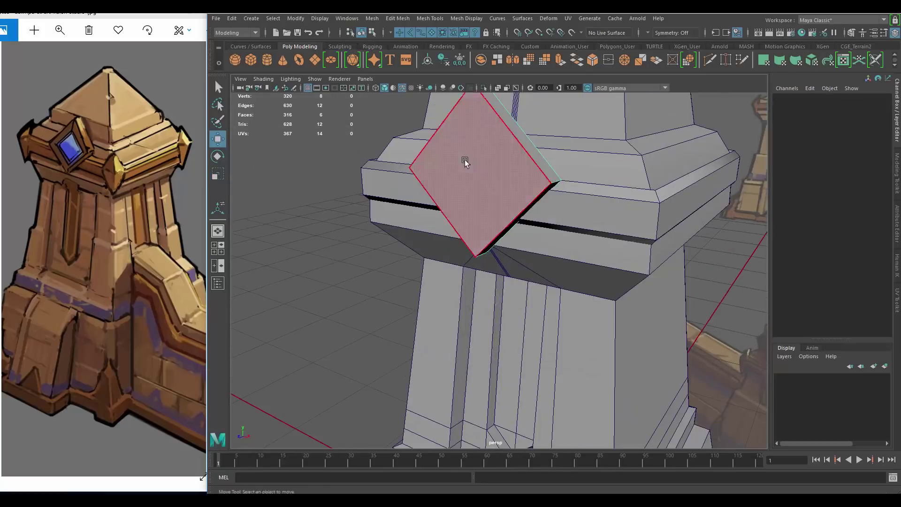
left_click(438, 171)
mouse_move(438, 171)
left_mouse_down("alt")
mouse_move(505, 209)
mouse_move(466, 220)
mouse_move(469, 207)
left_mouse_up("alt")
key("ctrl+e")
key("r")
key("w")
mouse_move(423, 231)
left_mouse_down("alt")
mouse_move(450, 221)
mouse_move(523, 241)
left_mouse_up("alt")
Select the next piece to reshape and isolate it
key("F8")
scroll(450, 220, "down", 5)
scroll(524, 209, "up", 4)
left_click(524, 209)
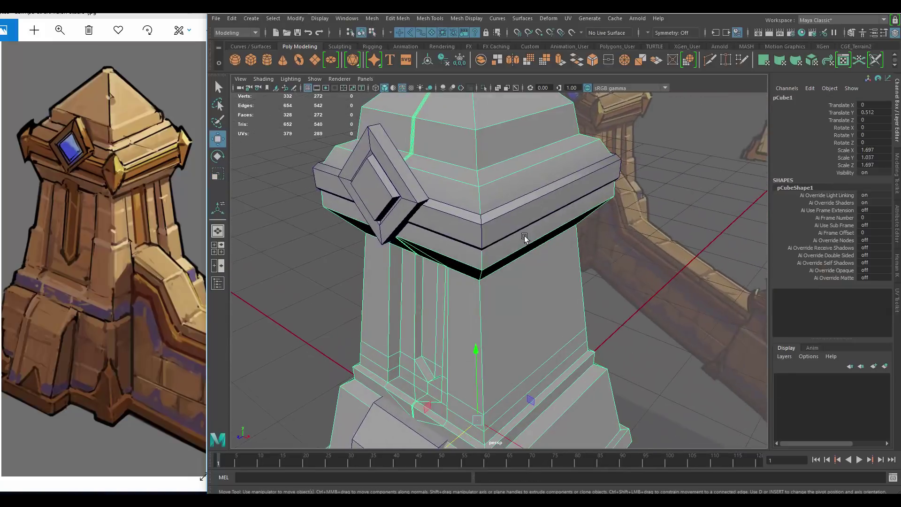
key("ctrl+1")
Multi-Cut across the isolated piece and delete the unwanted part
left_click(479, 187)
mouse_move(471, 213)
left_mouse_down("alt")
mouse_move(485, 218)
mouse_move(456, 214)
left_mouse_up("alt")
key("q")
left_click_drag(463, 244, 493, 199, "alt")
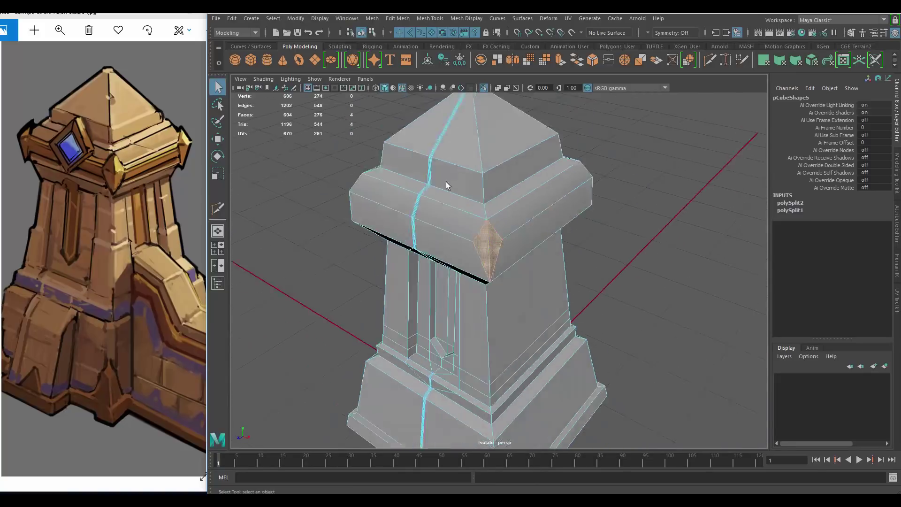
key("Delete")
Extrude a face of the piece outward into a pointed spike at the cap corner
key("ctrl+1")
key("r")
left_click(499, 230)
mouse_move(509, 234)
left_mouse_down("alt")
mouse_move(586, 208)
mouse_move(540, 185)
left_mouse_up("alt")
right_click_drag(540, 185, 532, 169, "shift")
mouse_move(513, 185)
left_mouse_down()
mouse_move(492, 249)
mouse_move(447, 207)
mouse_move(598, 227)
mouse_move(540, 199)
mouse_move(538, 230)
left_mouse_up()
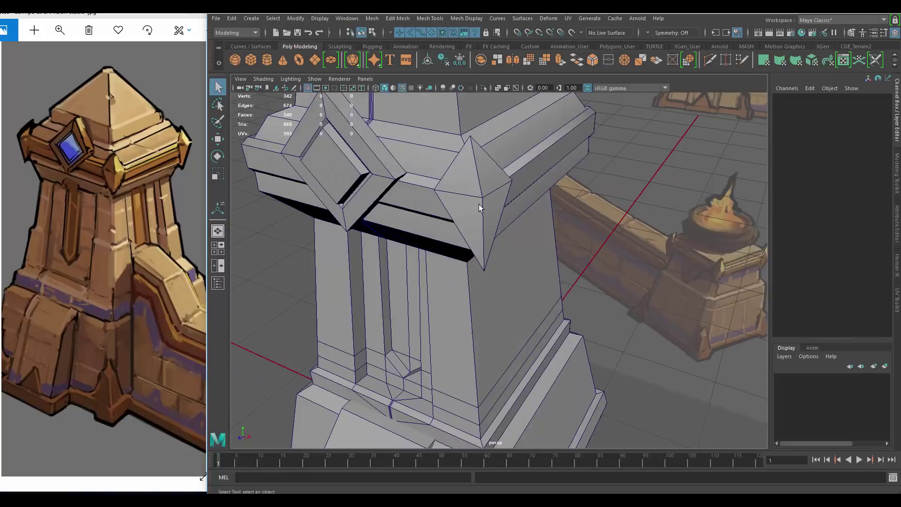
key("q")
left_click(538, 230)
key("ctrl+1")
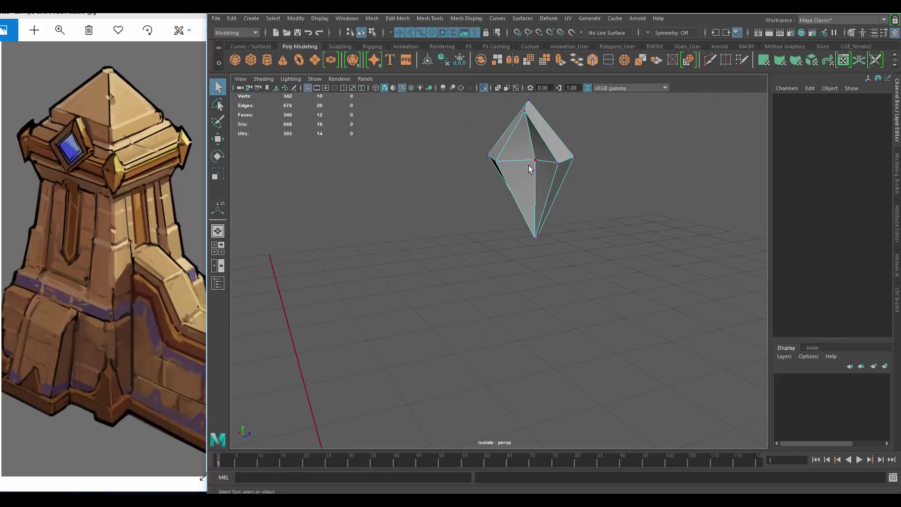
mouse_move(534, 172)
left_mouse_down("alt")
mouse_move(406, 195)
mouse_move(520, 216)
mouse_move(499, 207)
mouse_move(446, 216)
left_mouse_up("alt")
key("ctrl+1")
Duplicate the corner spike and rotate the copy onto another side
scroll(446, 216, "down", 5)
left_click(308, 346)
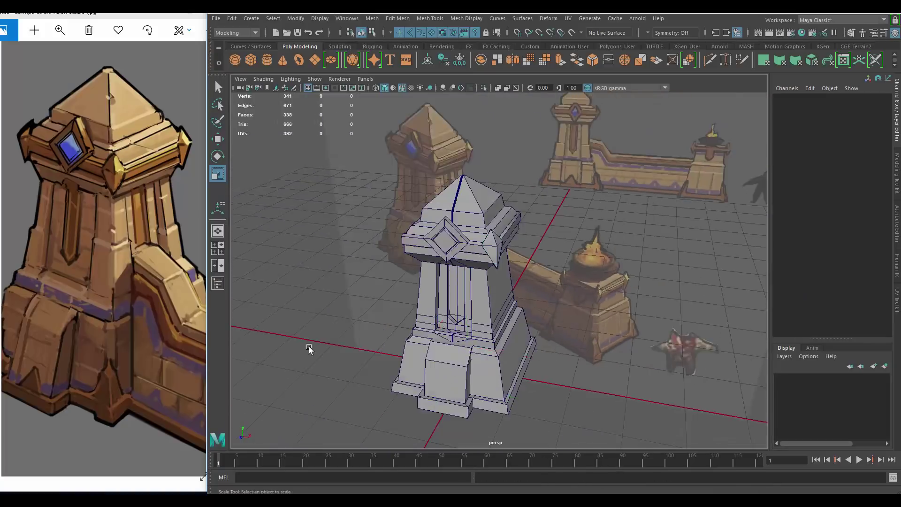
scroll(522, 280, "up", 3)
left_click_drag(522, 280, 540, 291, "alt")
left_click(540, 159)
key("ctrl+d")
key("e")
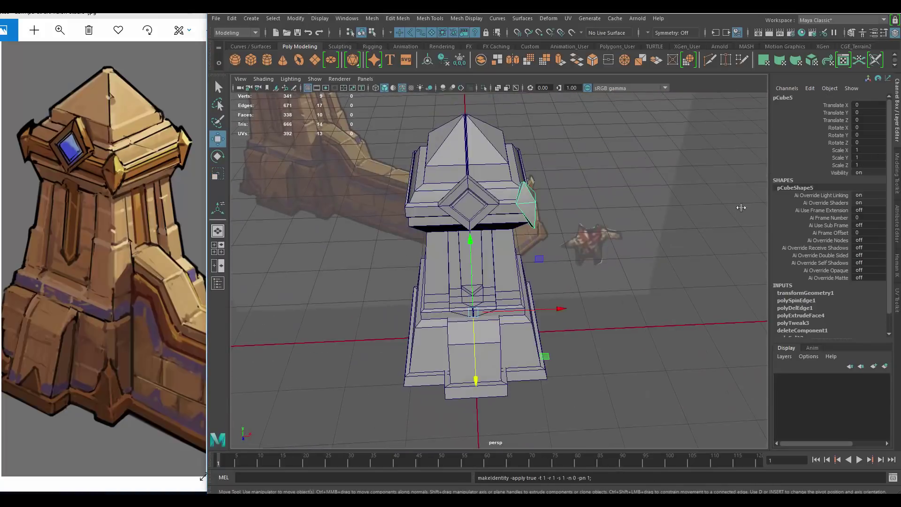
type("-90")
key("Return")
mouse_move(513, 246)
left_mouse_down("alt")
mouse_move(496, 257)
mouse_move(532, 269)
left_mouse_up("alt")
Check the reference image, then start cutting new edges into the base
left_click(65, 353)
scroll(65, 353, "up", 2)
scroll(65, 353, "down", 3)
left_click(517, 263)
scroll(516, 263, "up", 3)
key("w")
right_click_drag(515, 242, 456, 244, "shift")
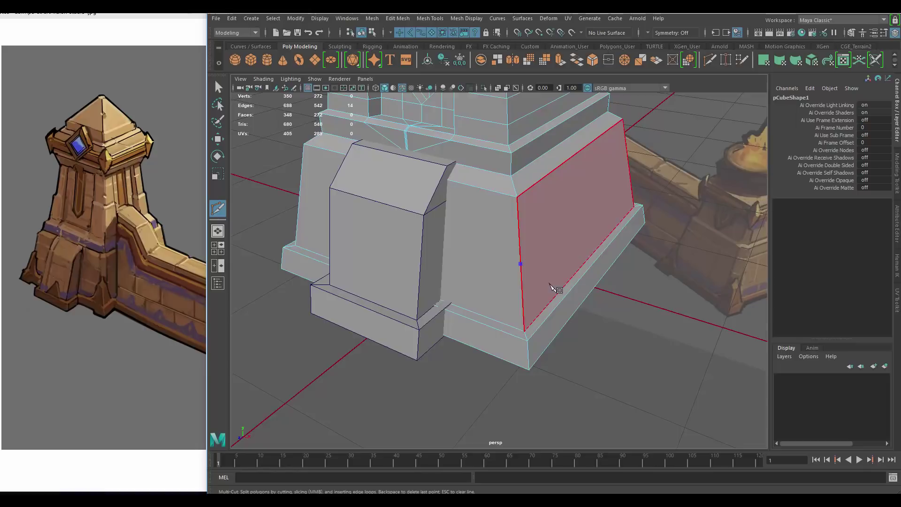
Finish the previous cut and begin a new edge loop cut on the base
mouse_move(553, 287)
left_mouse_down("alt")
mouse_move(583, 306)
mouse_move(527, 258)
left_mouse_up("alt")
key("q")
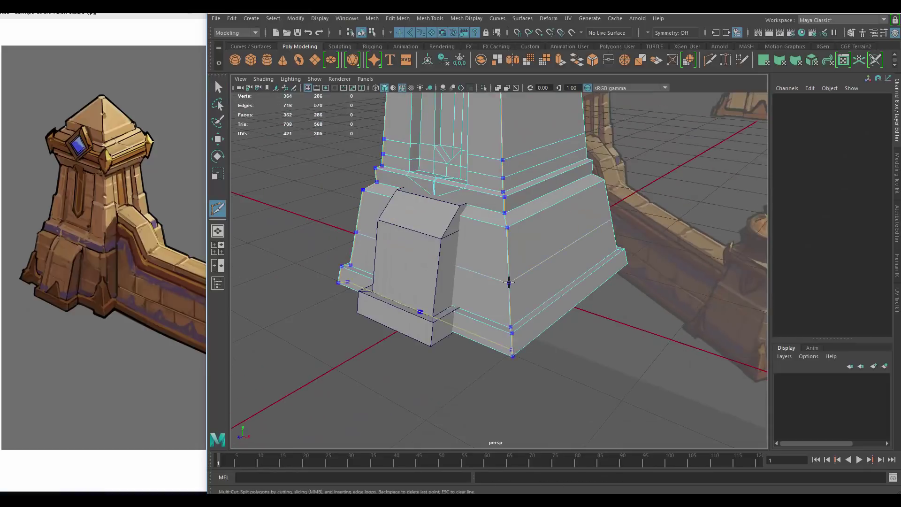
key("q")
scroll(509, 282, "up", 3)
right_click(409, 178)
scroll(97, 280, "up", 3)
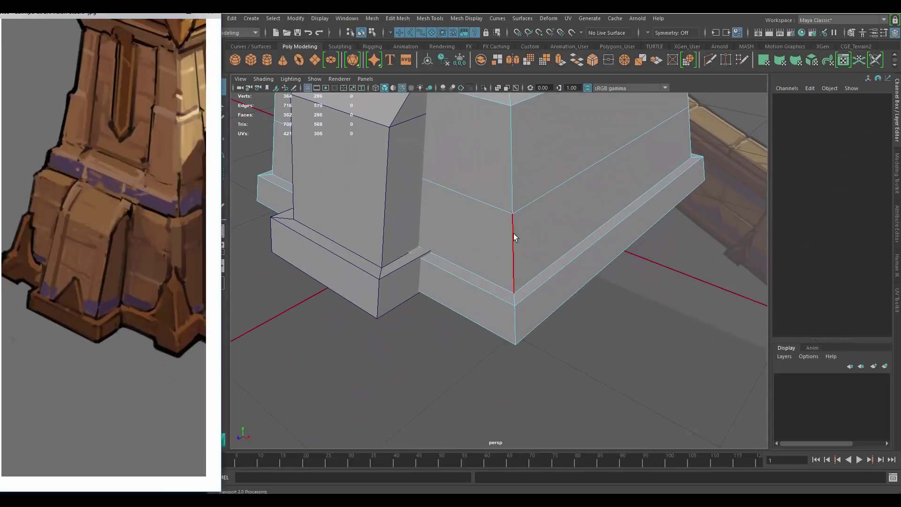
left_click_drag(514, 237, 509, 207, "alt")
scroll(532, 221, "down", 3)
Isolate the tower base and insert edge loops around its corners
key("ctrl+1")
scroll(543, 225, "up", 3)
right_click_drag(543, 226, 535, 201, "shift")
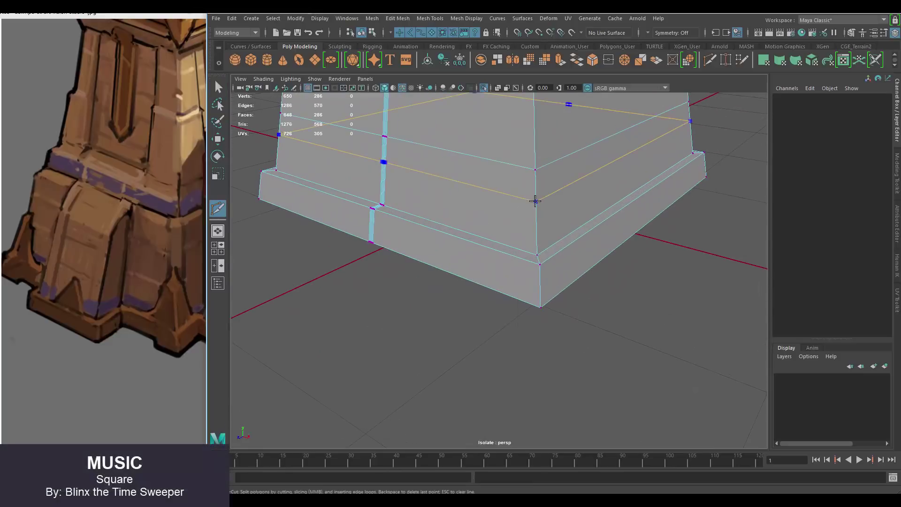
left_click(536, 201, "ctrl")
left_click_drag(536, 200, 545, 230, "alt")
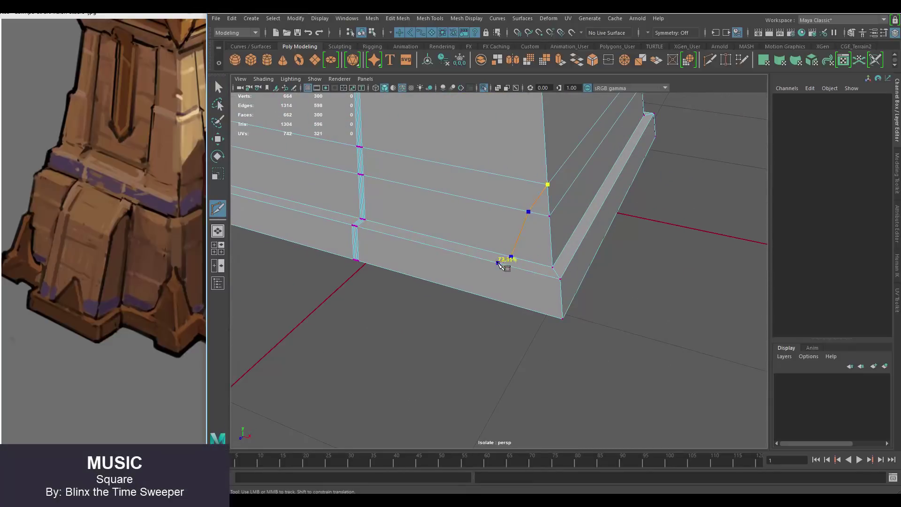
left_click_drag(545, 276, 572, 261, "alt")
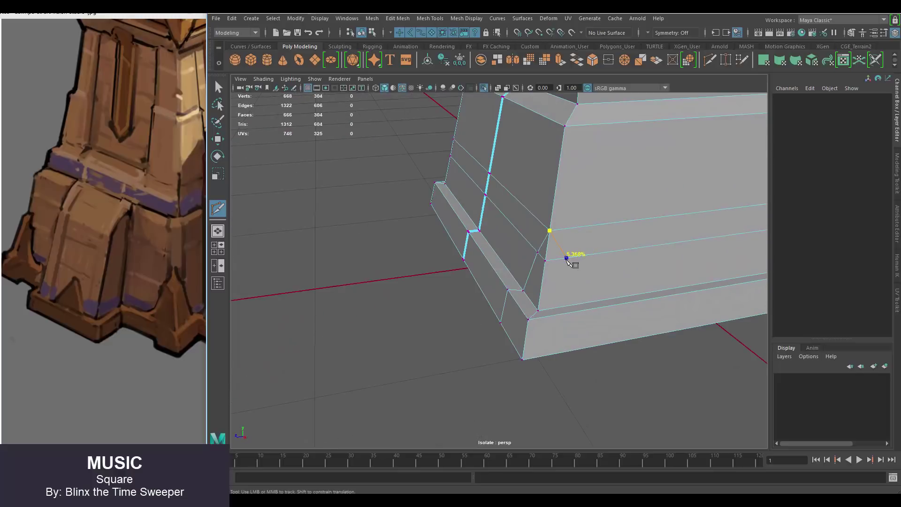
key("q")
Select the pillar faces on pCube7 ready for extrusion
left_click_drag(534, 239, 598, 246, "alt")
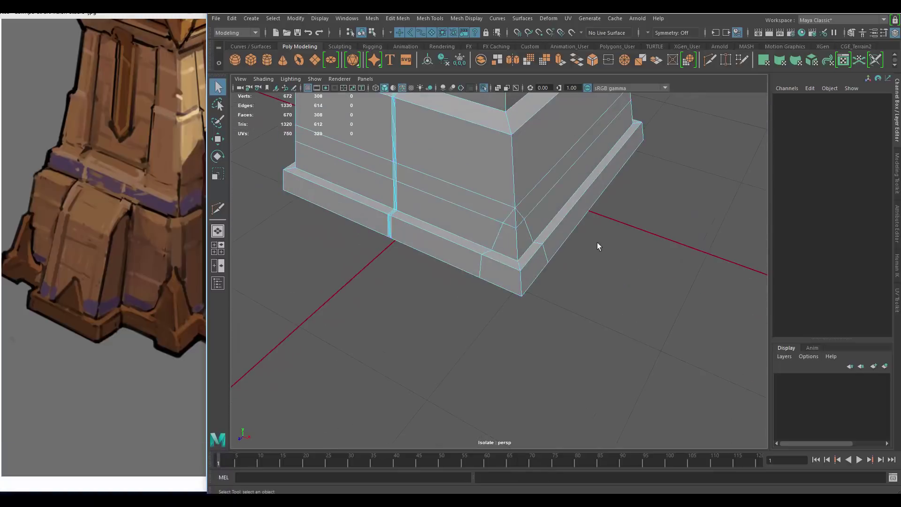
mouse_move(528, 277)
left_mouse_down("alt")
mouse_move(540, 237)
mouse_move(527, 229)
left_mouse_up("alt")
scroll(558, 312, "down", 5)
key("w")
key("ctrl+1")
Extrude the foot piece's selected faces and select its vertices
key("ctrl+e")
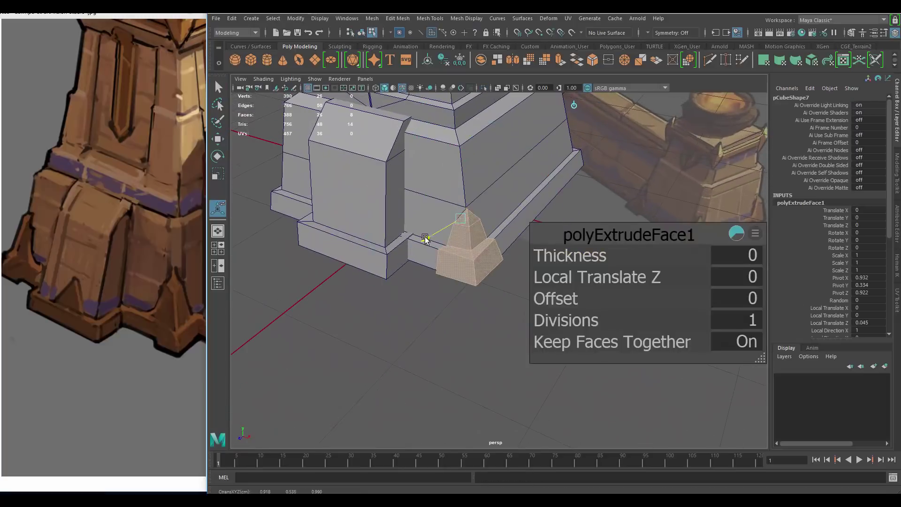
mouse_move(422, 237)
left_mouse_down("alt")
mouse_move(458, 258)
mouse_move(507, 256)
mouse_move(488, 262)
mouse_move(529, 339)
mouse_move(527, 253)
mouse_move(499, 267)
mouse_move(536, 242)
mouse_move(530, 262)
left_mouse_up("alt")
left_click(507, 256)
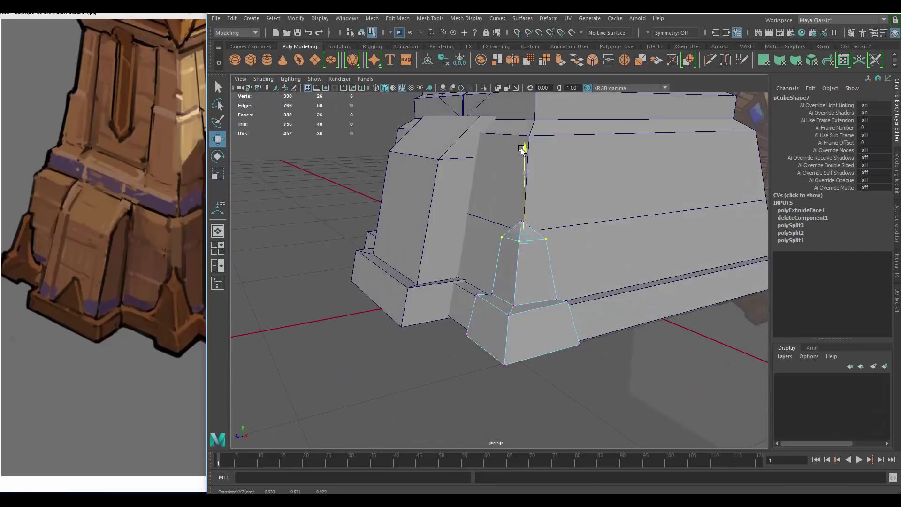
mouse_move(521, 150)
left_mouse_down("alt")
mouse_move(539, 292)
mouse_move(453, 342)
mouse_move(503, 271)
mouse_move(474, 281)
mouse_move(475, 328)
mouse_move(451, 359)
mouse_move(505, 301)
left_mouse_up("alt")
left_click(504, 301, "shift")
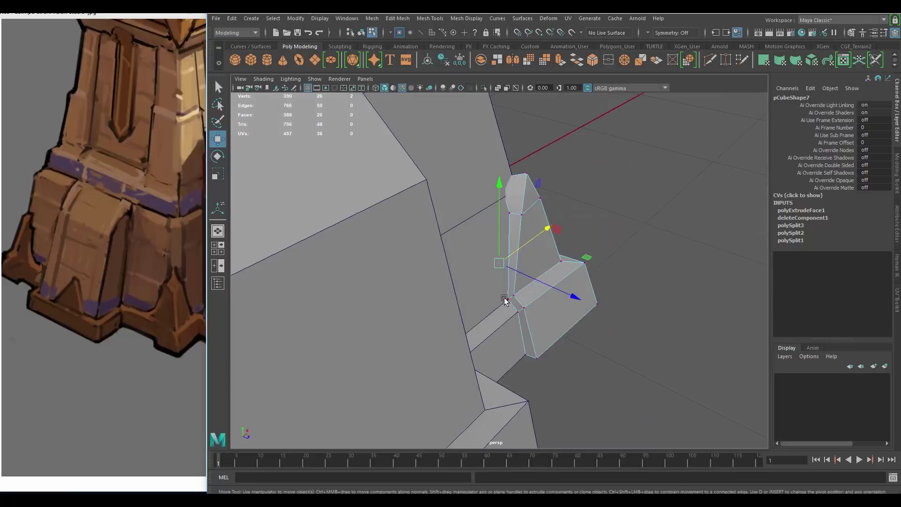
mouse_move(609, 201)
left_mouse_down("alt")
mouse_move(518, 255)
mouse_move(493, 201)
left_mouse_up("alt")
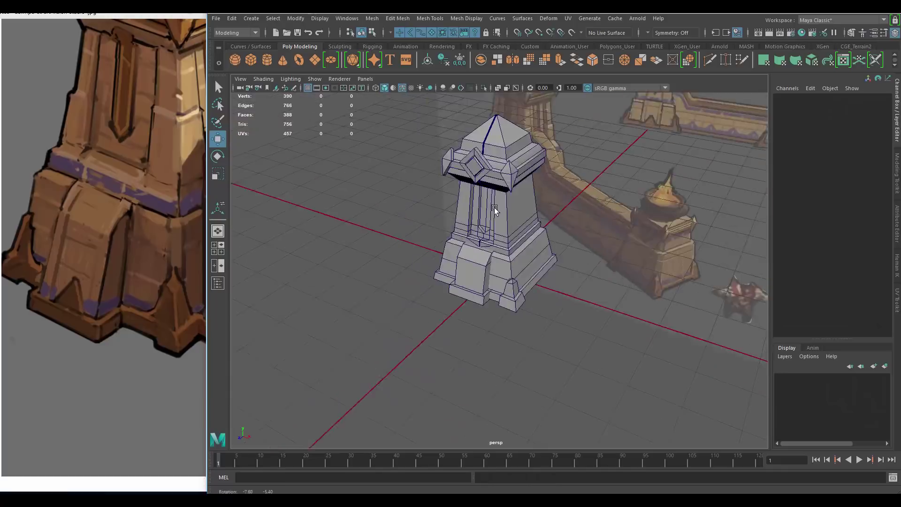
Move and scale the foot's vertices in front view to match the reference
scroll(594, 232, "up", 5)
key("w")
left_click(534, 178)
mouse_move(567, 150)
left_mouse_down("alt")
mouse_move(559, 297)
mouse_move(537, 232)
left_mouse_up("alt")
right_click_drag(537, 232, 583, 220)
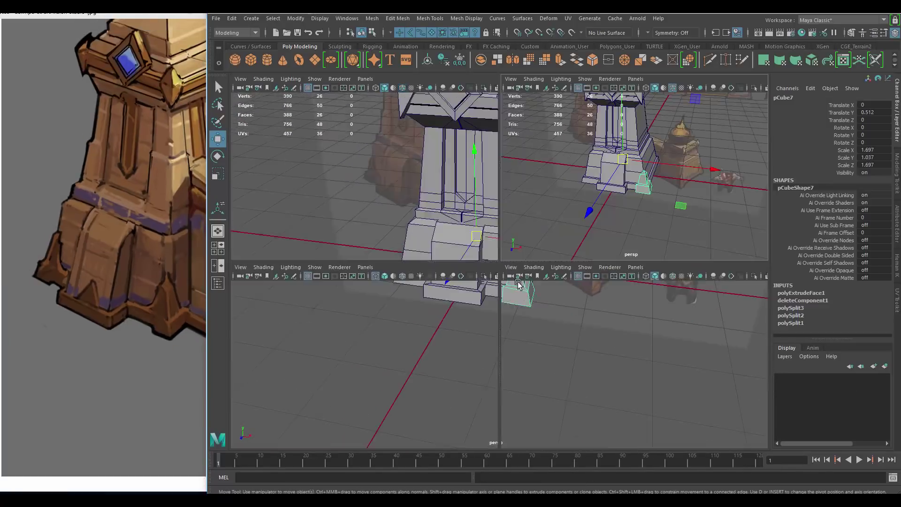
key("space")
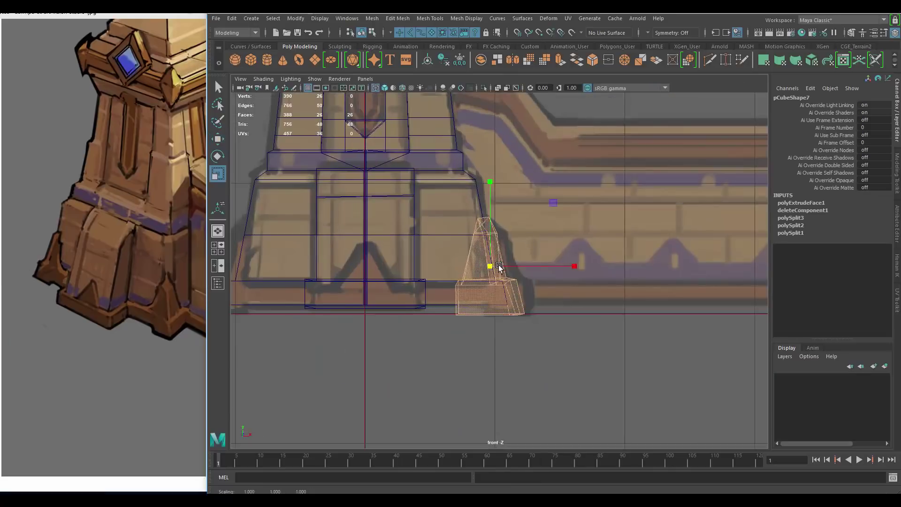
left_click_drag(399, 347, 415, 322)
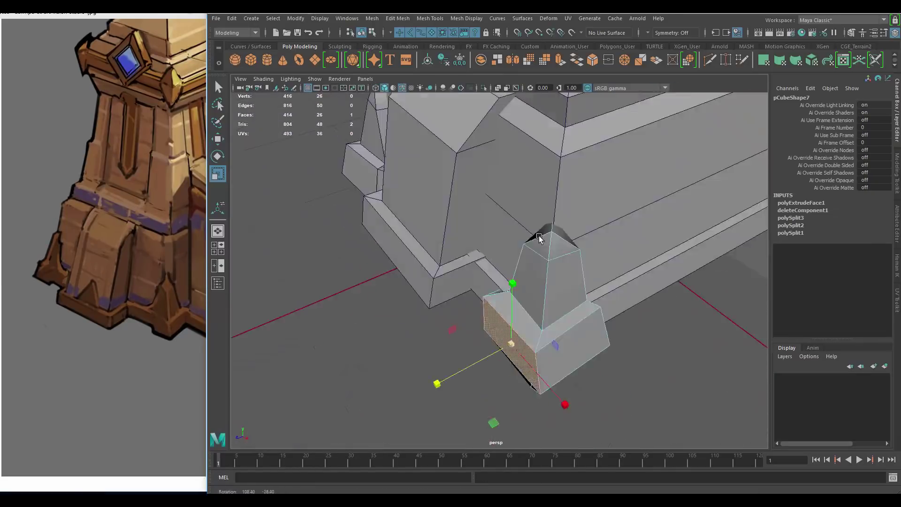
right_click(553, 239)
left_click_drag(473, 216, 534, 317, "alt")
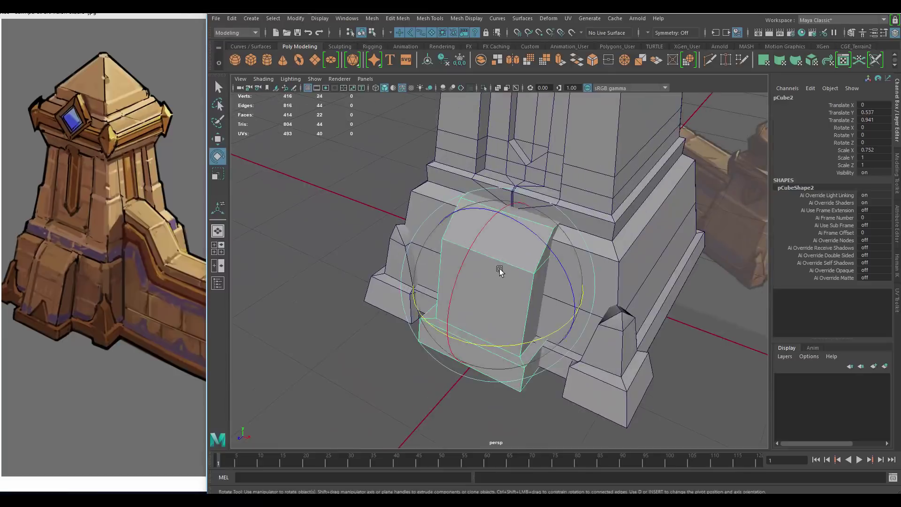
Bevel the front block's edges and extrude its selected face
left_click(558, 255)
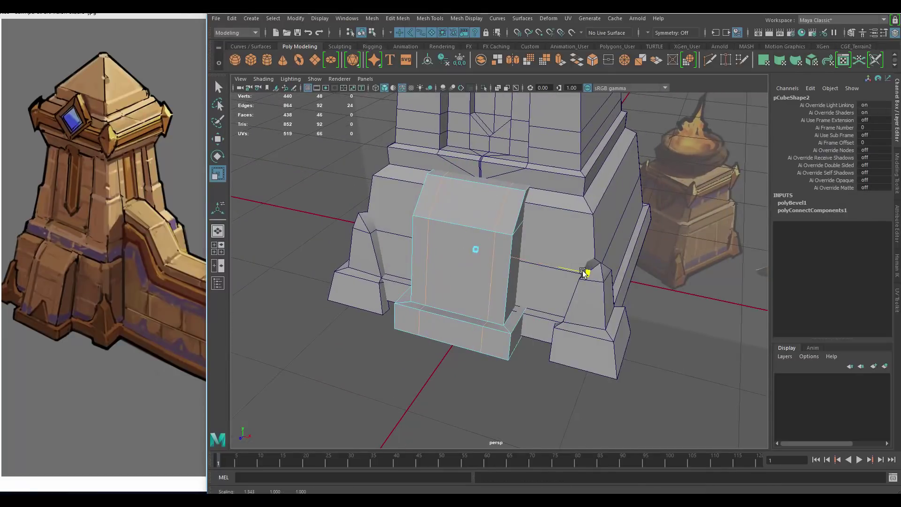
mouse_move(584, 272)
left_mouse_down("alt")
mouse_move(479, 230)
mouse_move(587, 248)
left_mouse_up("alt")
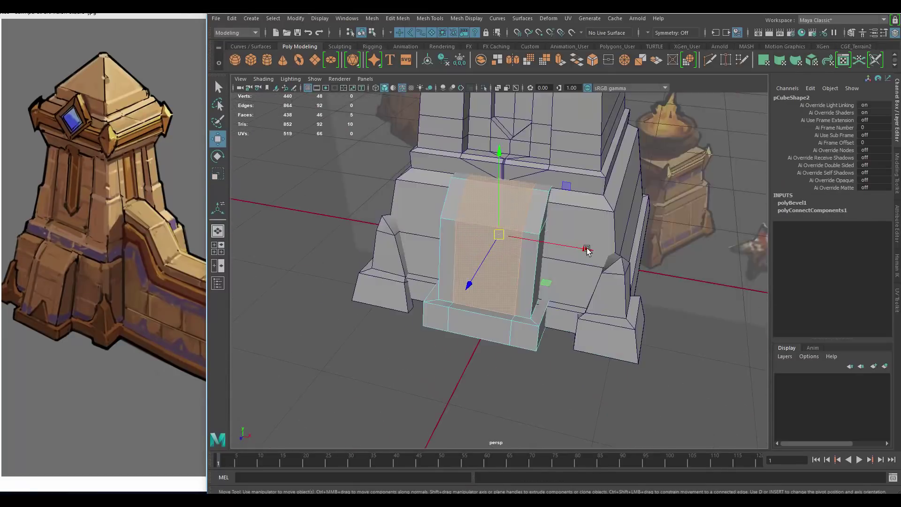
key("ctrl+e")
left_click_drag(504, 207, 470, 244, "alt")
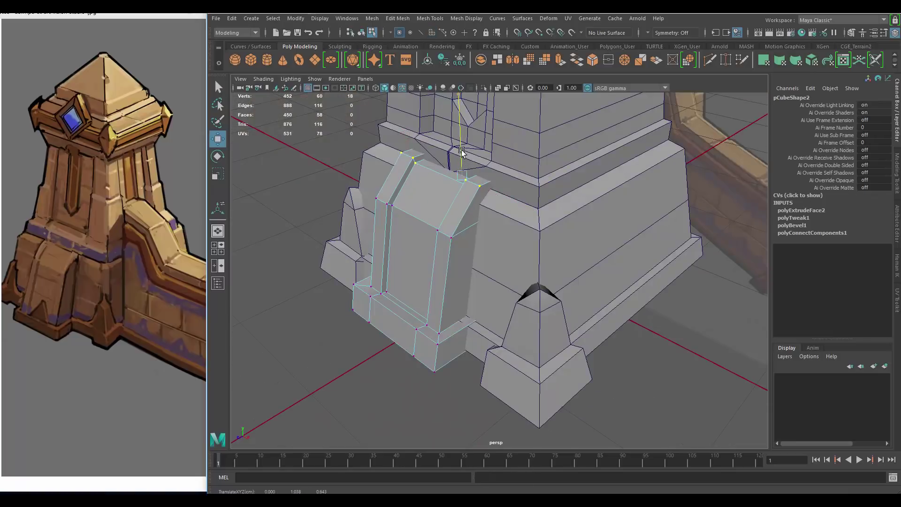
scroll(382, 316, "down", 5)
Select and frame the diamond ornament (pCube5) to adjust it
key("w")
left_click(490, 211)
key("f")
mouse_move(513, 201)
left_mouse_down("alt")
mouse_move(606, 248)
mouse_move(400, 211)
left_mouse_up("alt")
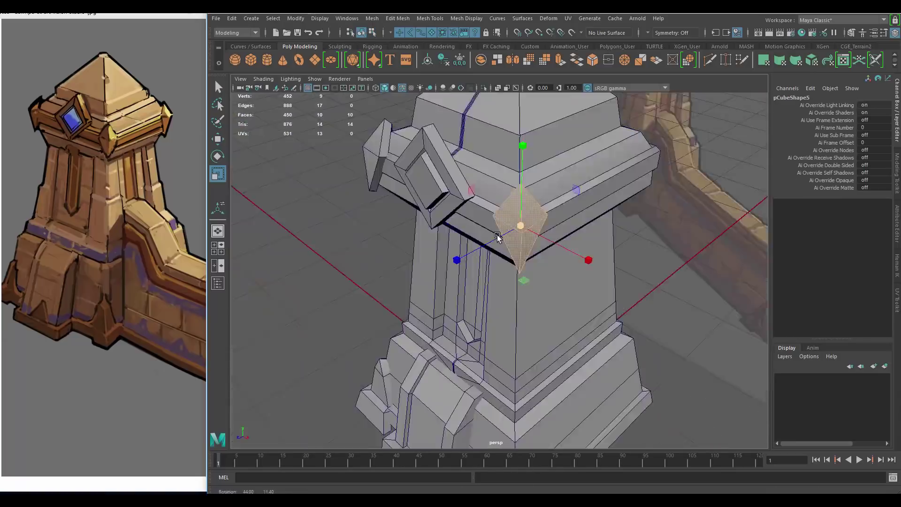
Clear the selection and bring up the Shift+right-click primitive shapes list
left_click(310, 341)
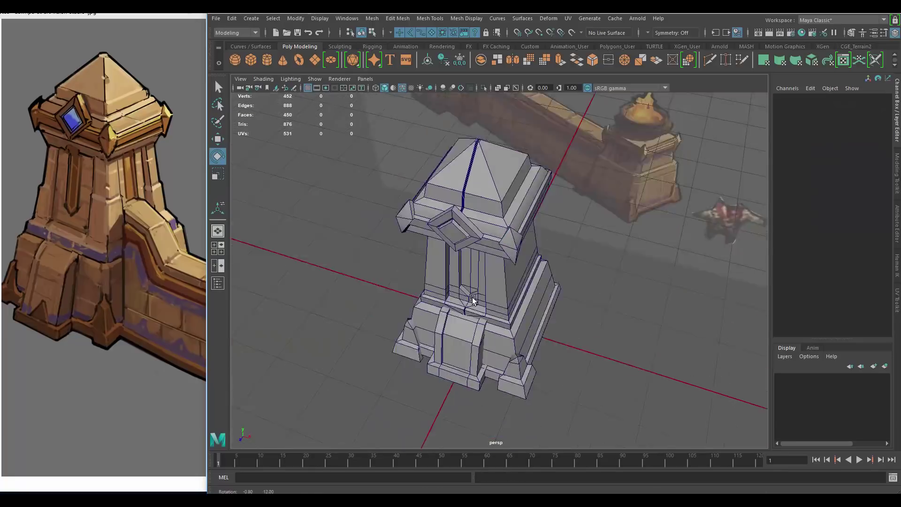
left_click_drag(310, 341, 423, 329, "alt")
scroll(108, 273, "down", 3)
right_click(493, 312, "shift")
Create a new Poly Cube for the wall and check it in front and four-view layouts
left_click(492, 337)
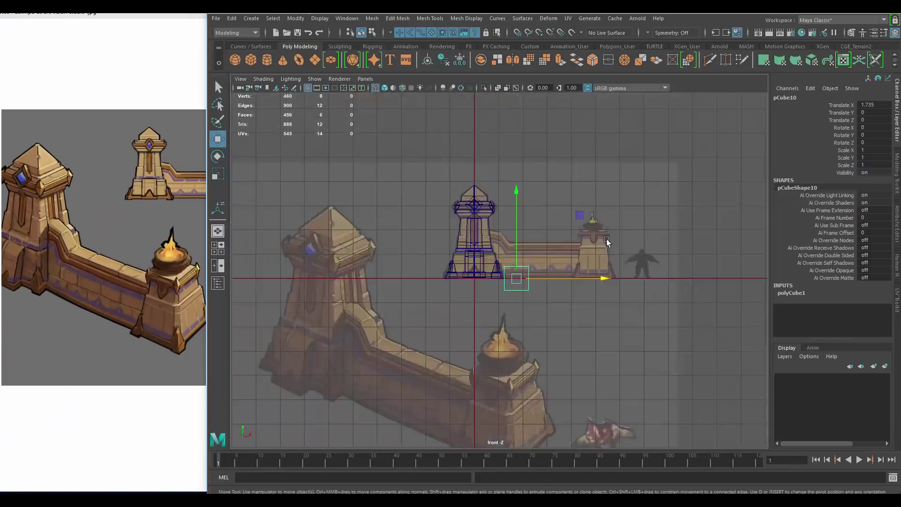
scroll(521, 313, "up", 2)
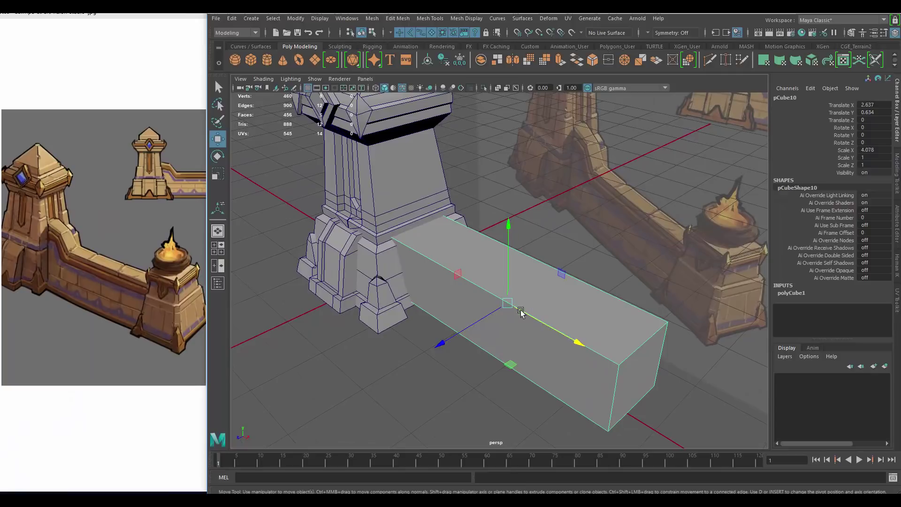
key("w")
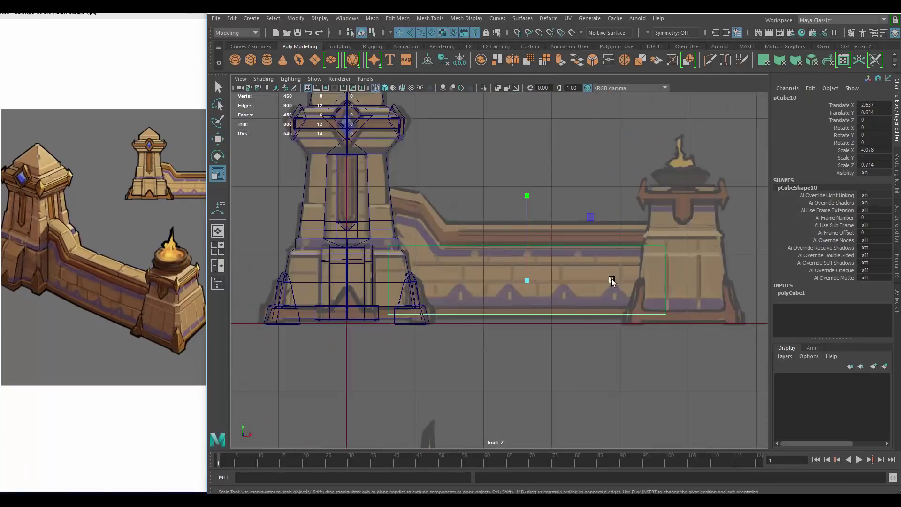
scroll(612, 280, "up", 3)
key("w")
key("space")
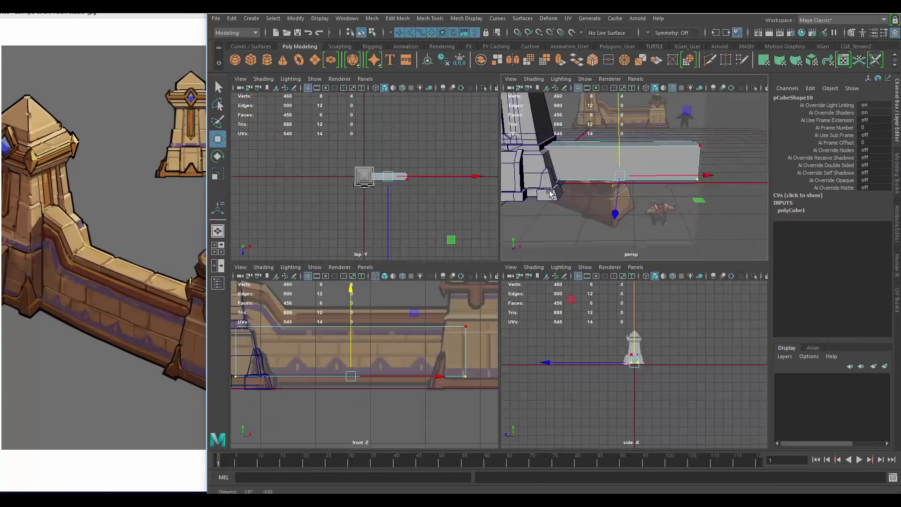
key("space")
Extrude the wall's bottom face and raise its end vertices beside the tower into a slope
right_click(448, 203, "shift")
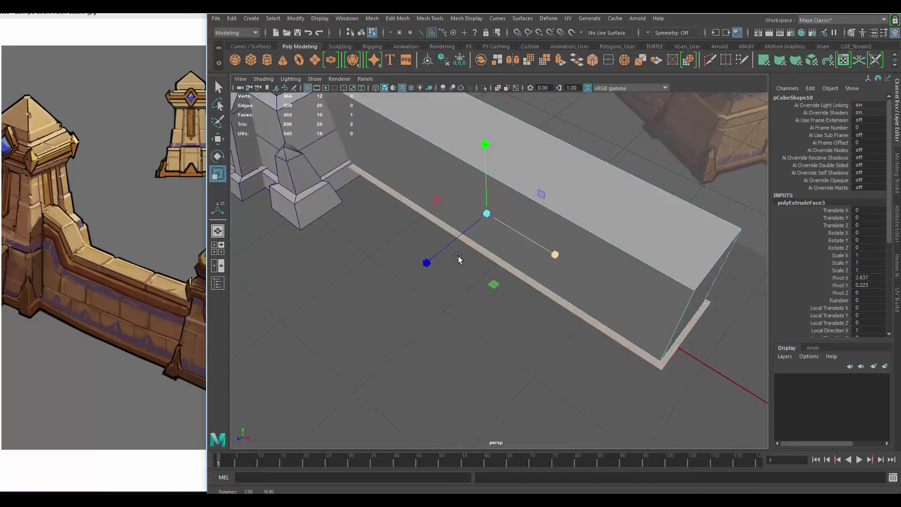
key("space")
key("space")
key("space")
key("space")
key("ctrl+e")
key("w")
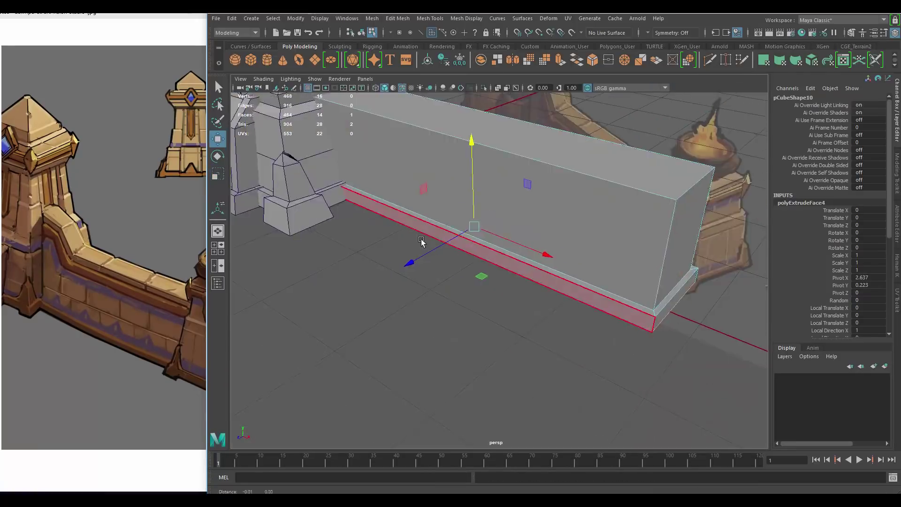
key("space")
key("space")
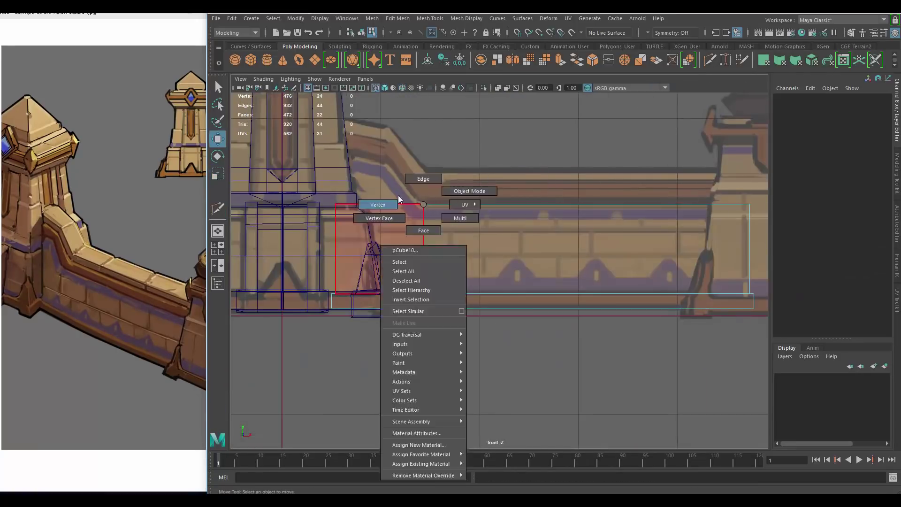
middle_click_drag(399, 199, 411, 207, "alt")
right_click_drag(367, 202, 401, 207)
scroll(408, 165, "up", 1)
left_click(412, 205)
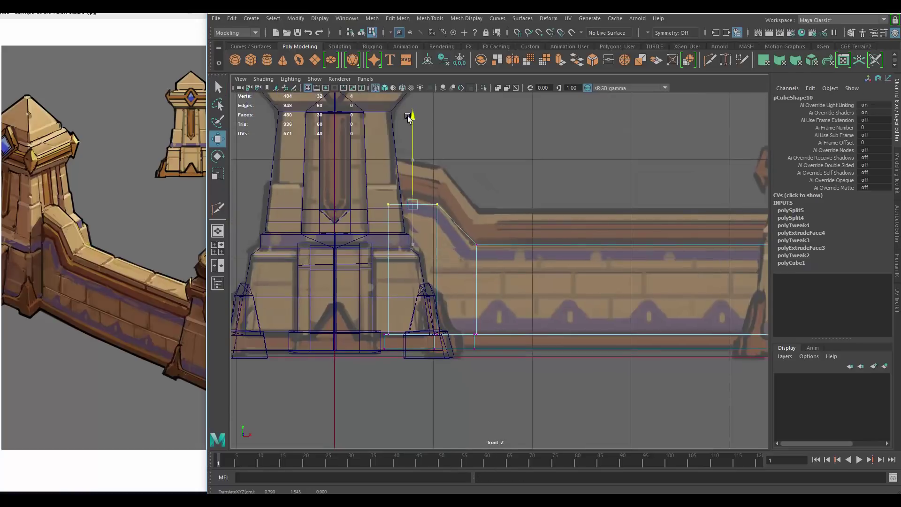
middle_click_drag(445, 229, 405, 196, "alt")
scroll(405, 197, "up", 1)
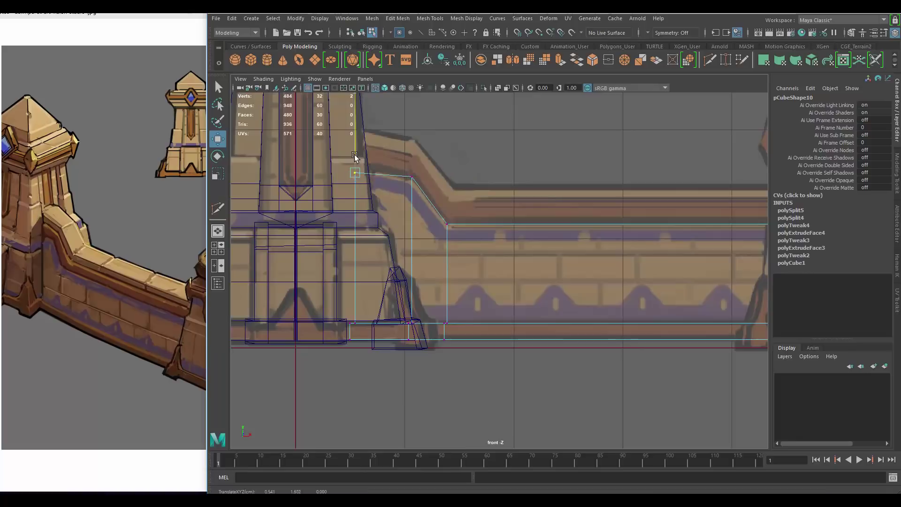
Extrude the wall's top face and lift it by 0.153 to form the coping slab
key("space")
key("space")
left_click_drag(469, 235, 539, 263, "alt")
left_click(563, 300)
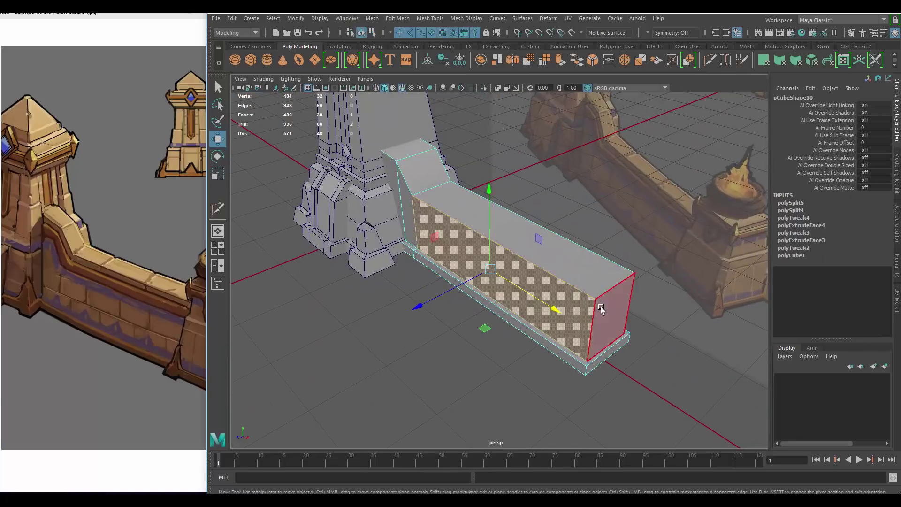
key("w")
left_click_drag(425, 264, 538, 268, "alt")
left_click(485, 277)
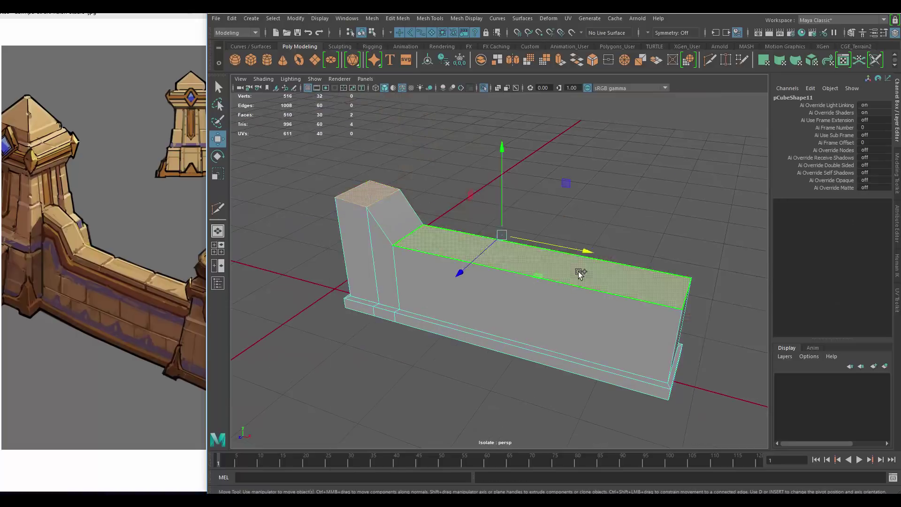
key("space")
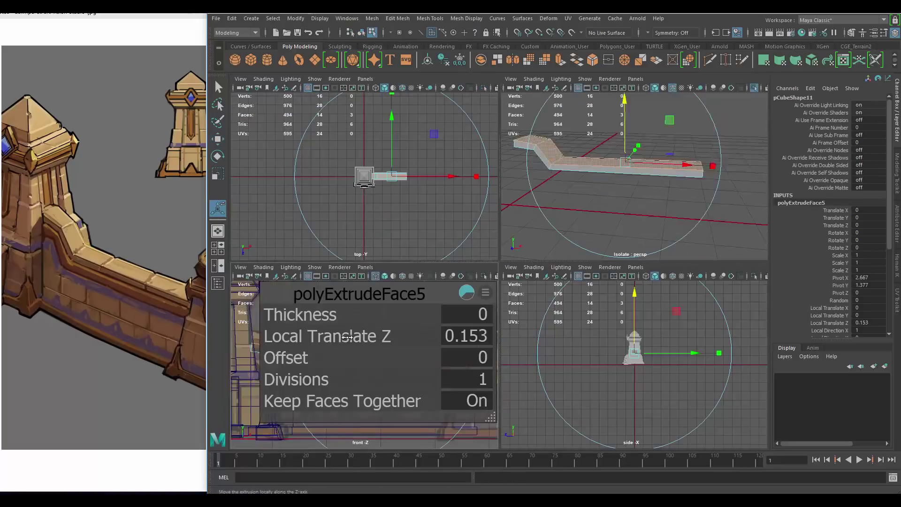
key("space")
key("w")
mouse_move(422, 211)
left_mouse_down("alt")
mouse_move(323, 185)
mouse_move(502, 223)
left_mouse_up("alt")
key("F8")
Scale the wall piece slightly thicker beside the tower
key("ctrl+1")
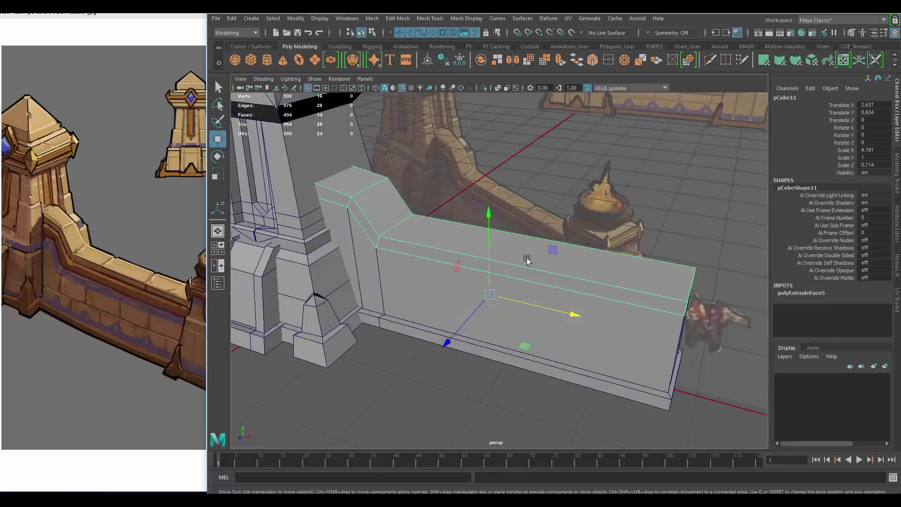
left_click_drag(527, 257, 519, 258, "alt")
key("r")
left_click(537, 213)
mouse_move(428, 312)
left_mouse_down("alt")
mouse_move(534, 248)
mouse_move(543, 258)
left_mouse_up("alt")
left_click(534, 248)
Duplicate the wall block, position it in front view, and add a new pillar cube
key("w")
key("ctrl+d")
key("space")
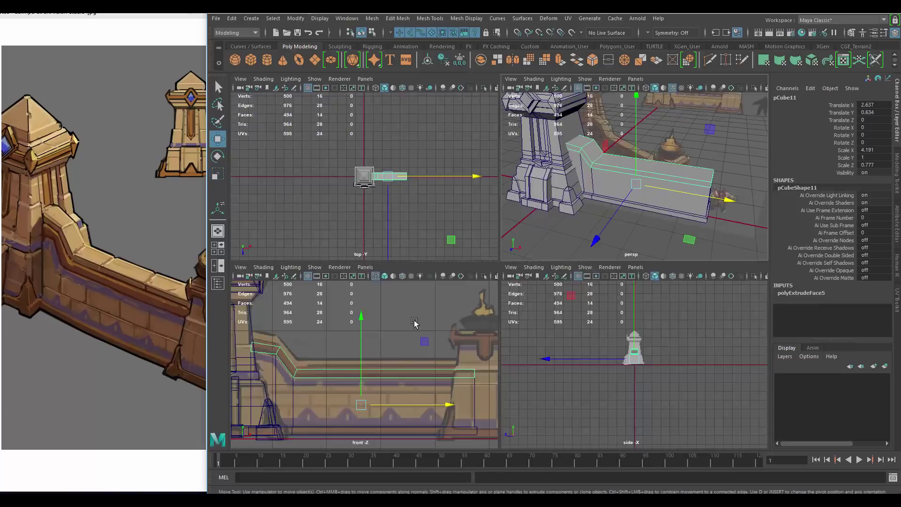
key("space")
key("space")
left_click_drag(379, 366, 379, 394)
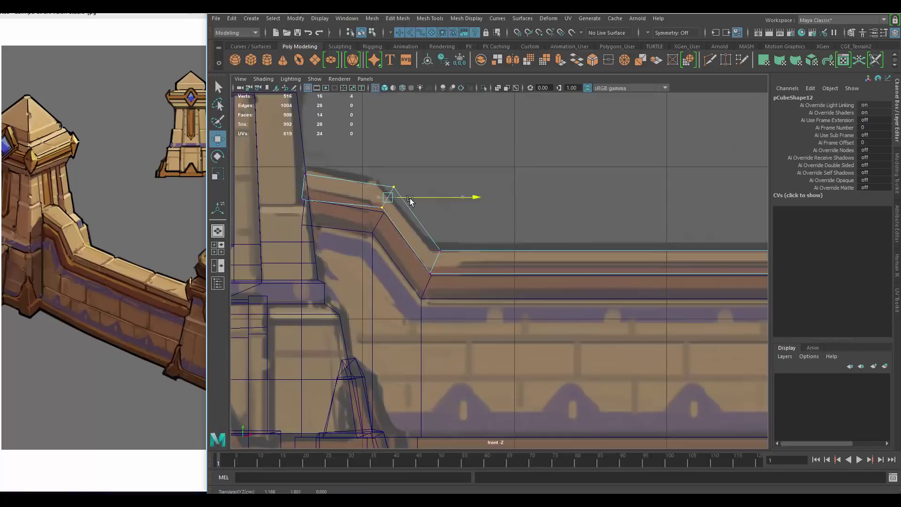
left_click_drag(410, 201, 495, 303, "alt")
key("F8")
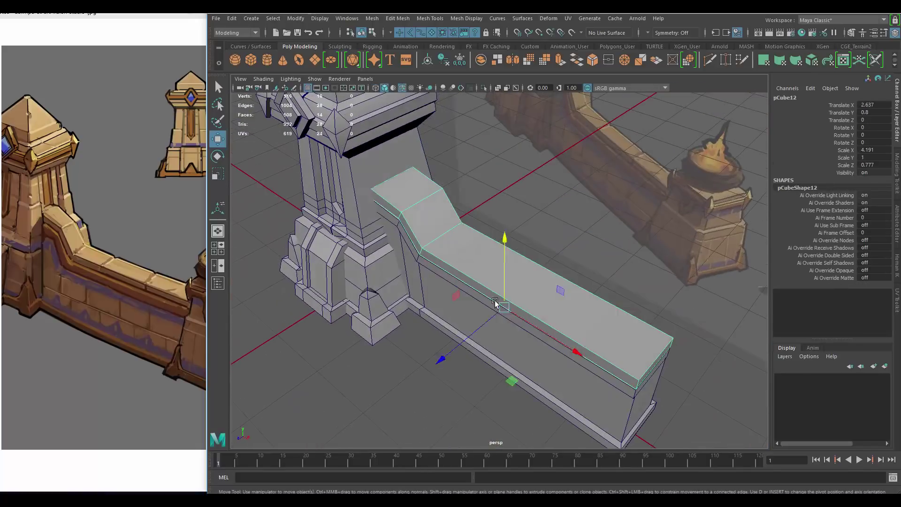
mouse_move(456, 347)
left_mouse_down("alt")
mouse_move(454, 306)
mouse_move(491, 281)
left_mouse_up("alt")
left_click(251, 60)
Move pCube13 to the wall's end and extrude its top face, tapering it narrower
scroll(491, 282, "up", 3)
left_click_drag(470, 314, 493, 315)
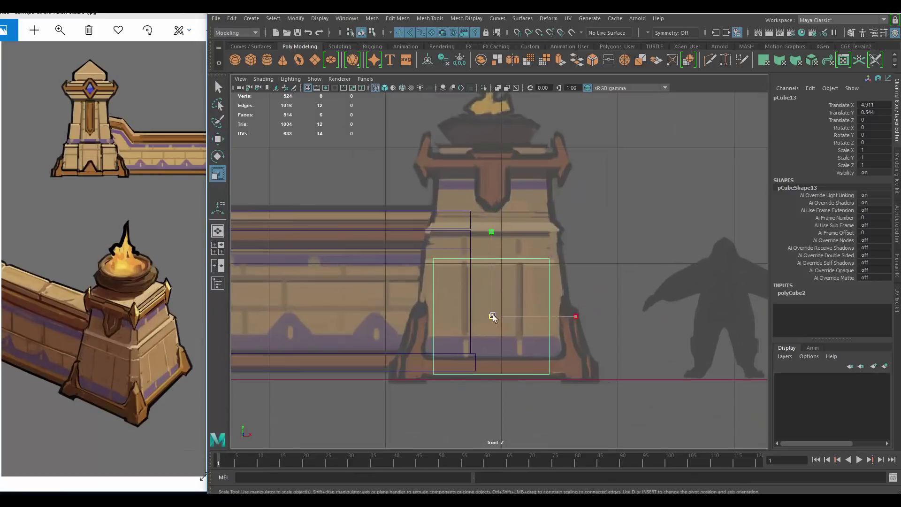
key("space")
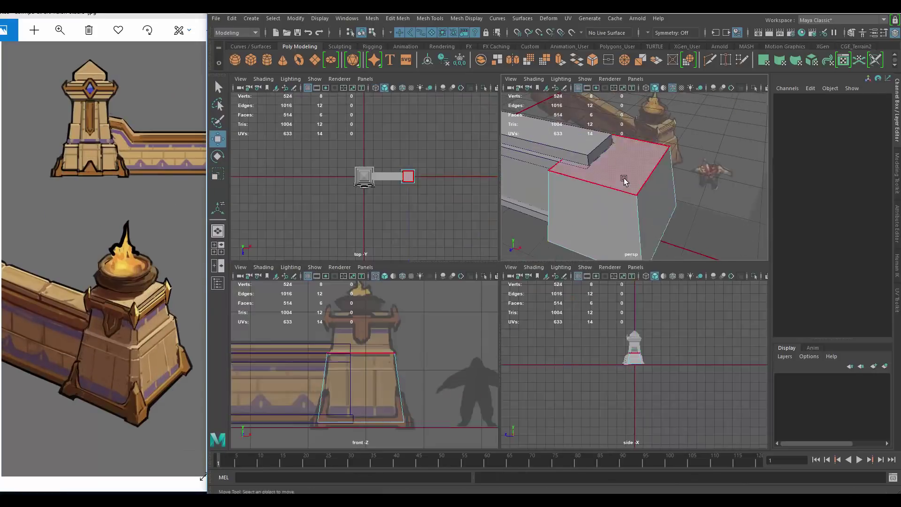
key("space")
key("ctrl+e")
left_click_drag(489, 258, 485, 188)
Select the pillar and isolate its cap block (pCube14) for editing
key("space")
key("space")
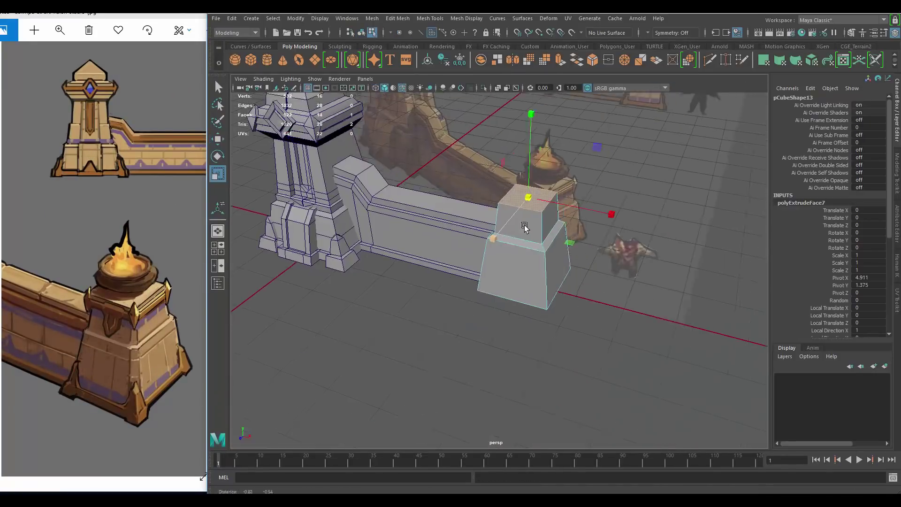
left_click_drag(564, 306, 505, 288, "alt")
key("space")
key("w")
key("space")
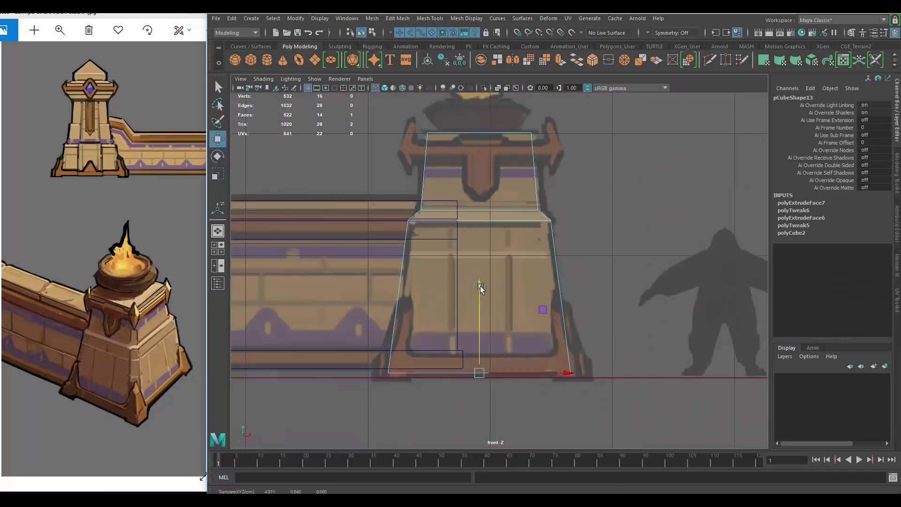
key("space")
right_click_drag(512, 240, 512, 216)
left_click_drag(503, 267, 546, 253, "alt")
key("ctrl+1")
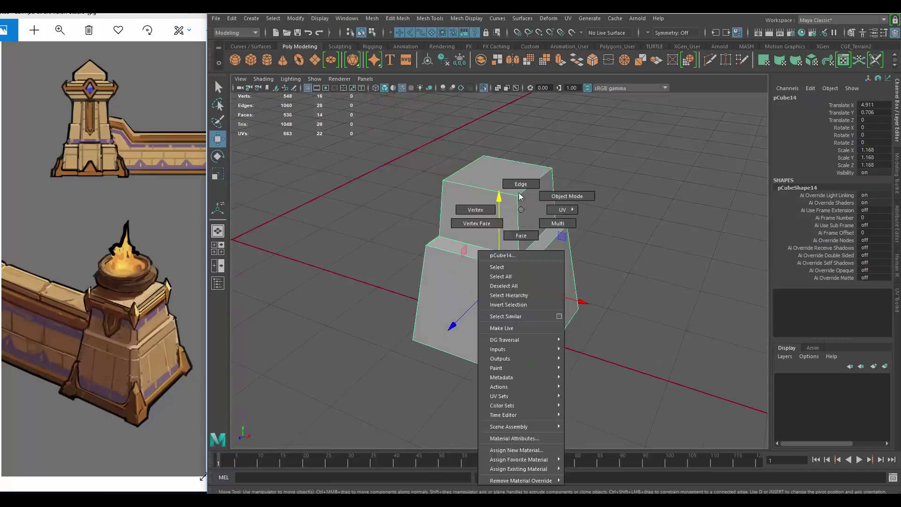
right_click_drag(520, 202, 554, 196, "shift")
scroll(535, 121, "up", 4)
scroll(466, 152, "down", 3)
Extrude the cap block's side faces outward into a rim
double_click(475, 163)
key("ctrl+1")
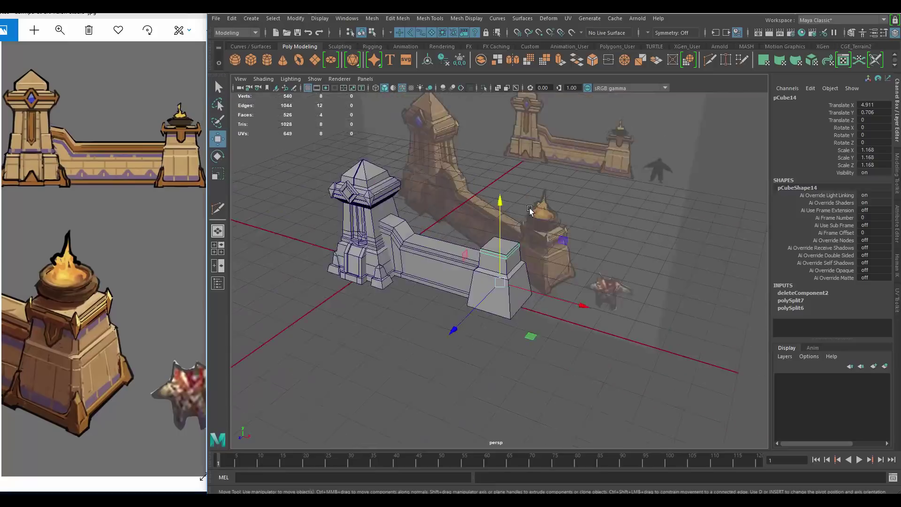
scroll(529, 208, "up", 3)
key("ctrl+e")
middle_click_drag(468, 216, 468, 207)
mouse_move(468, 207)
left_mouse_down("alt")
mouse_move(498, 197)
mouse_move(519, 109)
left_mouse_up("alt")
Return to object mode with the full scene and select the small diamond piece
key("w")
scroll(470, 197, "up", 3)
key("ctrl+1")
key("ctrl+1")
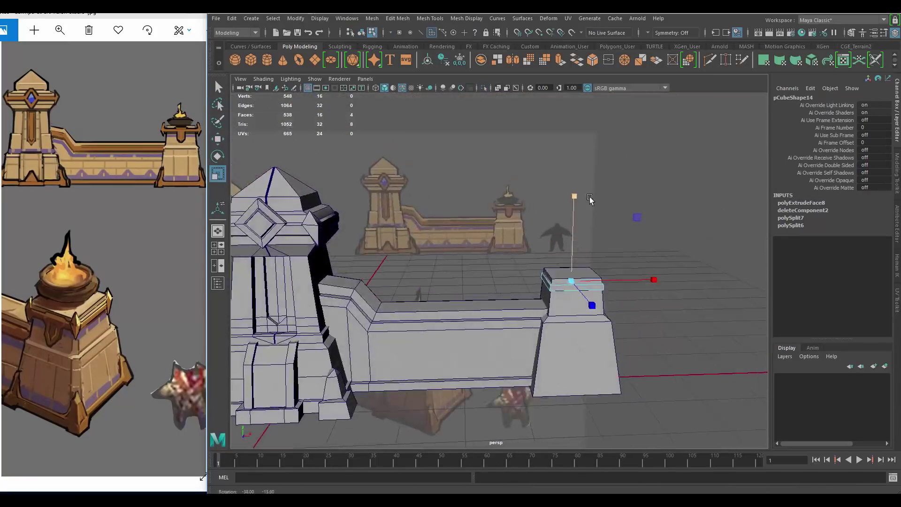
key("w")
key("F8")
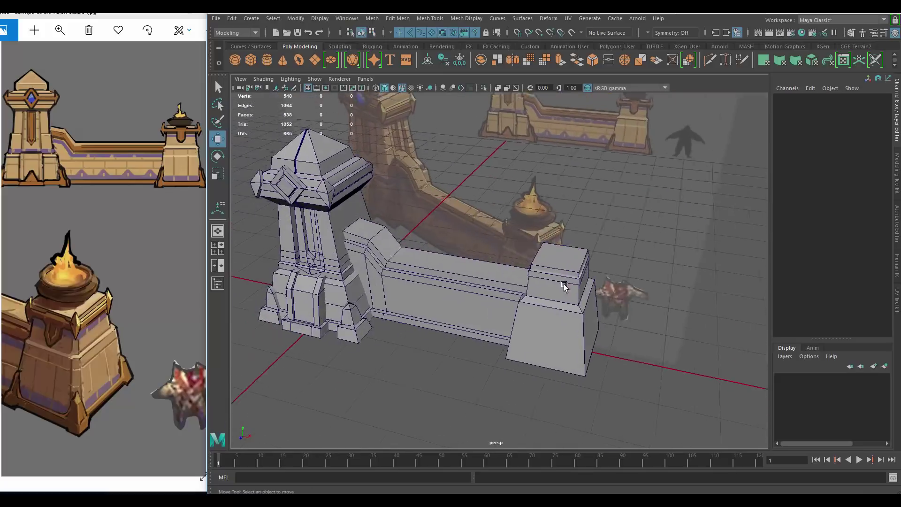
mouse_move(504, 121)
left_mouse_down("alt")
mouse_move(543, 233)
mouse_move(469, 263)
mouse_move(483, 232)
left_mouse_up("alt")
right_click(517, 238)
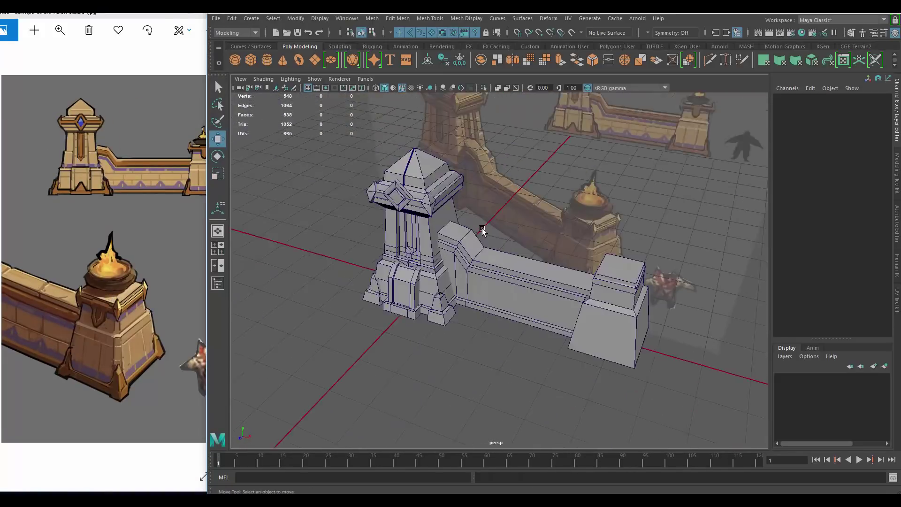
left_click(322, 182)
Rotate and reshape diamond spike pCube15 and move it onto the pillar cap's corner
key("f")
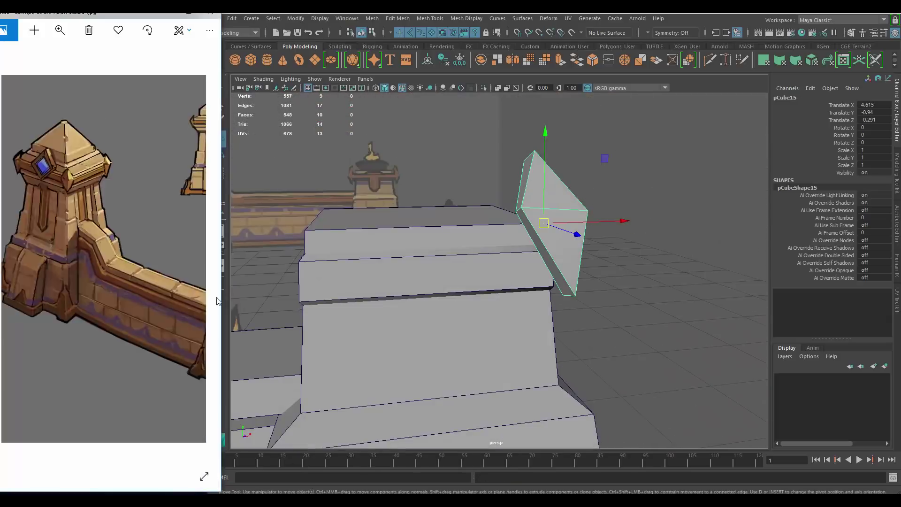
mouse_move(684, 262)
left_mouse_down("alt")
mouse_move(563, 259)
mouse_move(517, 235)
mouse_move(530, 212)
left_mouse_up("alt")
key("e")
key("w")
key("F9")
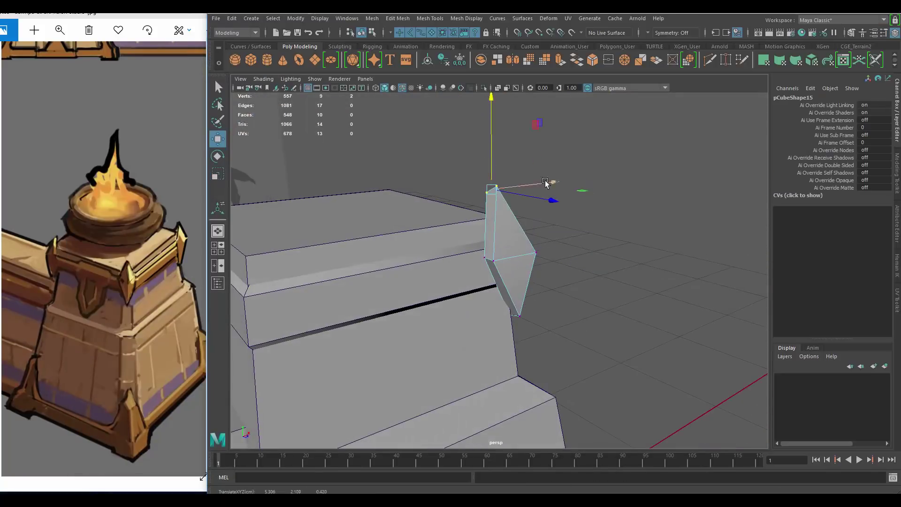
mouse_move(527, 322)
left_mouse_down("alt")
mouse_move(581, 251)
mouse_move(684, 316)
mouse_move(529, 230)
mouse_move(523, 235)
mouse_move(504, 156)
mouse_move(439, 238)
mouse_move(500, 165)
left_mouse_up("alt")
key("F8")
key("e")
key("w")
key("F8")
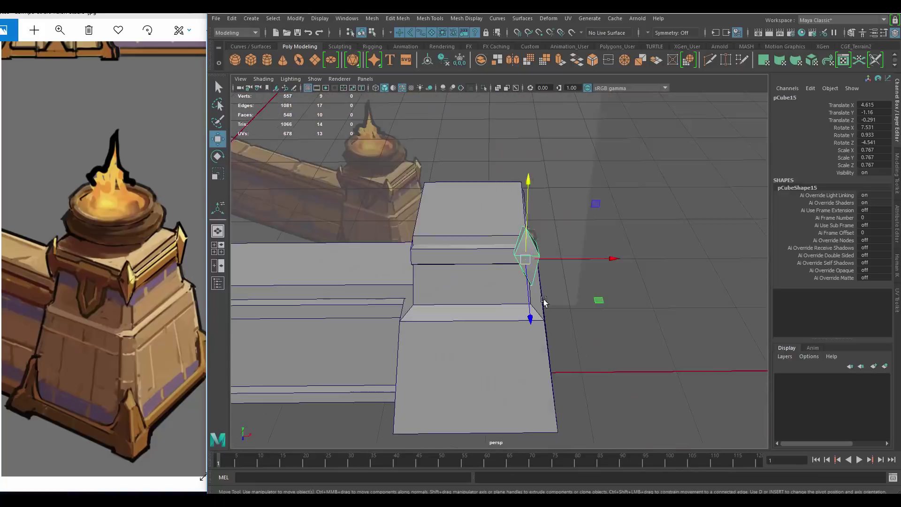
Isolate the cap block, Multi-Cut a new edge, and bevel it
right_click_drag(544, 301, 517, 262, "shift")
mouse_move(517, 262)
left_mouse_down("alt")
mouse_move(540, 225)
mouse_move(577, 196)
mouse_move(483, 188)
left_mouse_up("alt")
key("ctrl+1")
right_click_drag(483, 188, 483, 288, "shift")
Extrude the cap block's front faces slightly outward
left_click_drag(451, 238, 483, 231, "alt")
key("w")
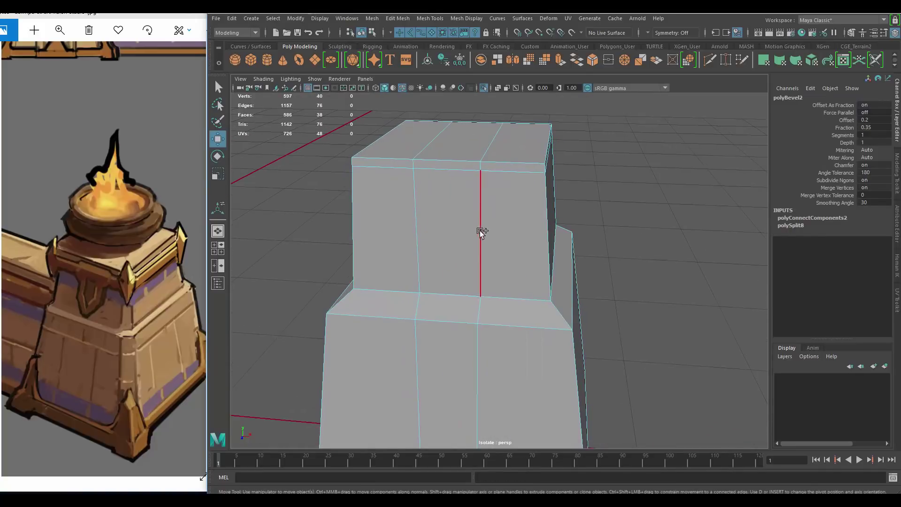
right_click_drag(481, 258, 489, 227, "alt")
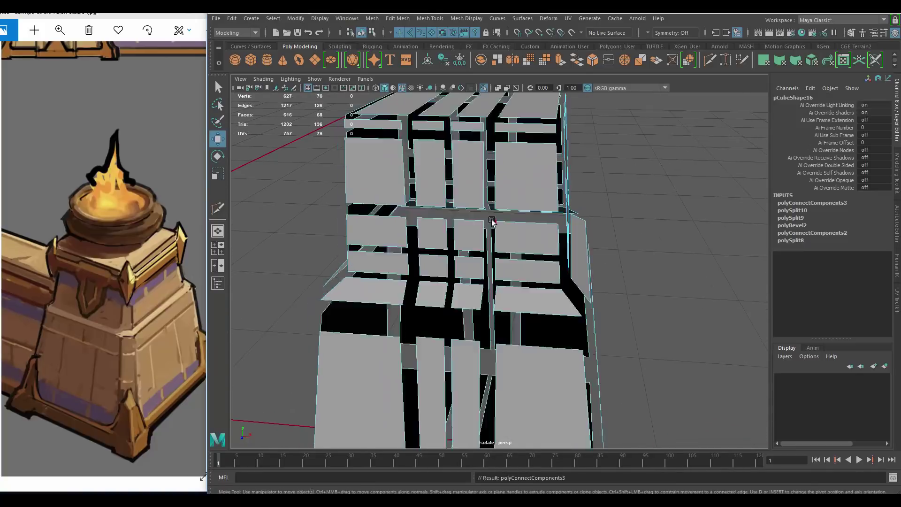
key("ctrl+1")
left_click_drag(460, 217, 483, 206, "alt")
key("ctrl+e")
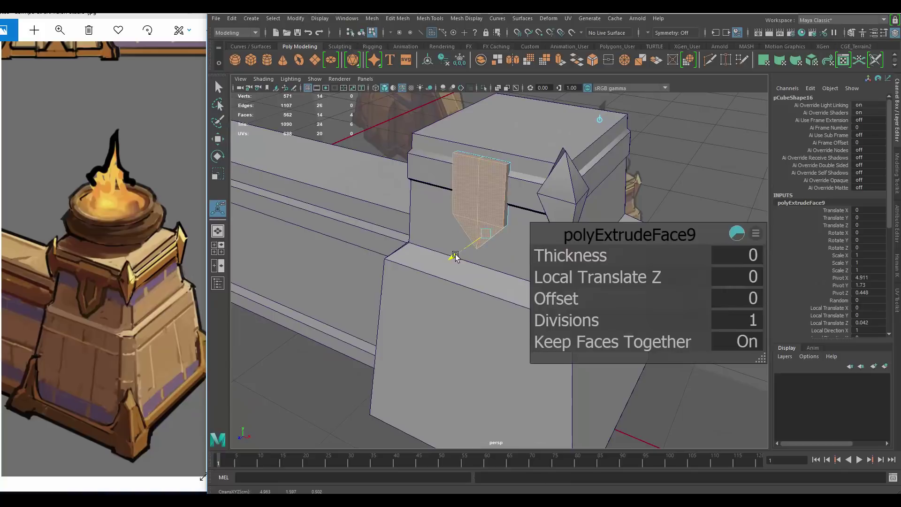
left_click_drag(453, 257, 474, 216)
Cut a horizontal edge across the plaque and inset its face into a border
right_click_drag(475, 216, 486, 205, "alt")
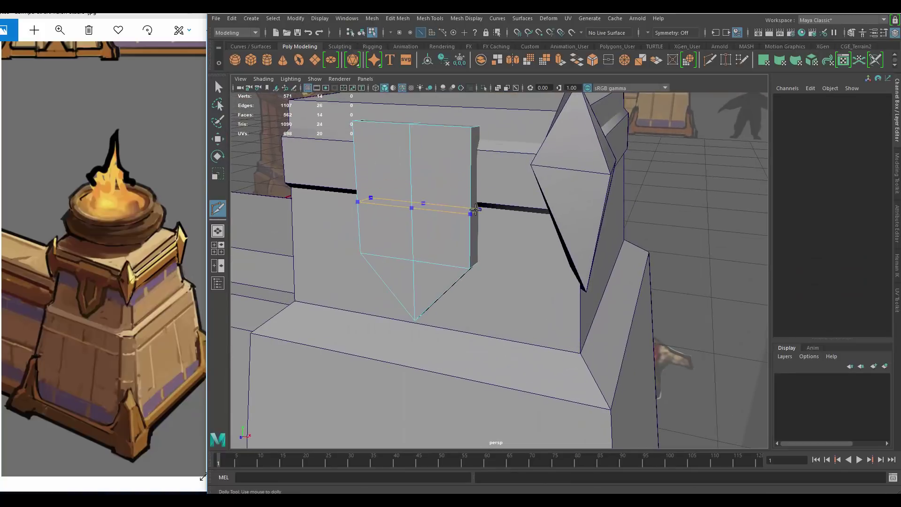
key("Return")
left_click_drag(476, 210, 453, 169, "alt")
left_click(453, 169)
key("ctrl+e")
mouse_move(511, 185)
left_mouse_down("alt")
mouse_move(454, 212)
mouse_move(383, 218)
mouse_move(422, 188)
mouse_move(519, 209)
mouse_move(640, 355)
left_mouse_up("alt")
Extrude the inner plaque face and recess it into the block
key("ctrl+e")
key("w")
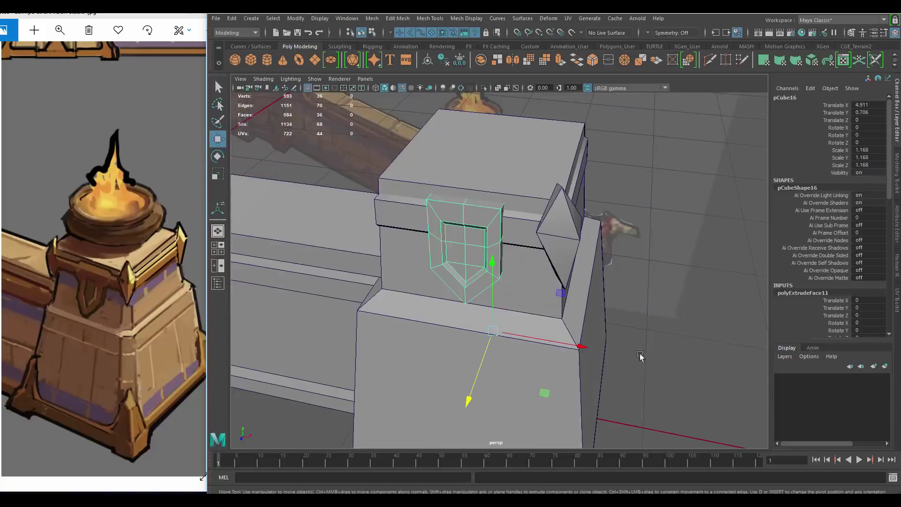
right_click_drag(640, 356, 587, 329, "alt")
left_click_drag(587, 328, 545, 281, "alt")
left_click(547, 282)
Isolate the lower pillar block and cut new edge loops around it with Multi-Cut
key("f")
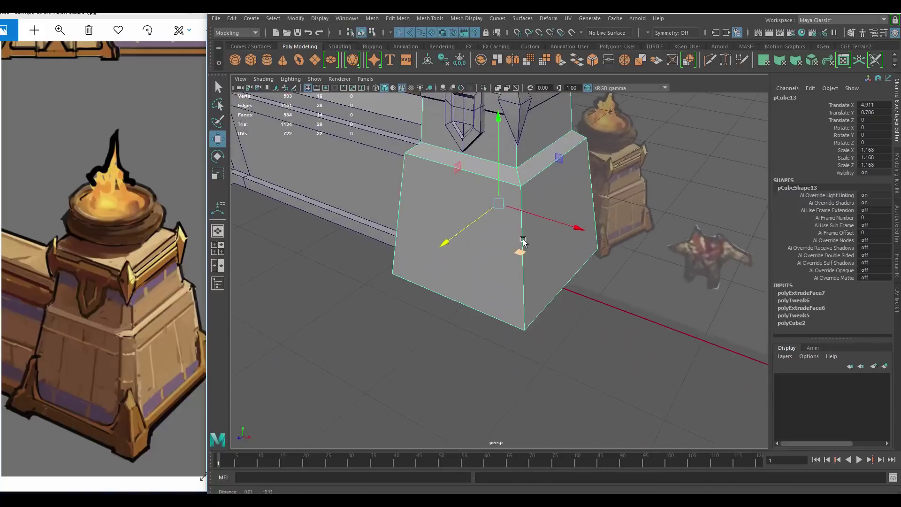
key("ctrl+1")
mouse_move(539, 241)
left_mouse_down("alt")
mouse_move(421, 221)
mouse_move(567, 282)
left_mouse_up("alt")
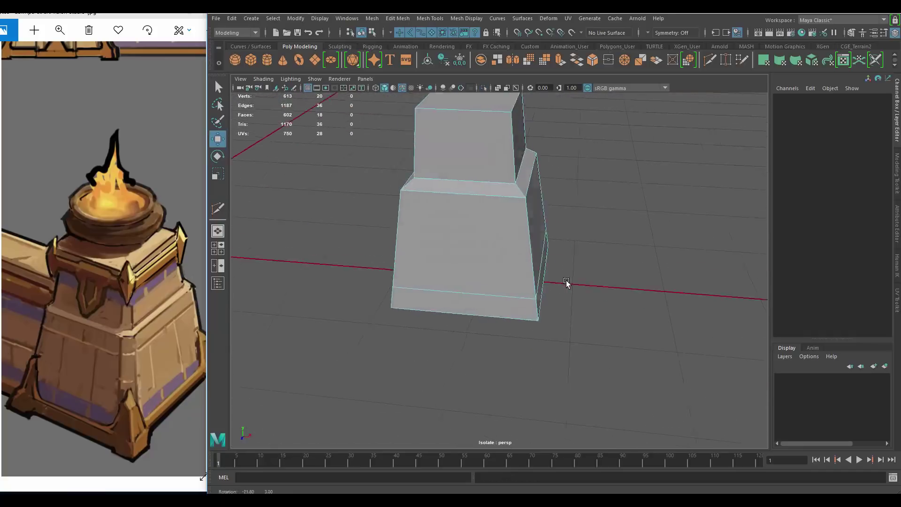
key("space")
left_click_drag(483, 208, 504, 308, "alt")
key("r")
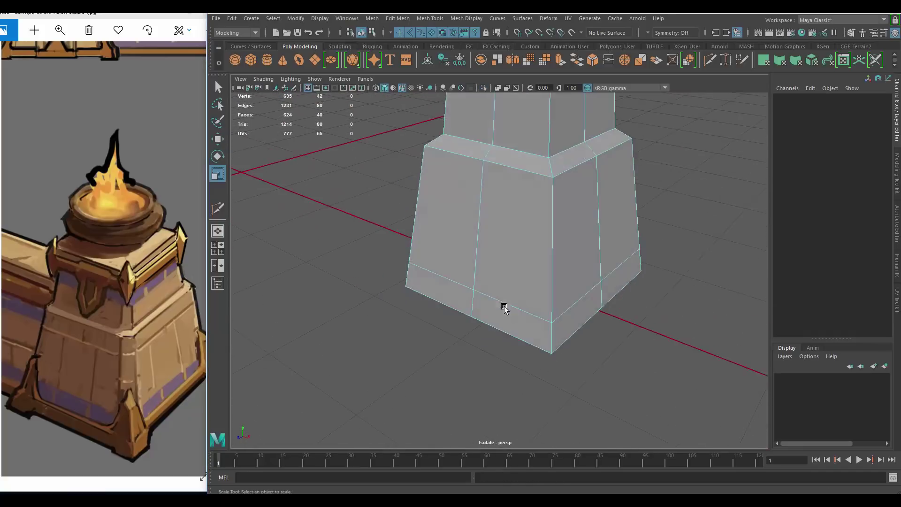
mouse_move(504, 307)
right_mouse_down("shift")
mouse_move(557, 263)
mouse_move(565, 225)
right_mouse_up("shift")
left_click(565, 225, "ctrl")
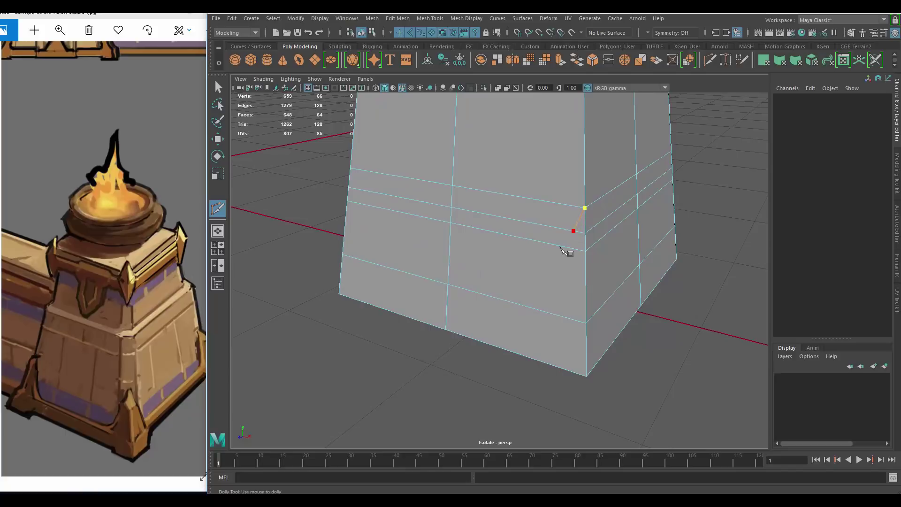
left_click(547, 314)
Extrude the band of base faces outward to form a stepped base
left_click_drag(579, 242, 564, 346, "alt")
right_click_drag(563, 346, 439, 211, "alt")
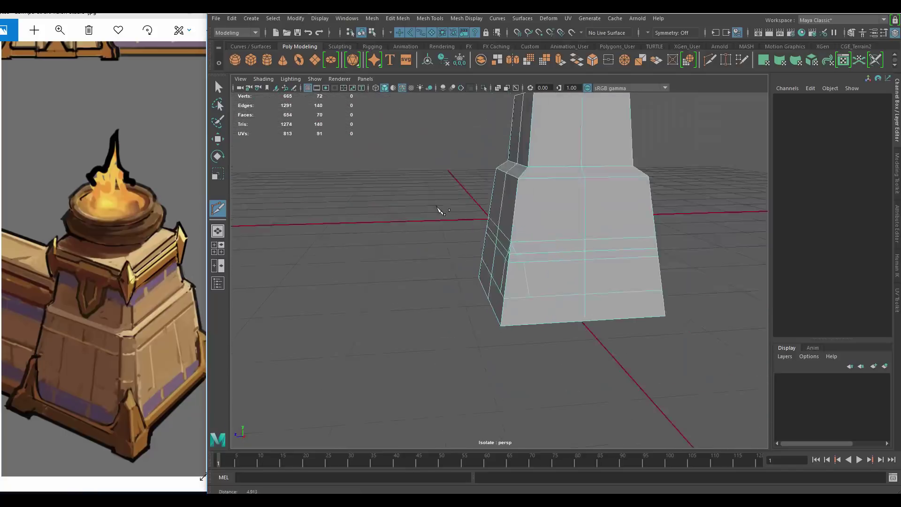
key("w")
mouse_move(439, 211)
left_mouse_down("alt")
mouse_move(576, 315)
mouse_move(538, 263)
mouse_move(597, 278)
mouse_move(704, 358)
left_mouse_up("alt")
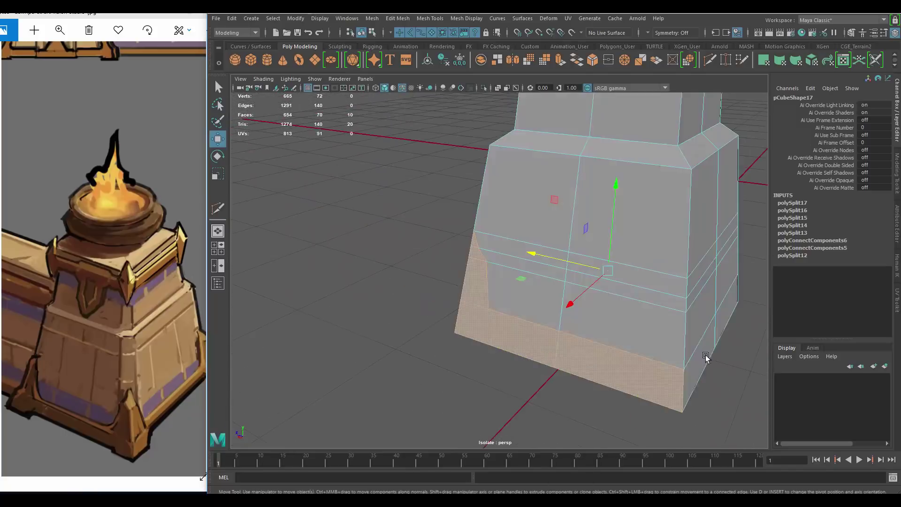
key("ctrl+e")
mouse_move(452, 331)
left_mouse_down("alt")
mouse_move(452, 278)
mouse_move(470, 379)
mouse_move(527, 366)
mouse_move(465, 398)
mouse_move(288, 329)
left_mouse_up("alt")
Bevel the base's corner edge with 2 segments
key("r")
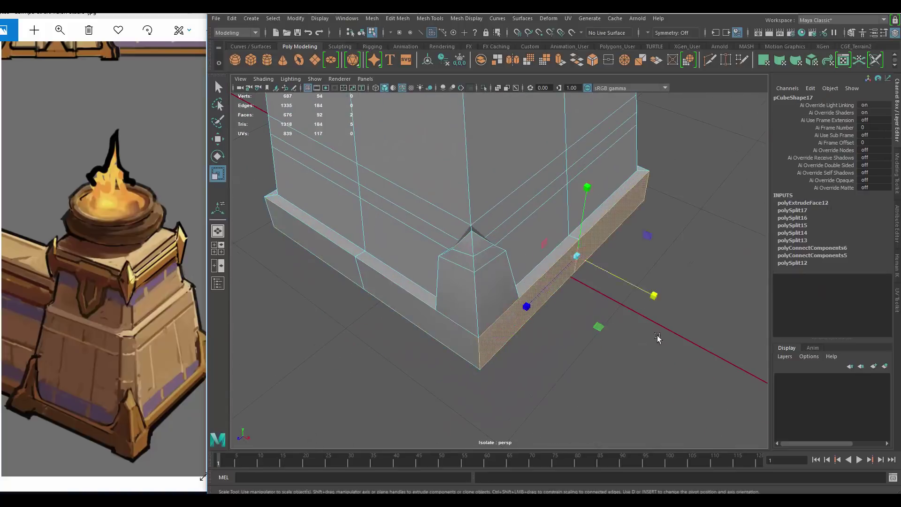
mouse_move(658, 338)
left_mouse_down("alt")
mouse_move(499, 244)
mouse_move(548, 247)
left_mouse_up("alt")
key("ctrl+b")
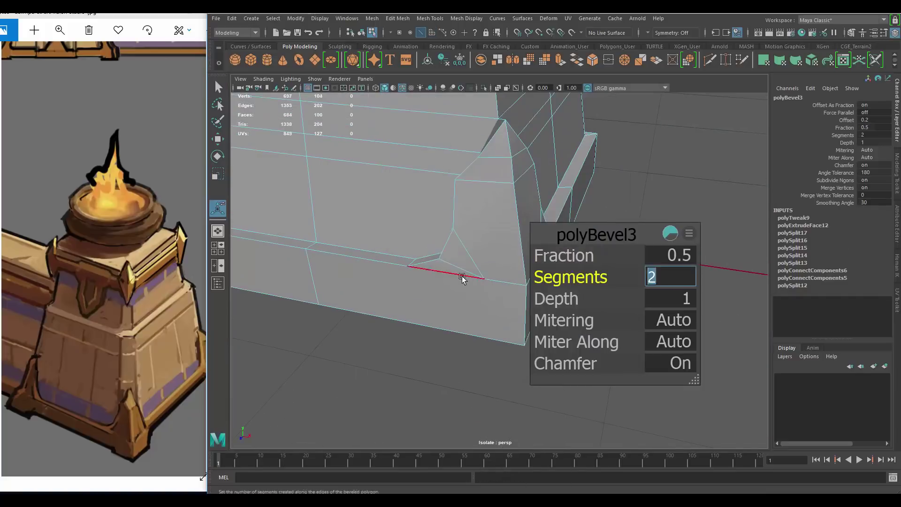
mouse_move(463, 278)
left_mouse_down("alt")
mouse_move(448, 252)
mouse_move(471, 255)
mouse_move(501, 235)
mouse_move(453, 217)
mouse_move(547, 222)
mouse_move(460, 202)
left_mouse_up("alt")
Cut extra edges through the bevelled corner to shape the pointed ornament
key("q")
right_click(500, 234)
key("ctrl+shift+x")
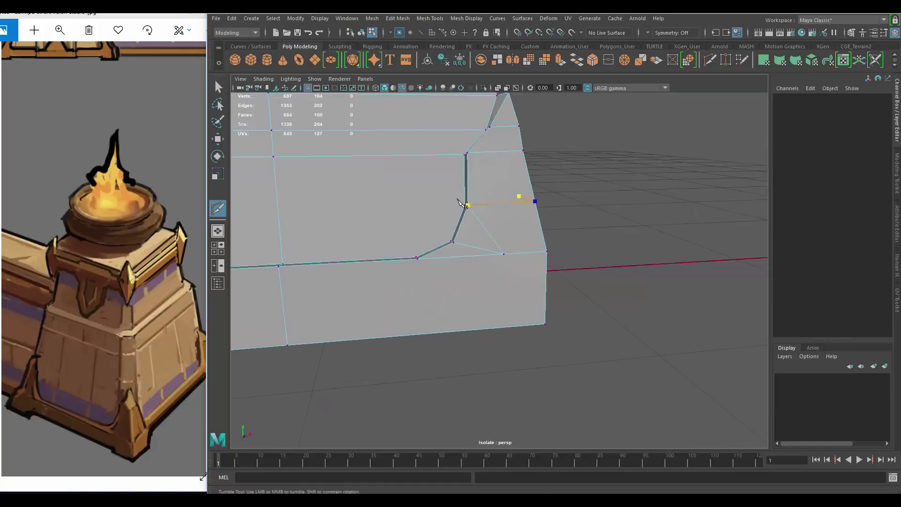
left_click(492, 174, "ctrl")
mouse_move(491, 173)
left_mouse_down("alt")
mouse_move(439, 222)
mouse_move(443, 267)
mouse_move(629, 298)
mouse_move(533, 207)
mouse_move(514, 216)
mouse_move(509, 249)
left_mouse_up("alt")
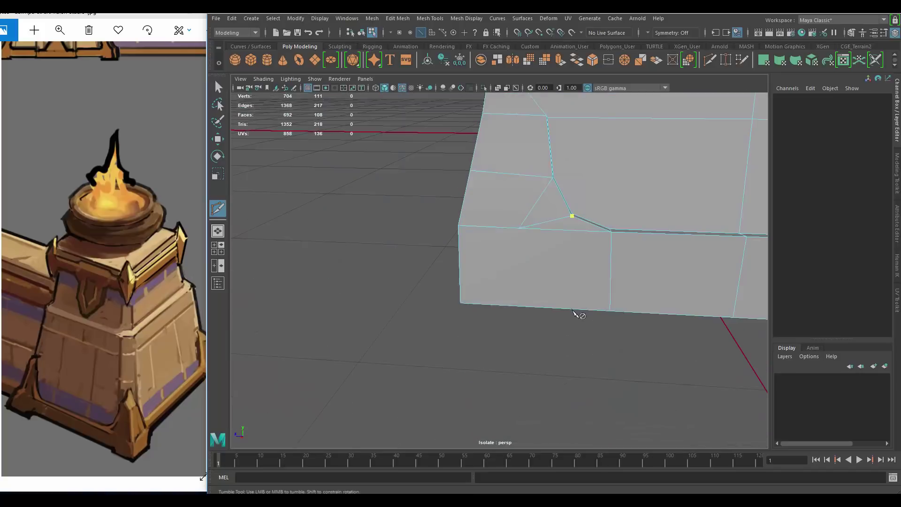
left_click_drag(575, 314, 564, 231, "alt")
mouse_move(479, 215)
left_mouse_down("alt")
mouse_move(532, 215)
mouse_move(519, 306)
mouse_move(569, 318)
mouse_move(623, 238)
left_mouse_up("alt")
key("w")
Select and adjust the corner face and vertices of the pointed foot
left_click(552, 250)
key("f")
mouse_move(527, 256)
left_mouse_down("alt")
mouse_move(491, 320)
mouse_move(581, 173)
left_mouse_up("alt")
scroll(581, 173, "down", 5)
mouse_move(670, 430)
left_mouse_down()
mouse_move(371, 191)
mouse_move(507, 249)
mouse_move(541, 170)
left_mouse_up()
left_click(523, 209)
mouse_move(523, 209)
left_mouse_down("alt")
mouse_move(620, 201)
mouse_move(540, 195)
mouse_move(539, 203)
mouse_move(426, 133)
mouse_move(493, 187)
mouse_move(460, 198)
mouse_move(572, 245)
mouse_move(514, 255)
left_mouse_up("alt")
left_click(572, 246)
left_click_drag(539, 288, 538, 260, "alt")
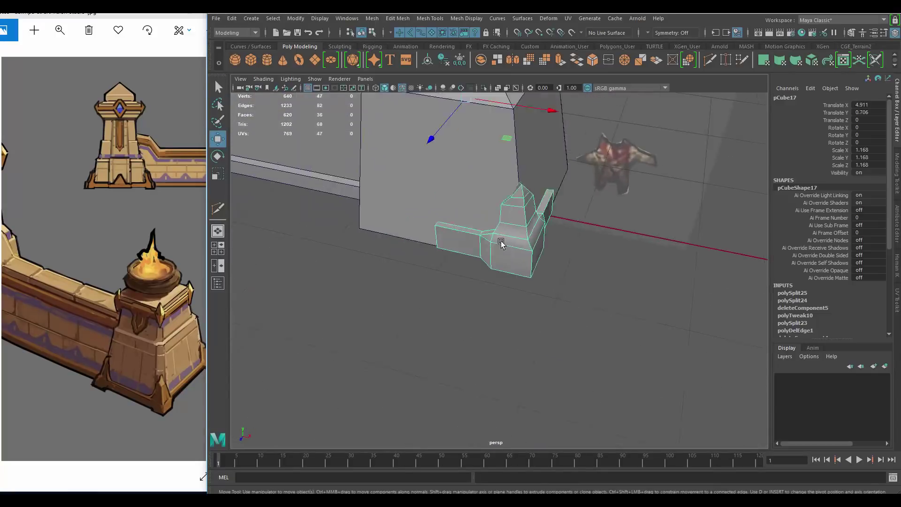
Fill the open border faces across the right wall hole
right_click_drag(531, 218, 514, 264, "shift")
left_click(573, 285)
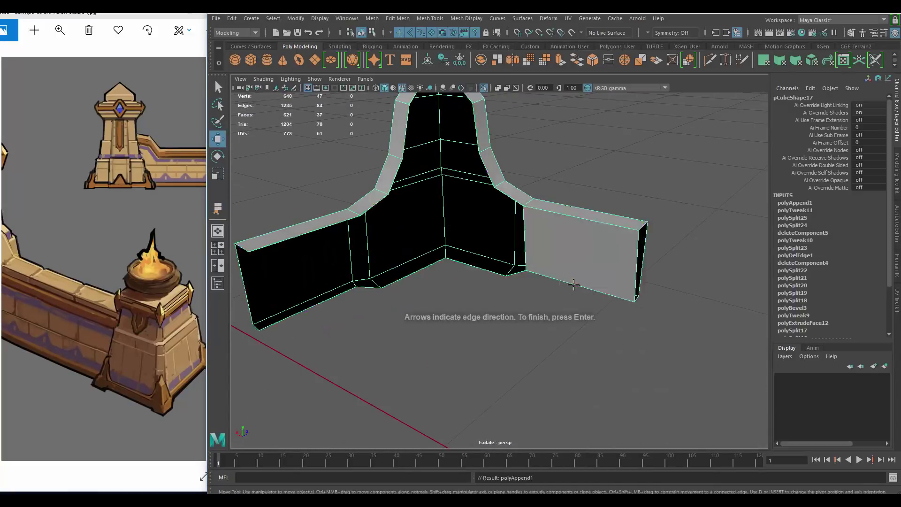
right_click_drag(479, 181, 485, 257, "shift")
left_click_drag(485, 257, 493, 274, "alt")
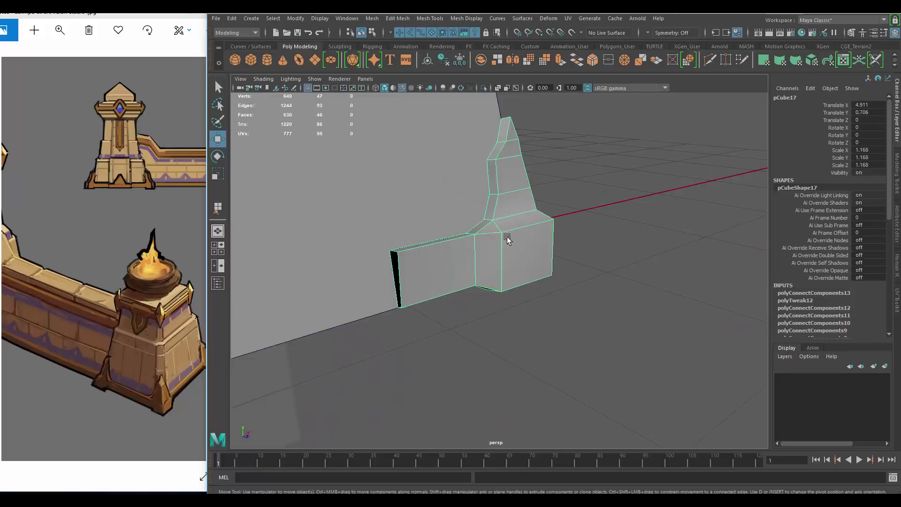
left_click_drag(508, 240, 597, 267, "alt")
middle_click_drag(598, 268, 539, 259, "alt")
Duplicate the corner trim piece and rotate the copy about 87 degrees
key("ctrl+d")
key("e")
left_click_drag(586, 263, 394, 273)
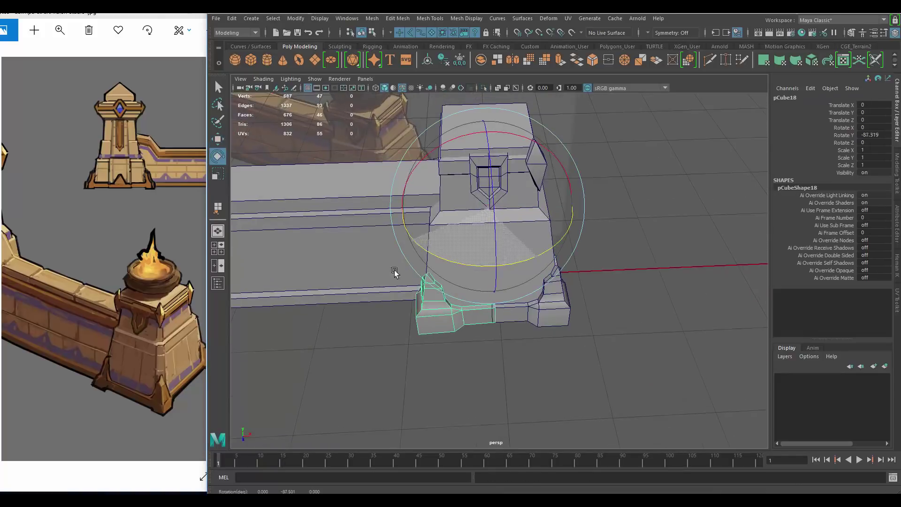
left_click(621, 306)
left_click_drag(620, 307, 522, 289, "alt")
Merge the overlapping corner vertices of the wall piece
left_click(472, 244)
key("w")
left_click_drag(473, 245, 538, 273, "alt")
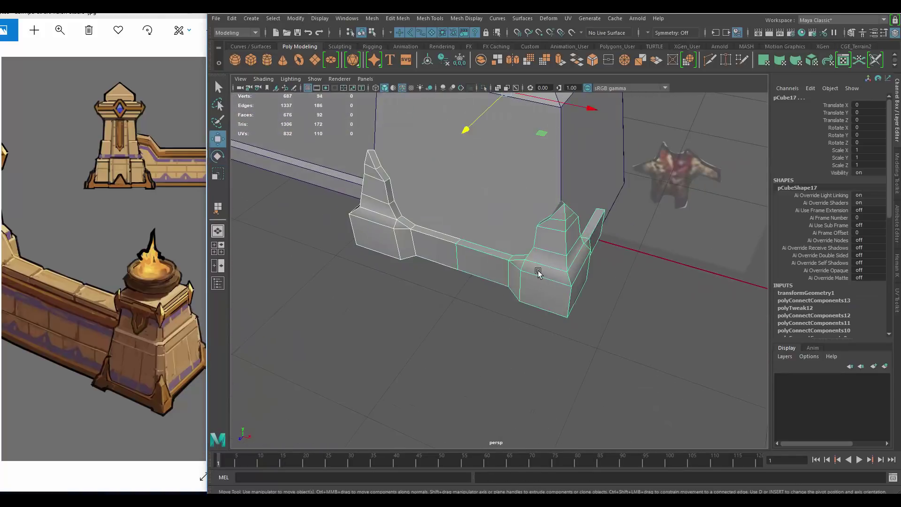
right_click_drag(486, 255, 487, 234, "shift")
mouse_move(487, 233)
left_mouse_down("alt")
mouse_move(633, 254)
mouse_move(563, 226)
mouse_move(583, 250)
left_mouse_up("alt")
left_click(559, 226)
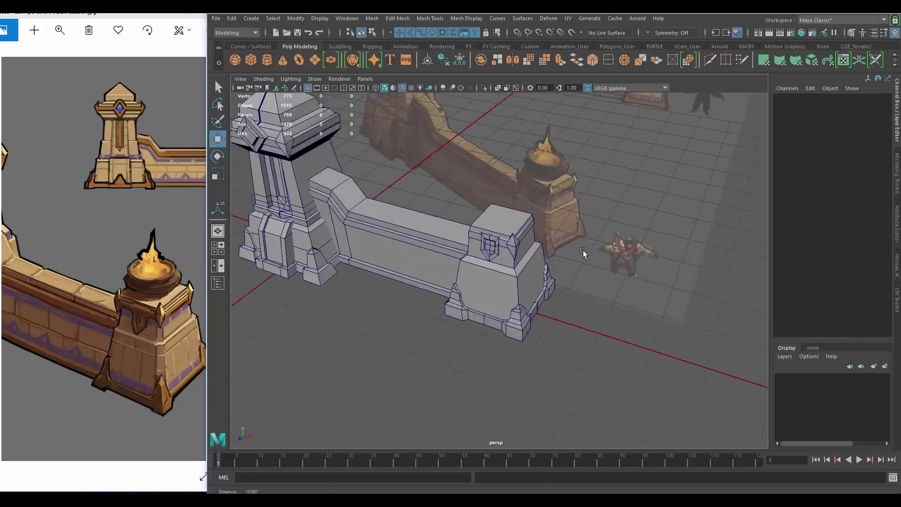
right_click_drag(583, 250, 611, 232, "alt")
Select the fin on the right pillar, viewing it from several angles
left_click(551, 206)
right_click_drag(551, 206, 521, 197, "alt")
left_click_drag(521, 197, 563, 197, "alt")
mouse_move(563, 198)
right_mouse_down("alt")
mouse_move(545, 188)
mouse_move(540, 197)
right_mouse_up("alt")
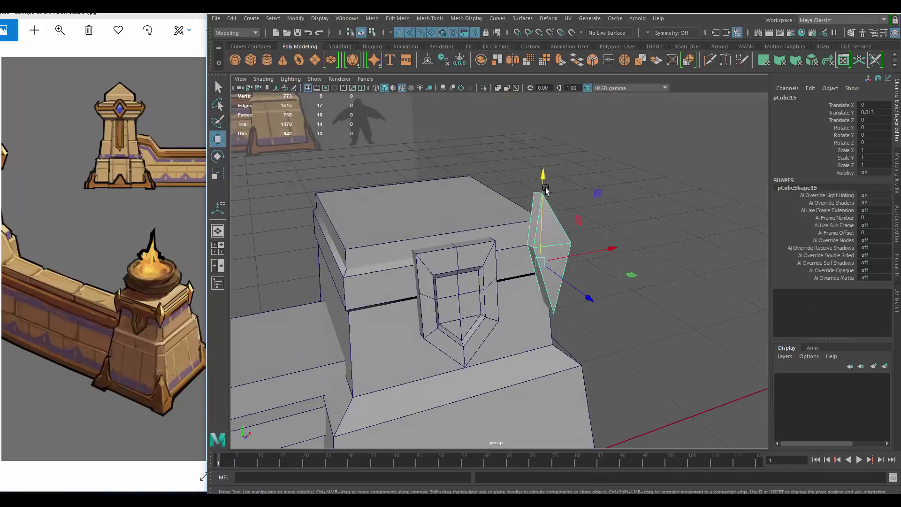
left_click_drag(549, 188, 610, 258, "alt")
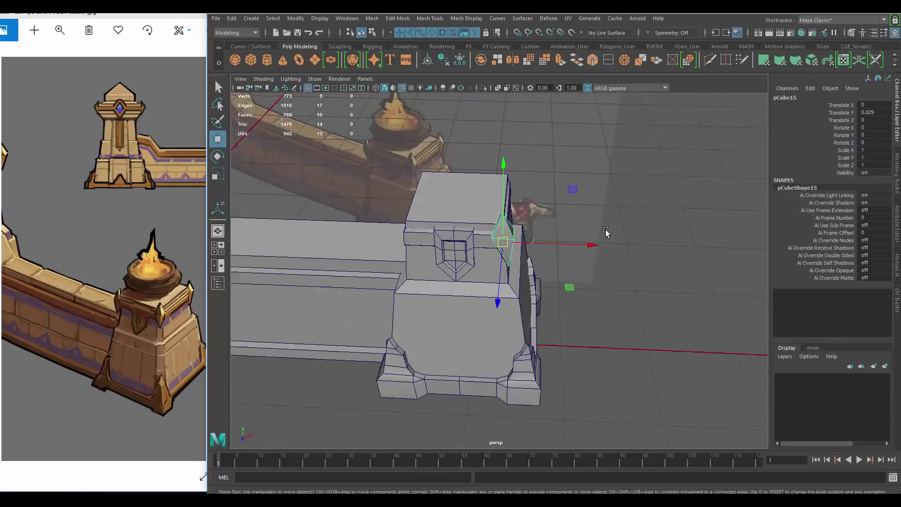
right_click_drag(605, 235, 526, 242, "alt")
Duplicate the pillar fin and place the copy on the pillar's other side
left_click(526, 242)
key("ctrl+d")
left_click_drag(564, 234, 539, 263, "alt")
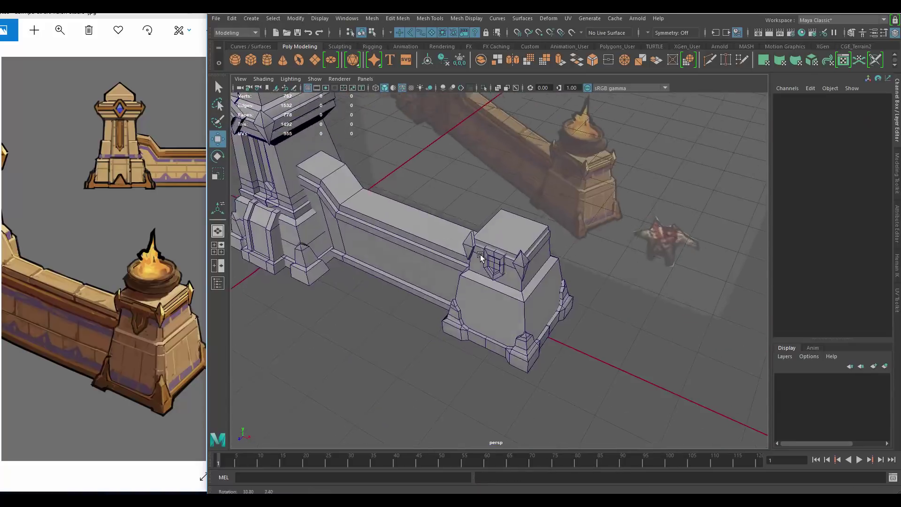
mouse_move(540, 263)
right_mouse_down("alt")
mouse_move(558, 290)
mouse_move(540, 263)
right_mouse_up("alt")
left_click_drag(540, 263, 561, 196, "alt")
scroll(103, 254, "down", 2, "ctrl")
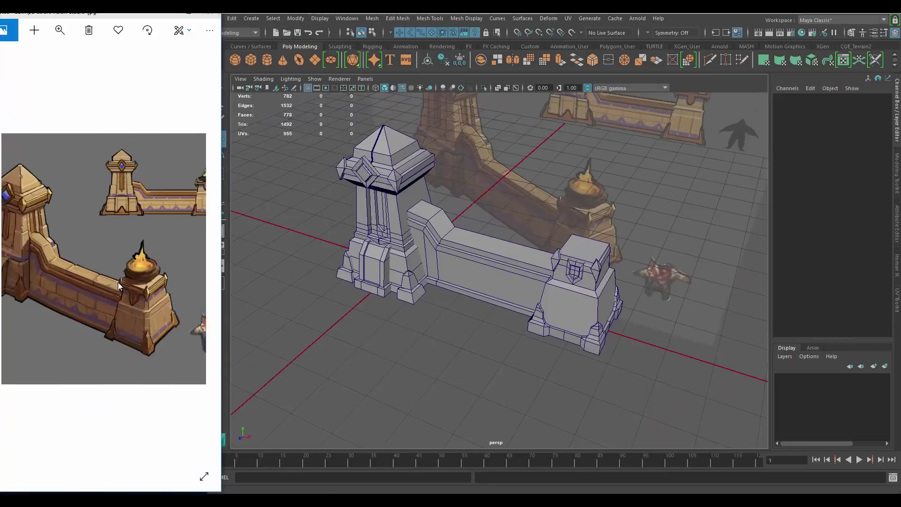
right_click_drag(498, 281, 512, 291, "alt")
Create a polygon cylinder, set its side count and shrink it to fit the pillar top
mouse_move(512, 291)
left_mouse_down("alt")
mouse_move(469, 262)
mouse_move(500, 225)
left_mouse_up("alt")
left_click(266, 60)
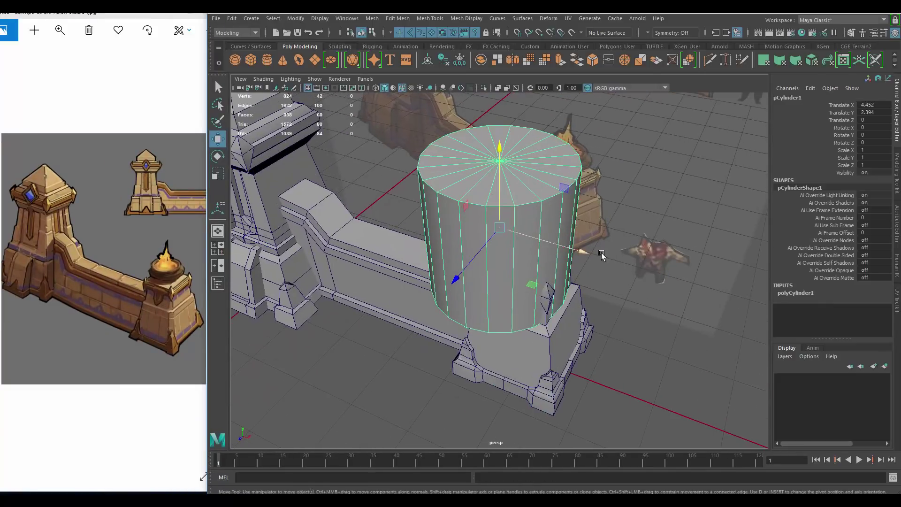
double_click(868, 315)
key("r")
left_click_drag(559, 255, 493, 256)
scroll(523, 210, "up", 2)
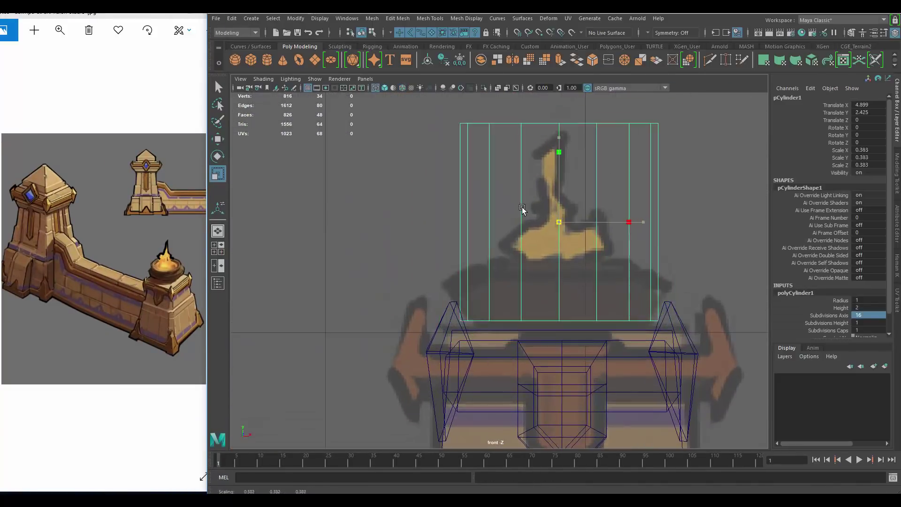
Insert horizontal edge loops around the cylinder to shape a pot profile
left_click_drag(335, 277, 554, 234, "alt")
right_click_drag(555, 234, 555, 190)
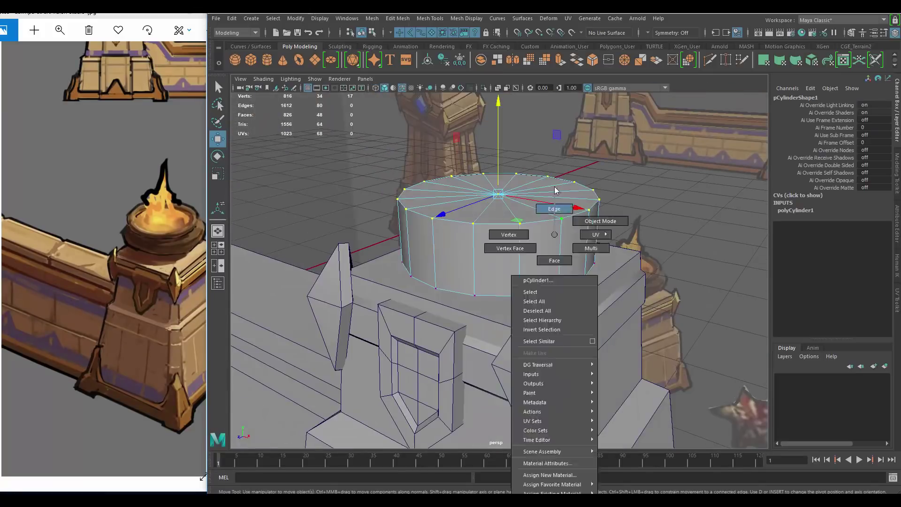
left_click(516, 243, "ctrl")
right_click_drag(516, 243, 525, 260, "alt")
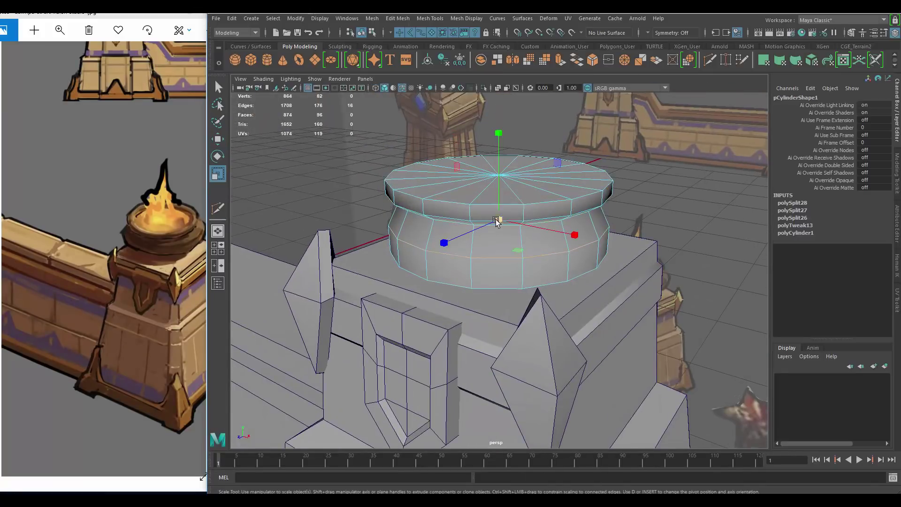
mouse_move(500, 219)
left_mouse_down("alt")
mouse_move(502, 186)
mouse_move(539, 183)
mouse_move(527, 266)
left_mouse_up("alt")
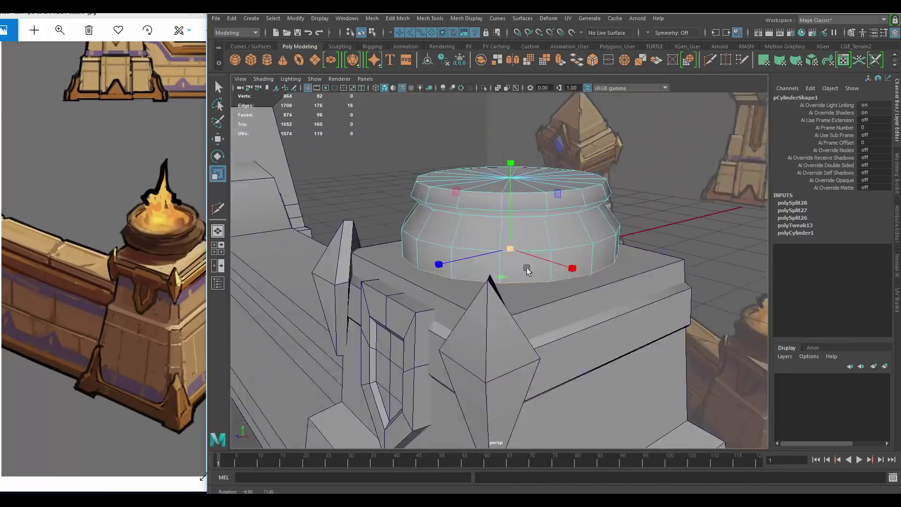
key("ctrl+z")
key("w")
mouse_move(508, 175)
left_mouse_down("alt")
mouse_move(540, 187)
mouse_move(519, 217)
left_mouse_up("alt")
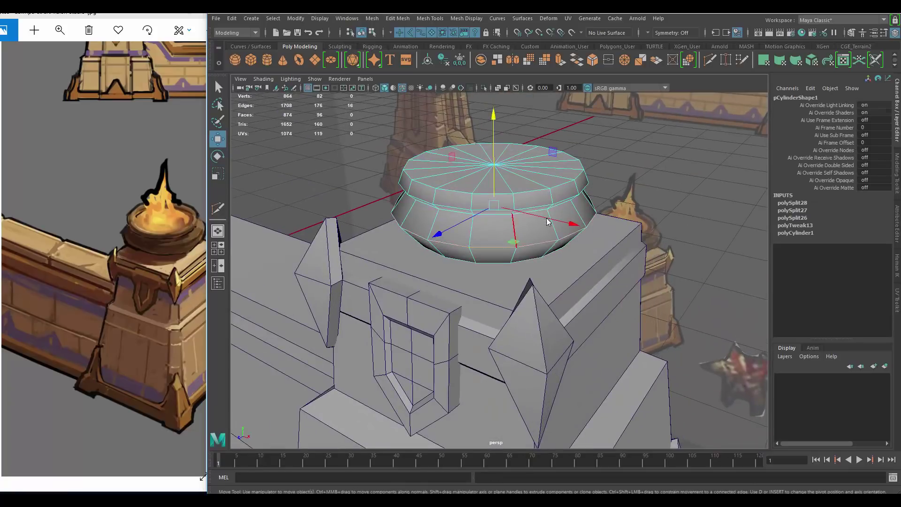
Bevel the cylinder's top rim edge loop
key("ctrl+b")
mouse_move(582, 258)
left_mouse_down("alt")
mouse_move(479, 233)
mouse_move(519, 216)
mouse_move(493, 229)
left_mouse_up("alt")
key("w")
mouse_move(477, 189)
left_mouse_down("alt")
mouse_move(508, 197)
mouse_move(538, 224)
left_mouse_up("alt")
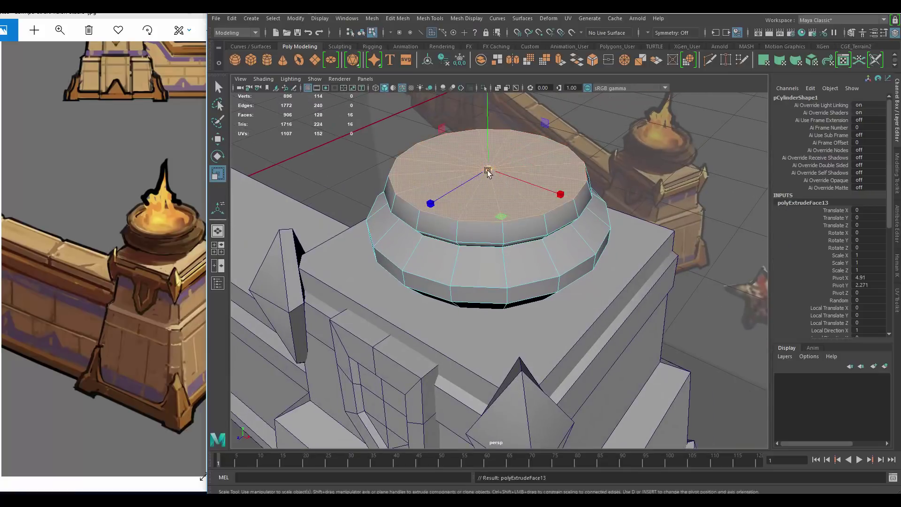
Extrude and inset the top face, then push it down into a bowl
key("ctrl+e")
mouse_move(488, 172)
left_mouse_down("alt")
mouse_move(489, 201)
mouse_move(469, 201)
left_mouse_up("alt")
mouse_move(488, 140)
left_mouse_down()
mouse_move(489, 179)
mouse_move(367, 346)
left_mouse_up()
key("w")
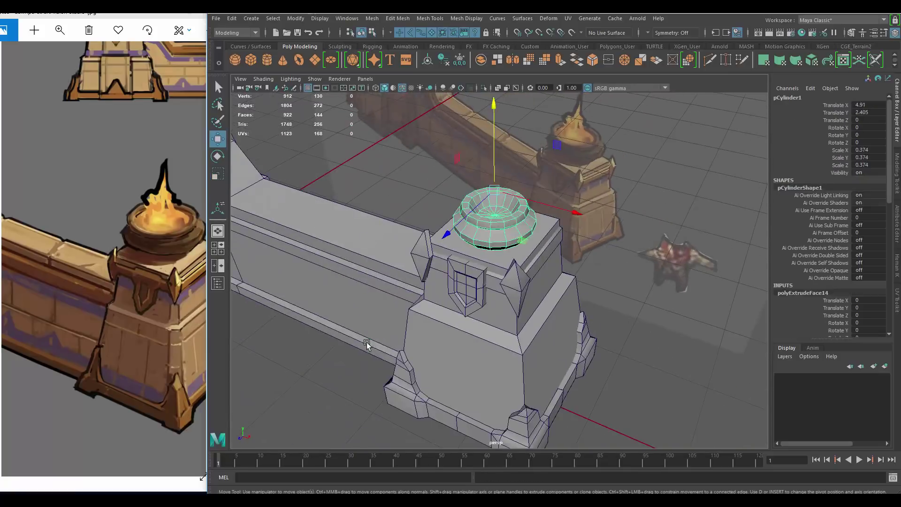
Scale the bowl up to 0.462 and seat it on top of the pillar
key("ctrl+1")
key("r")
key("ctrl+1")
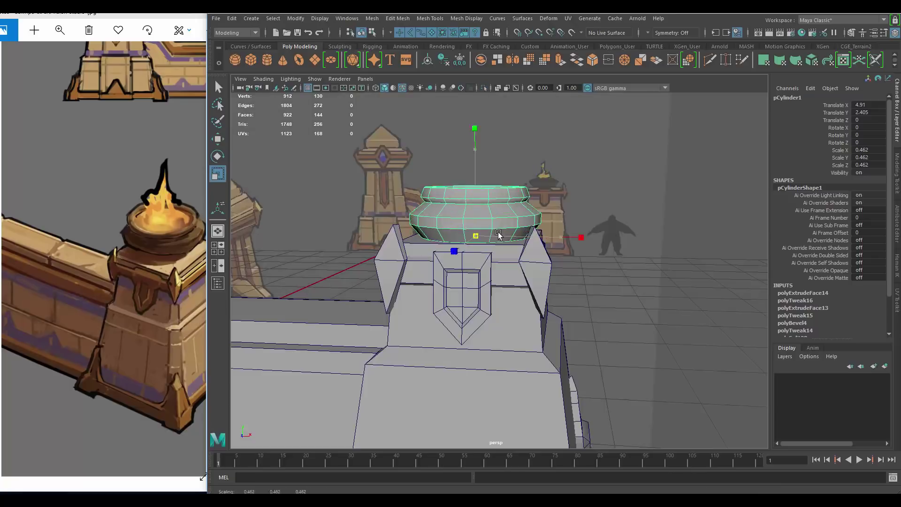
left_click_drag(488, 263, 516, 235, "alt")
right_click_drag(563, 292, 619, 333, "alt")
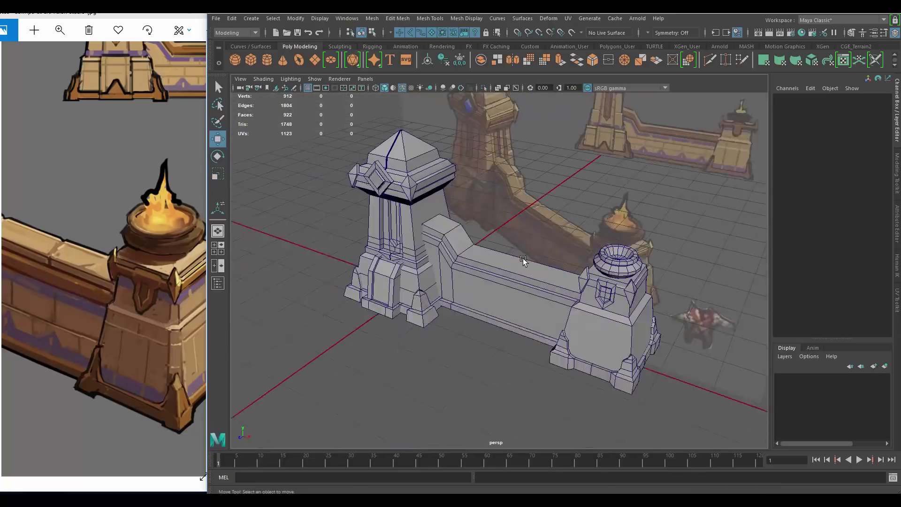
Merge the stray vertices of the spiked trim ring in Vertex mode
right_click_drag(490, 243, 505, 206)
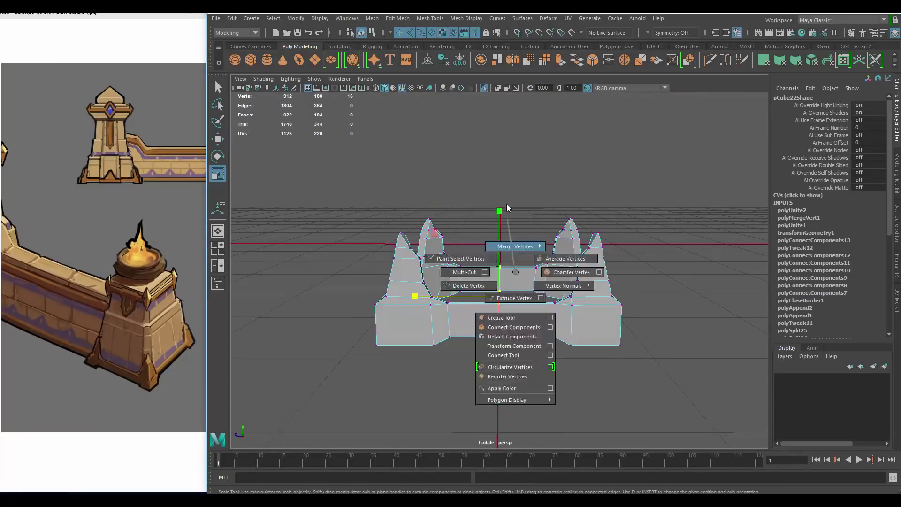
left_click_drag(505, 207, 569, 235, "alt")
left_click_drag(657, 141, 305, 366)
key("q")
Select trim vertices and scale them to tighten the ring's shape
left_click(329, 283, "shift")
key("r")
left_click_drag(329, 283, 379, 278, "alt")
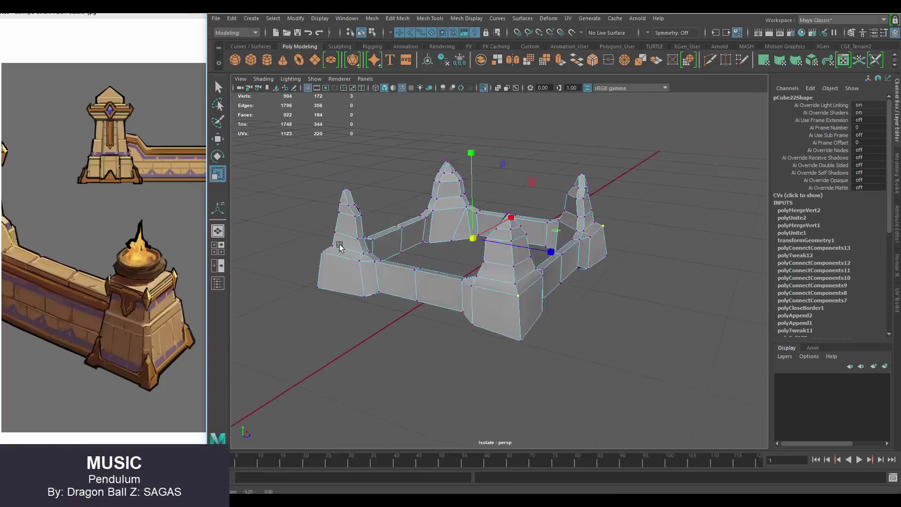
key("ctrl+1")
key("f")
left_click_drag(422, 248, 524, 243, "alt")
mouse_move(456, 250)
left_mouse_down("alt")
mouse_move(641, 260)
mouse_move(517, 262)
left_mouse_up("alt")
Select a face on the pillar base trim and zoom out to review the whole wall
left_click(388, 284)
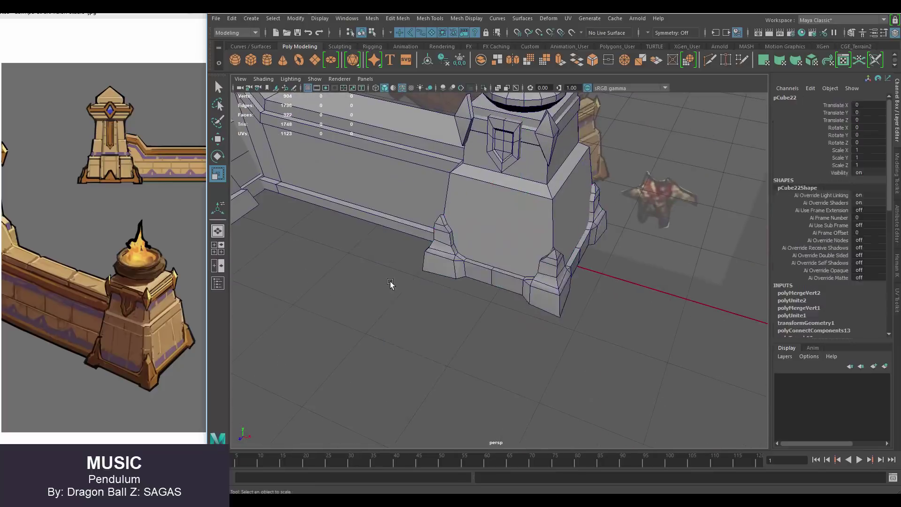
mouse_move(388, 283)
left_mouse_down("alt")
mouse_move(520, 291)
mouse_move(517, 215)
mouse_move(638, 257)
mouse_move(543, 245)
mouse_move(562, 271)
left_mouse_up("alt")
scroll(505, 271, "up", 3)
left_click(506, 271)
key("q")
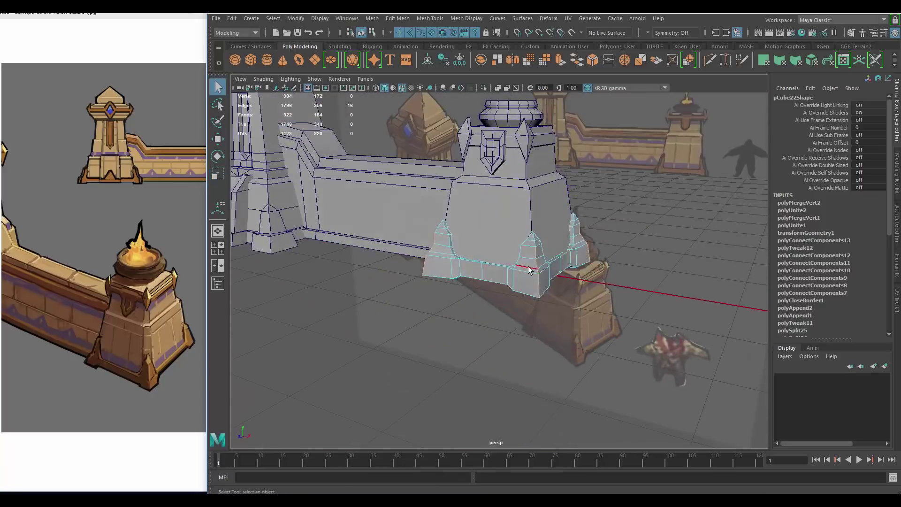
scroll(562, 272, "up", 3)
left_click(578, 187)
key("w")
mouse_move(443, 192)
left_mouse_down("alt")
mouse_move(630, 255)
mouse_move(447, 216)
mouse_move(485, 240)
mouse_move(577, 230)
mouse_move(524, 245)
left_mouse_up("alt")
scroll(630, 256, "down", 5)
scroll(525, 249, "up", 2)
scroll(526, 249, "down", 3)
Select the left tower and frame the view on it
scroll(78, 238, "up", 3)
left_click(426, 221)
key("f")
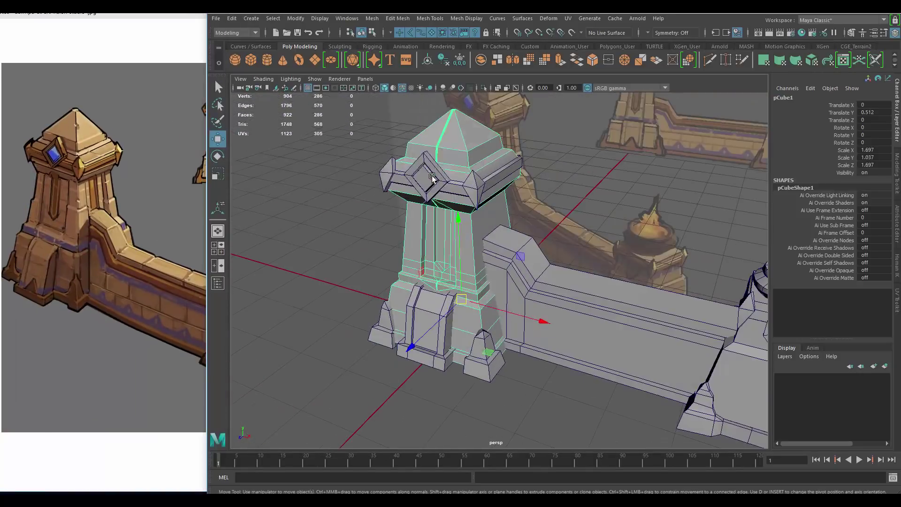
mouse_move(446, 235)
left_mouse_down("alt")
mouse_move(564, 321)
mouse_move(547, 346)
mouse_move(563, 237)
left_mouse_up("alt")
key("e")
scroll(548, 346, "down", 3)
scroll(517, 212, "up", 4)
Tilt and move the pCube4 diamond bracket to sit flush on the tower top
left_click(468, 184)
double_click(217, 156)
left_click_drag(470, 188, 449, 174)
key("w")
scroll(517, 197, "down", 3)
key("ctrl+1")
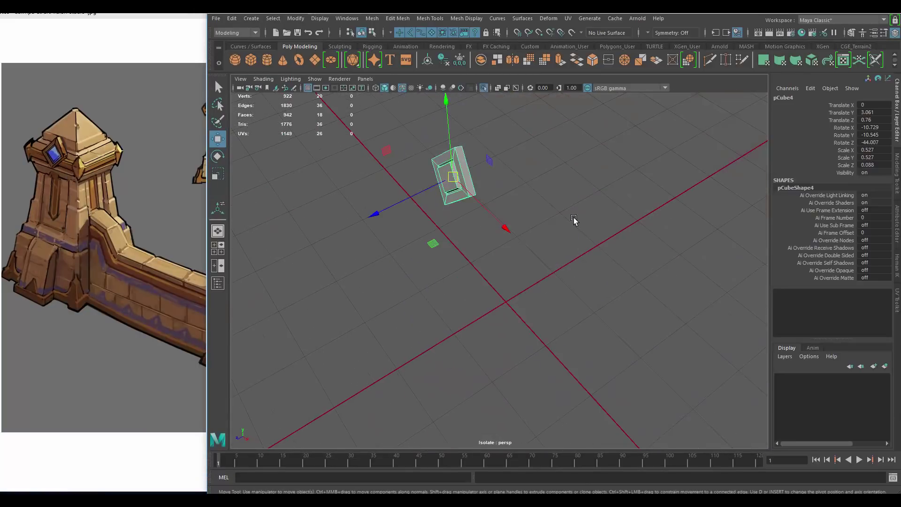
key("ctrl+1")
mouse_move(547, 232)
left_mouse_down("alt")
mouse_move(675, 346)
mouse_move(570, 191)
left_mouse_up("alt")
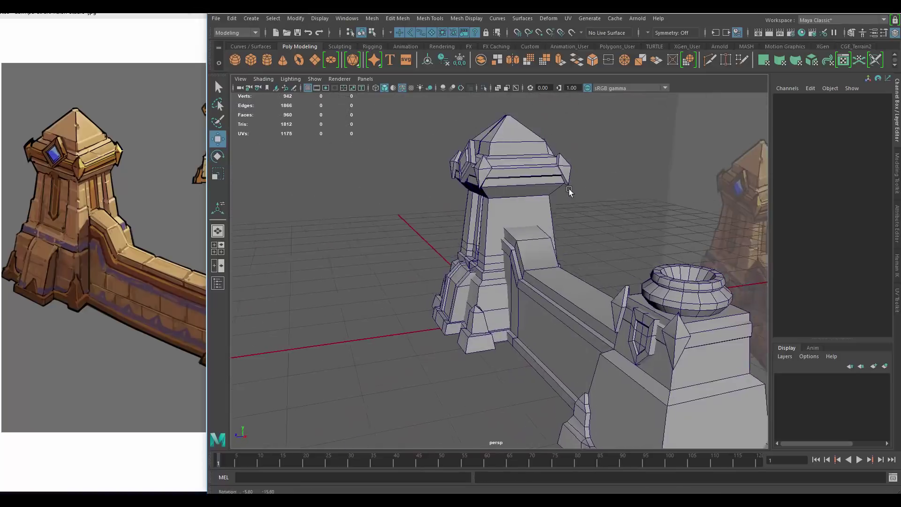
Combine the tower pieces into one mesh with Mesh > Combine
left_click(421, 224)
left_click(437, 259)
scroll(432, 252, "down", 5)
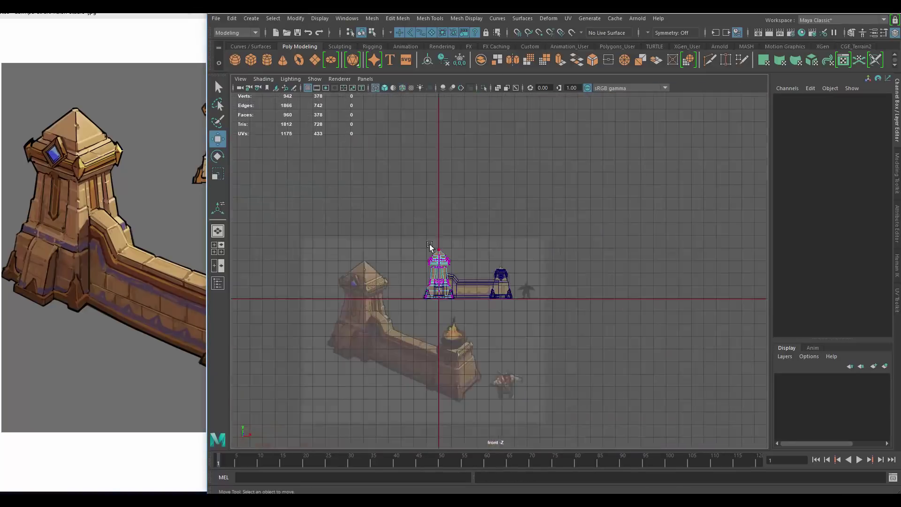
scroll(560, 175, "up", 5)
Clear the component selection and inspect the tower top and wall
key("r")
left_click_drag(560, 175, 481, 212, "alt")
key("w")
left_click_drag(495, 168, 626, 238, "alt")
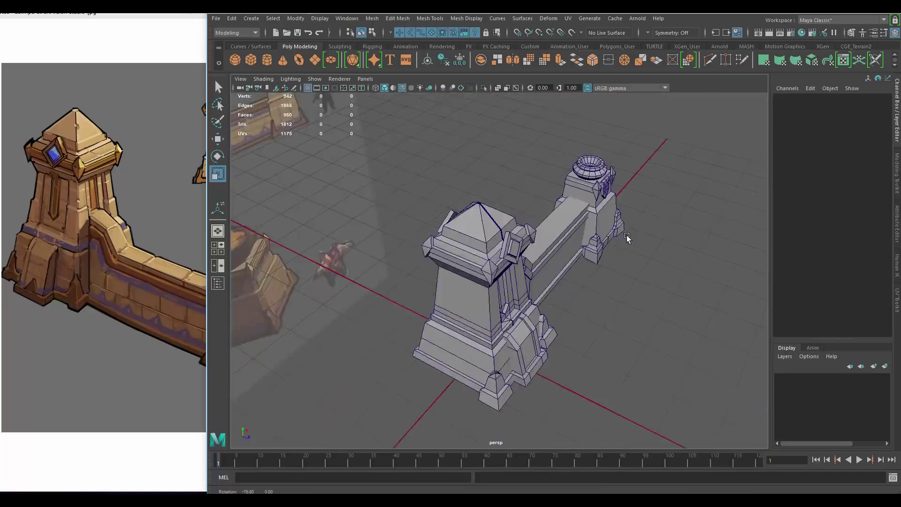
left_click(402, 221)
left_click_drag(403, 221, 700, 350, "alt")
Fill the open hole in the pCube26 wall-ring mesh with Mesh > Fill Hole
scroll(477, 279, "up", 5)
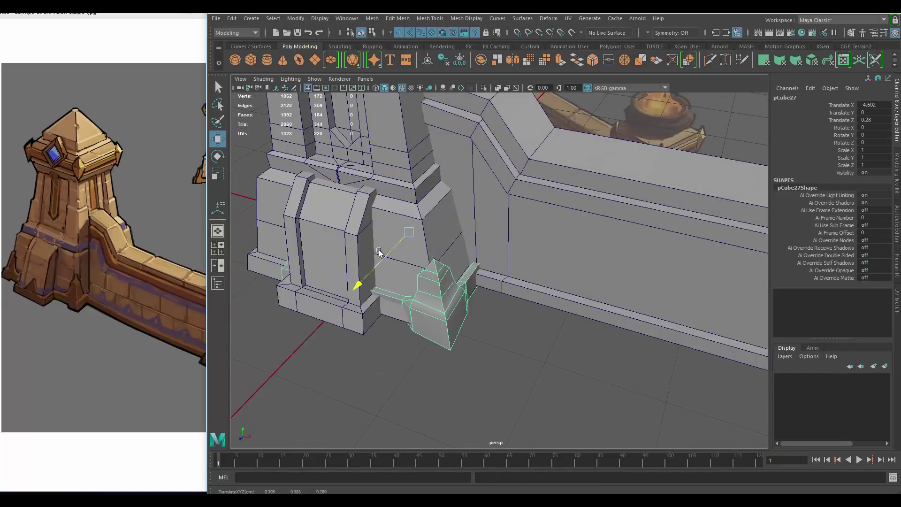
left_click_drag(477, 278, 497, 271, "alt")
left_click(497, 272)
key("ctrl+1")
key("f")
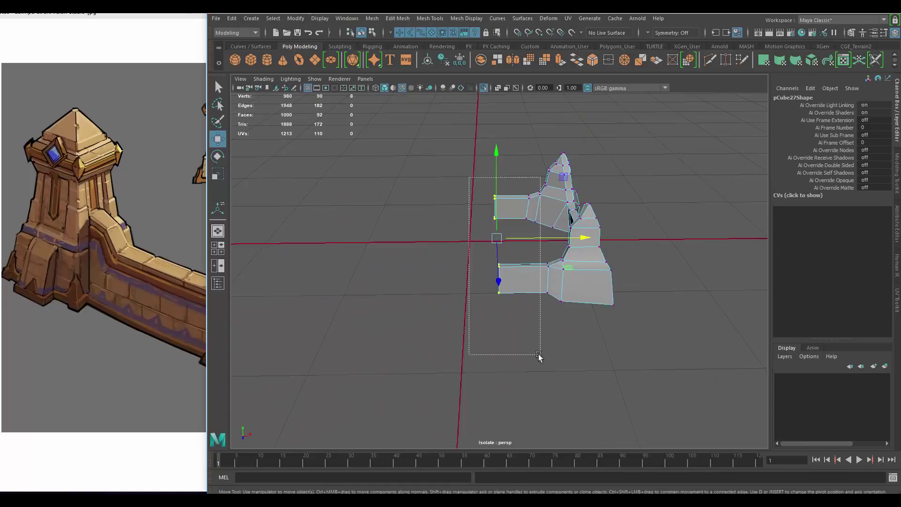
key("ctrl+1")
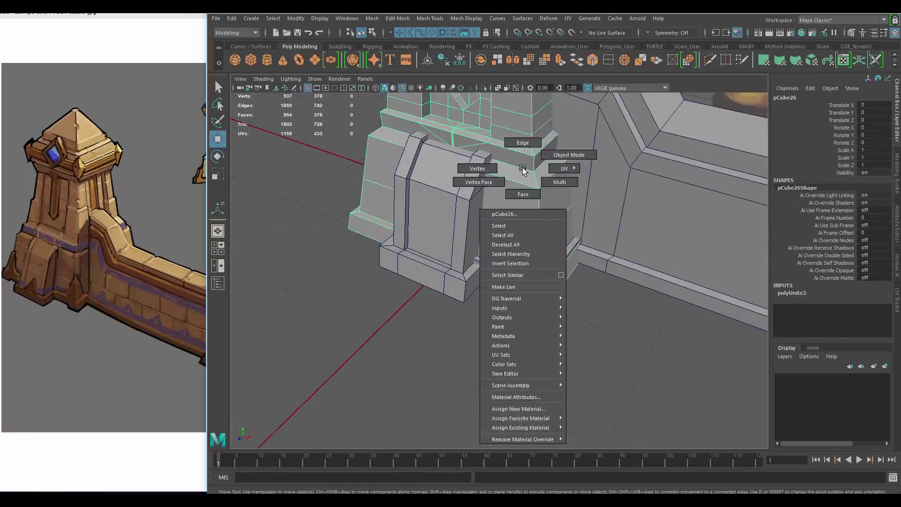
right_click_drag(523, 172, 512, 225)
mouse_move(413, 347)
left_mouse_down("alt")
mouse_move(399, 172)
mouse_move(329, 244)
left_mouse_up("alt")
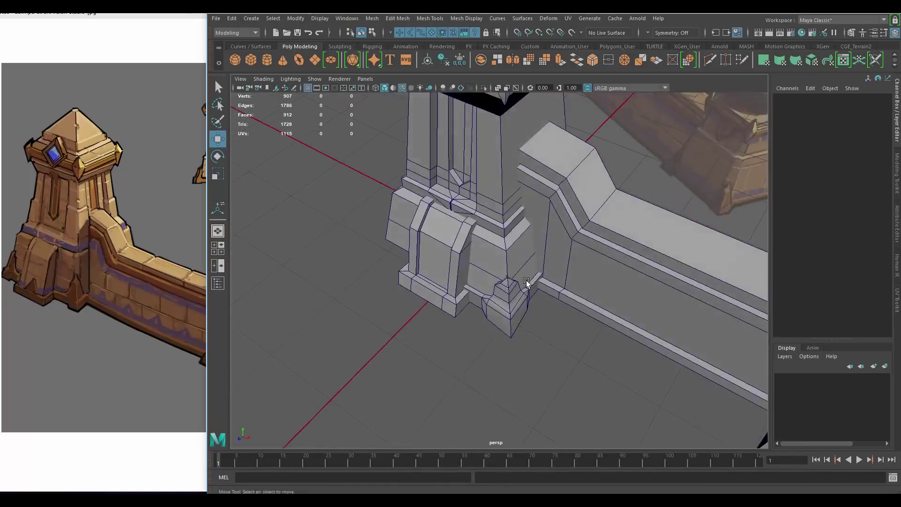
scroll(61, 303, "down", 3)
Adjust the pCube27 base fin, then combine the wall halves and merge seam vertices
left_click_drag(470, 234, 533, 271, "alt")
left_click(533, 272)
right_click_drag(533, 271, 543, 263)
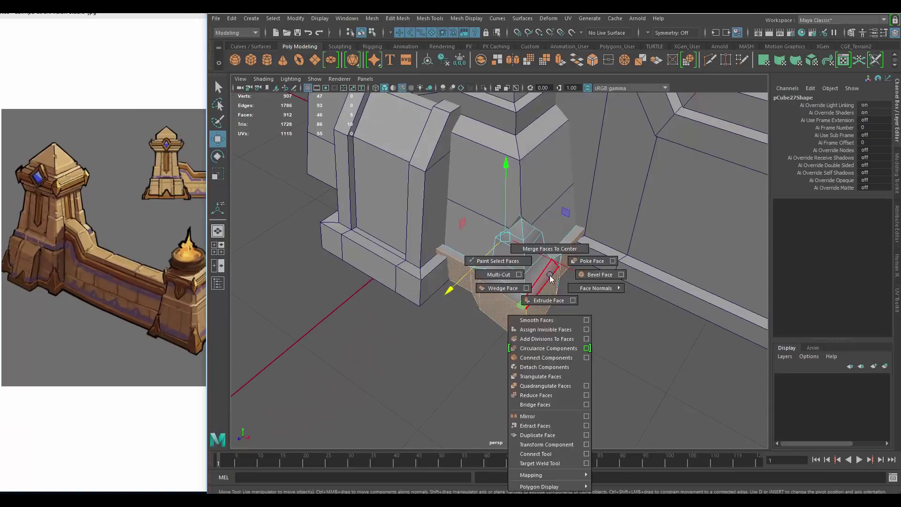
mouse_move(452, 346)
left_mouse_down("alt")
mouse_move(574, 287)
mouse_move(500, 280)
left_mouse_up("alt")
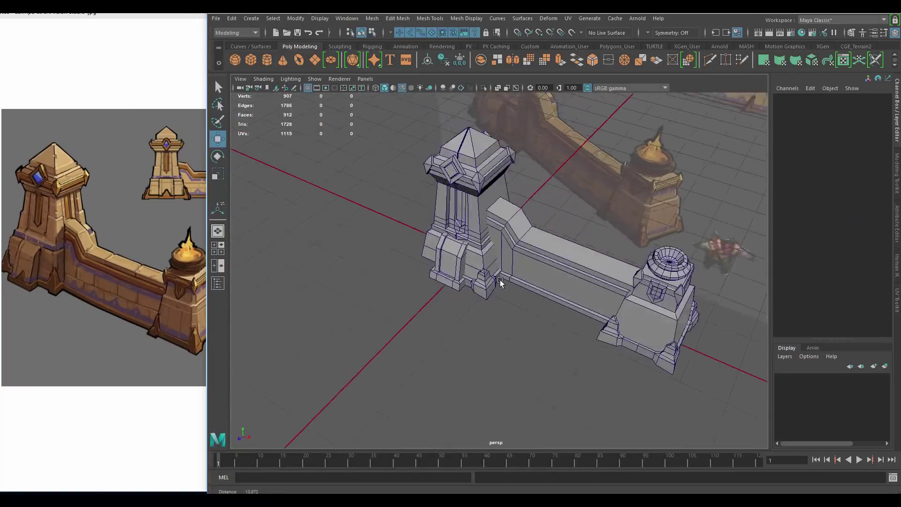
left_click(610, 303)
key("ctrl+1")
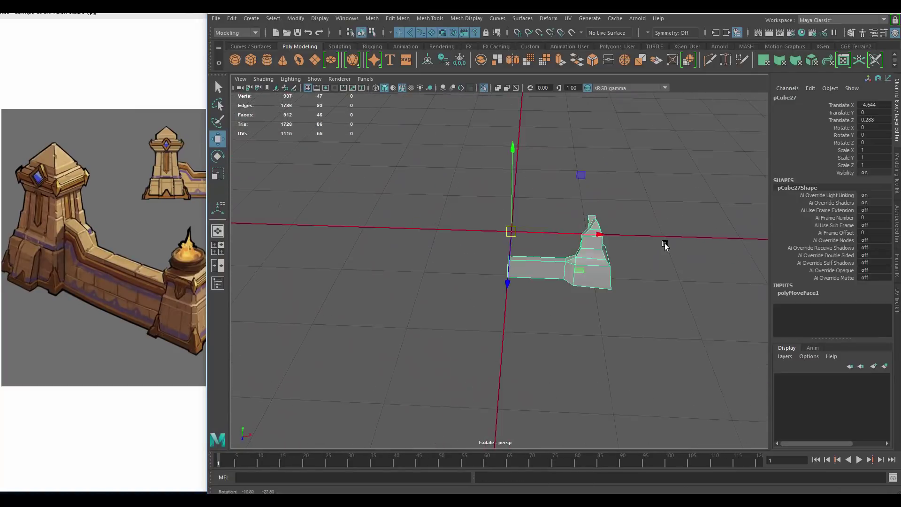
mouse_move(451, 316)
right_mouse_down("shift")
mouse_move(592, 306)
mouse_move(531, 198)
right_mouse_up("shift")
left_click_drag(532, 198, 522, 240, "alt")
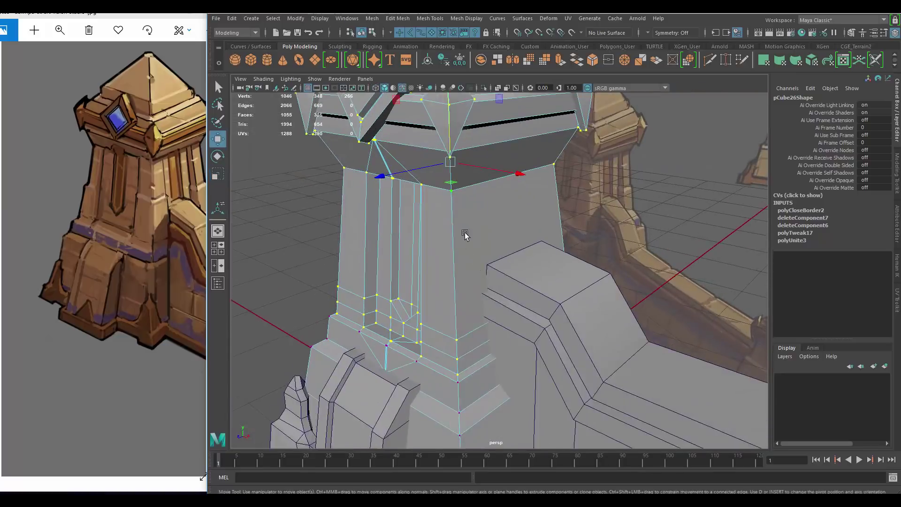
Check the wall in the reference image and view the pillar from higher
mouse_move(465, 235)
left_mouse_down("alt")
mouse_move(516, 279)
mouse_move(519, 308)
left_mouse_up("alt")
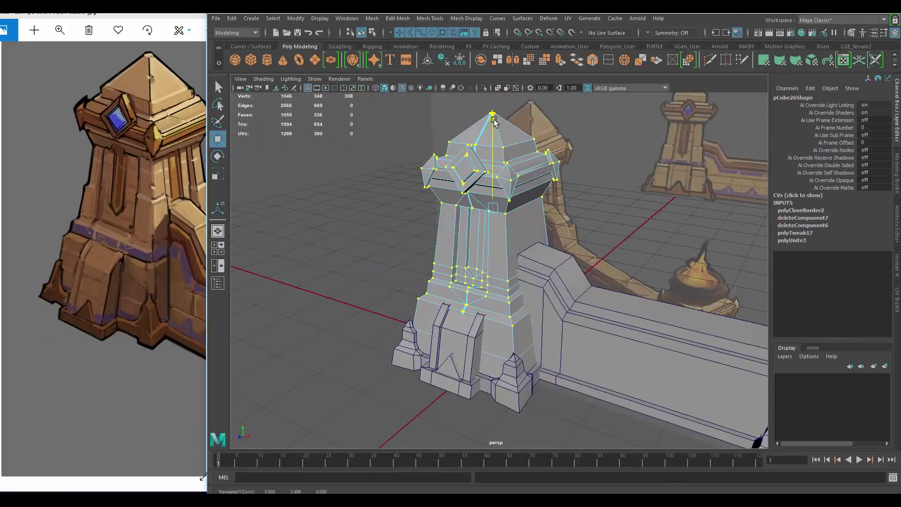
left_click_drag(162, 263, 105, 261)
left_click(496, 178)
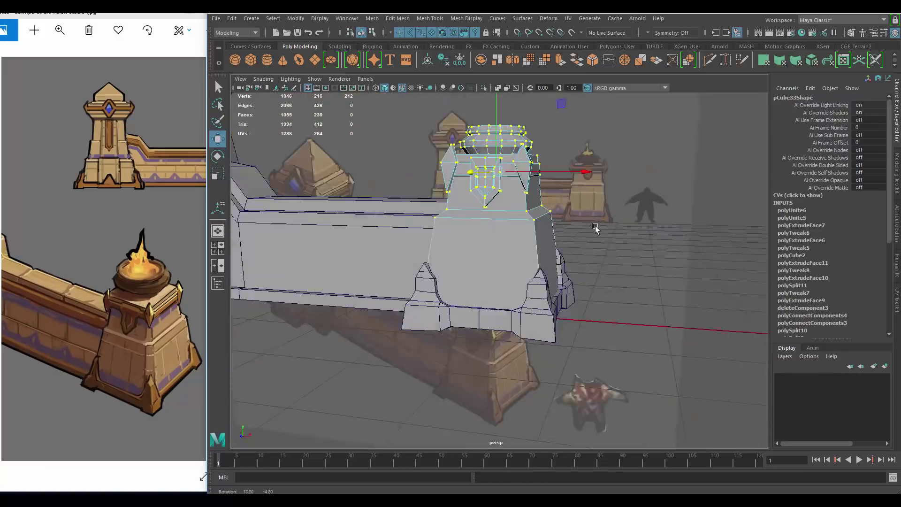
mouse_move(376, 188)
left_mouse_down("alt")
mouse_move(495, 180)
mouse_move(593, 189)
left_mouse_up("alt")
Scale the pillar block's top vertices, then separate the tower pillar mesh
mouse_move(288, 171)
left_mouse_down()
mouse_move(477, 282)
mouse_move(527, 202)
mouse_move(539, 299)
mouse_move(463, 218)
mouse_move(548, 262)
mouse_move(545, 209)
left_mouse_up()
key("r")
key("w")
left_click(527, 203)
left_click(546, 208)
right_click_drag(546, 209, 516, 190, "shift")
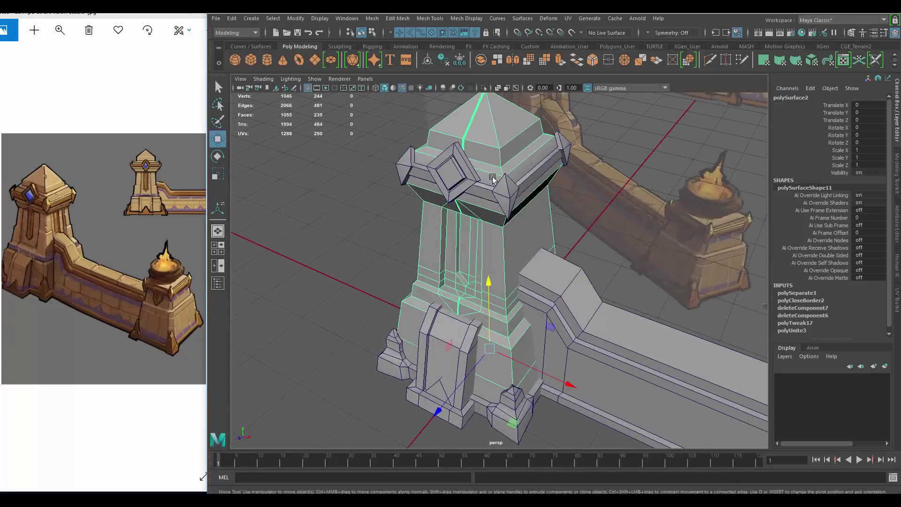
Isolate the pillar, delete one half and remove its seam edge loop
key("ctrl+1")
key("f")
key("Delete")
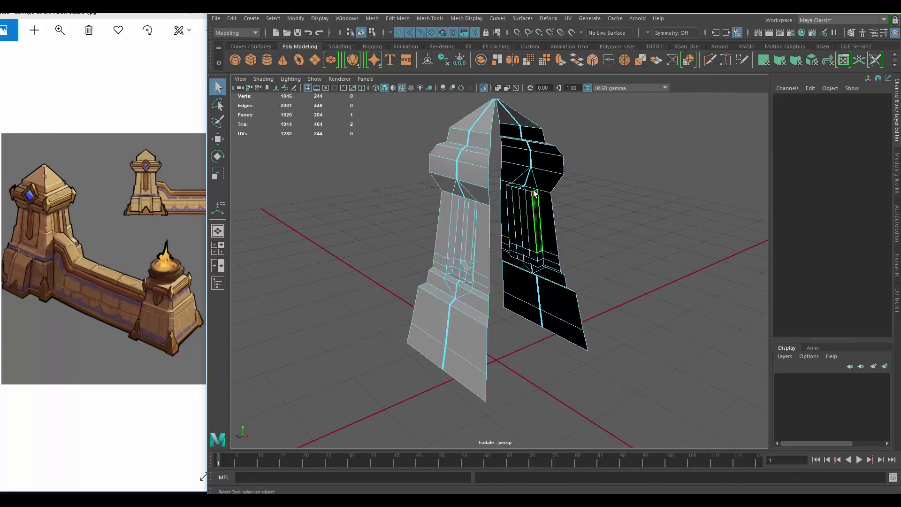
left_click_drag(531, 191, 511, 170, "alt")
key("q")
left_click(511, 170)
right_click_drag(511, 170, 571, 156, "alt")
key("F10")
double_click(572, 156)
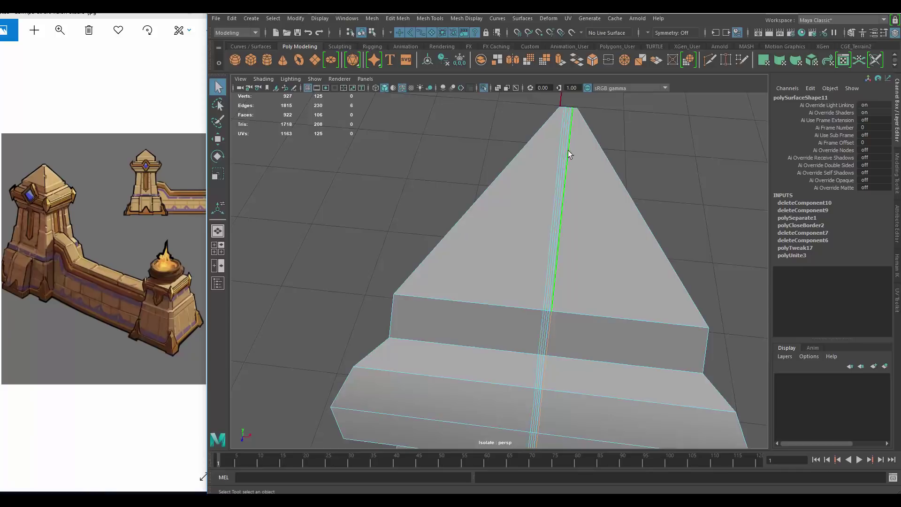
key("ctrl+Delete")
Delete the extra edges on the pillar's base
mouse_move(606, 241)
left_mouse_down("alt")
mouse_move(548, 223)
mouse_move(536, 171)
left_mouse_up("alt")
mouse_move(535, 171)
right_mouse_down("alt")
mouse_move(540, 242)
mouse_move(533, 227)
right_mouse_up("alt")
right_click_drag(629, 207, 623, 236, "shift")
key("F8")
key("w")
left_click_drag(603, 245, 529, 266, "alt")
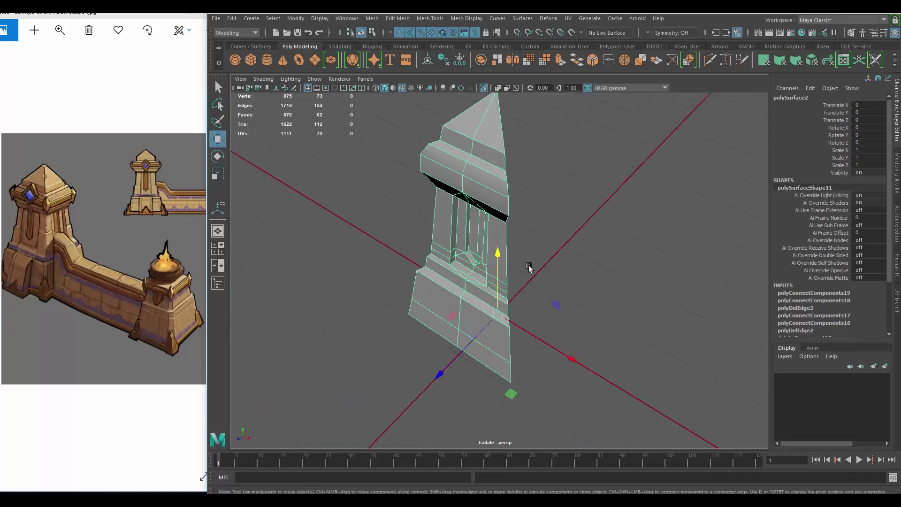
Merge the overlapping vertices along the mirrored pillar's centre seam
left_click_drag(590, 405, 522, 253, "alt")
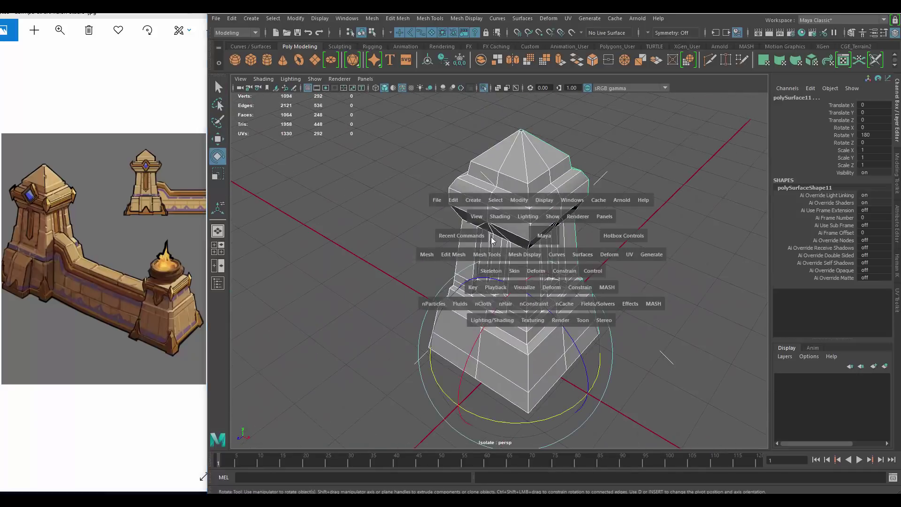
key("w")
mouse_move(521, 254)
right_mouse_down()
mouse_move(519, 228)
mouse_move(536, 225)
right_mouse_up()
key("q")
left_click_drag(509, 190, 512, 221, "alt")
key("w")
right_click_drag(511, 221, 525, 260, "shift")
left_click_drag(525, 260, 483, 195, "alt")
scroll(521, 185, "up", 5)
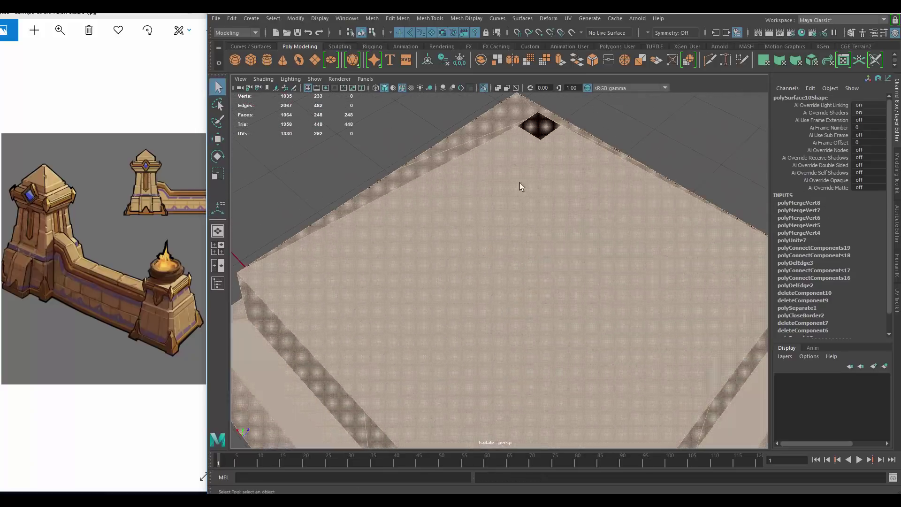
key("q")
Multi-Cut a line across the pillar's bottom face
left_click(563, 151)
scroll(562, 267, "down", 5)
mouse_move(561, 267)
left_mouse_down("alt")
mouse_move(546, 245)
mouse_move(565, 224)
left_mouse_up("alt")
left_click(574, 171)
left_click(468, 255)
Exit Isolate Select, frame the whole wall and select the wall block
key("q")
left_click_drag(454, 257, 571, 198, "alt")
right_click_drag(571, 199, 586, 253)
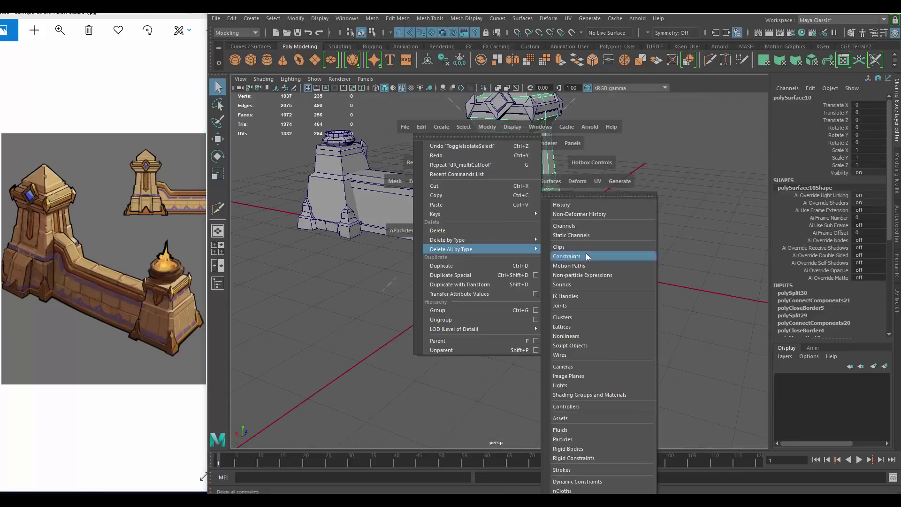
mouse_move(586, 252)
left_mouse_down("alt")
mouse_move(432, 104)
mouse_move(437, 227)
left_mouse_up("alt")
left_click(437, 227)
scroll(499, 241, "up", 3)
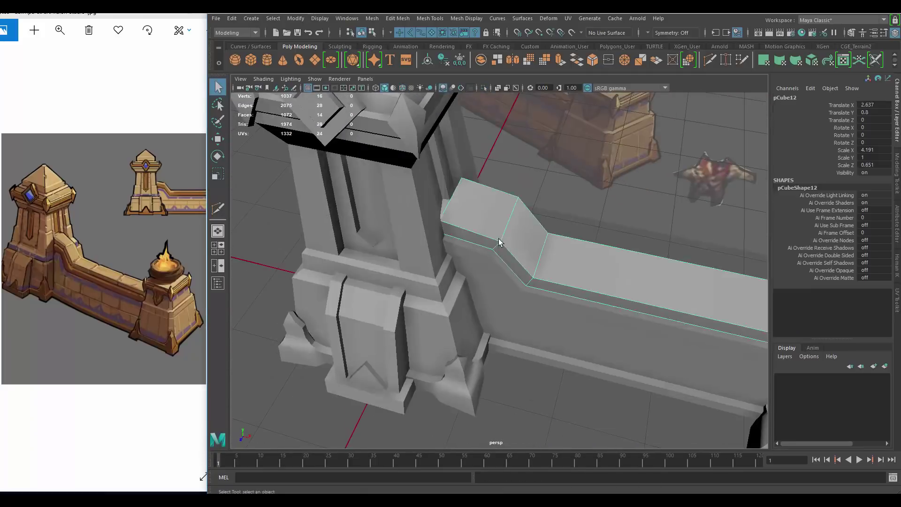
key("w")
right_click(486, 205)
mouse_move(486, 205)
left_mouse_down("alt")
mouse_move(554, 223)
mouse_move(535, 234)
left_mouse_up("alt")
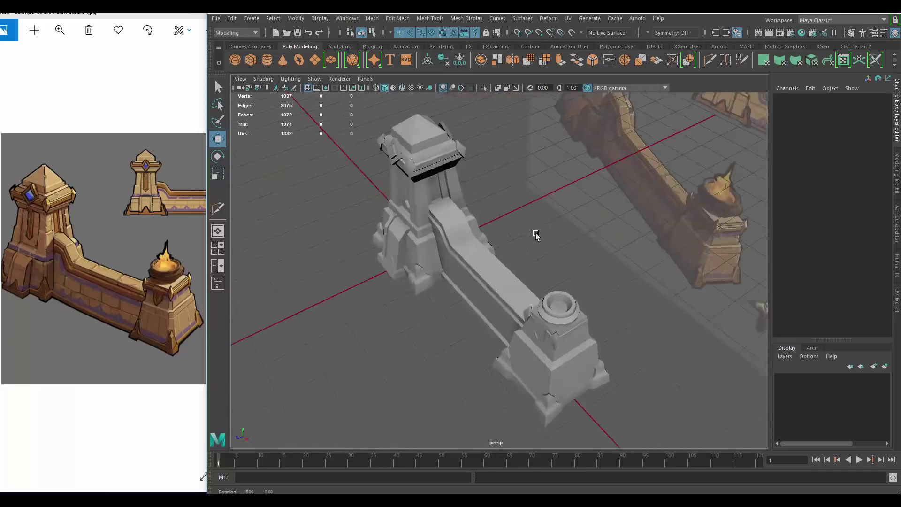
scroll(536, 234, "up", 3)
Scale the pillar top piece's apex vertices, then deselect everything
left_click(455, 160)
mouse_move(520, 186)
left_mouse_down("alt")
mouse_move(454, 159)
mouse_move(463, 162)
left_mouse_up("alt")
key("F9")
key("r")
mouse_move(463, 162)
left_mouse_down("alt")
mouse_move(522, 176)
mouse_move(500, 202)
left_mouse_up("alt")
scroll(504, 188, "down", 5)
left_click(503, 197)
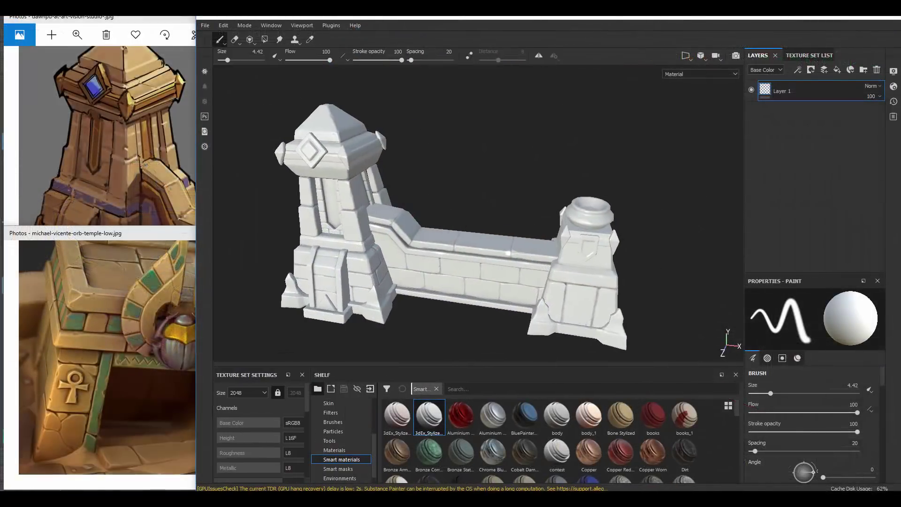
Apply the stylized smart material and duplicate its Base_Color layer with a sampled tan
left_click_drag(396, 416, 402, 189)
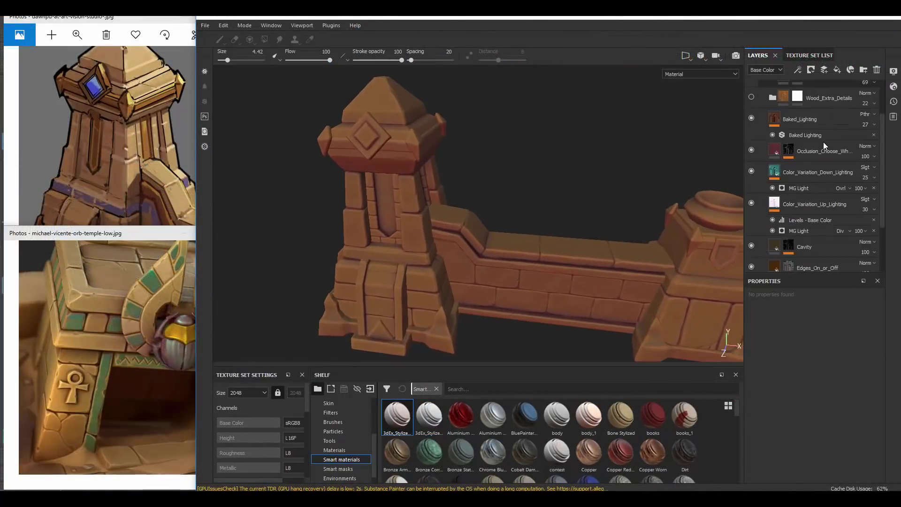
scroll(824, 142, "down", 3)
left_click(805, 238)
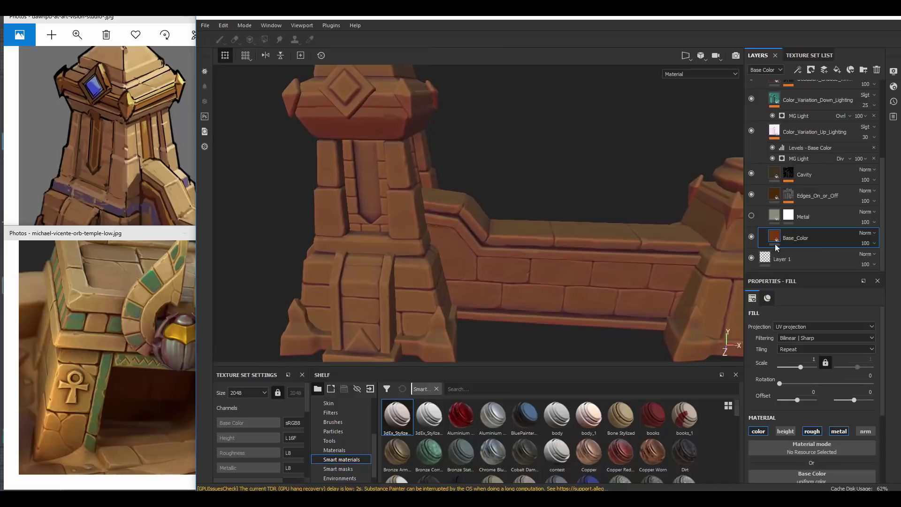
key("ctrl+d")
left_click(815, 398)
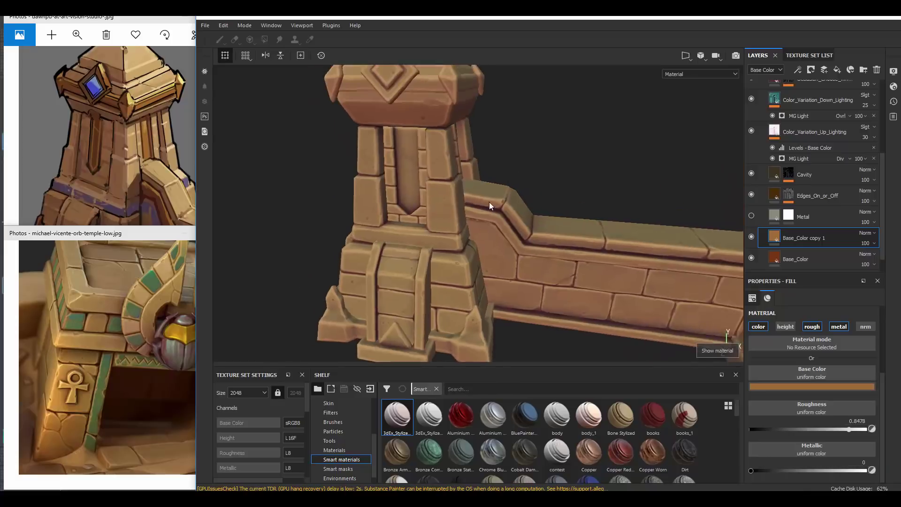
Turn on the Edges_On_or_Off layer and brighten its edge colour
left_click(763, 197)
left_click(752, 195)
left_click(812, 427)
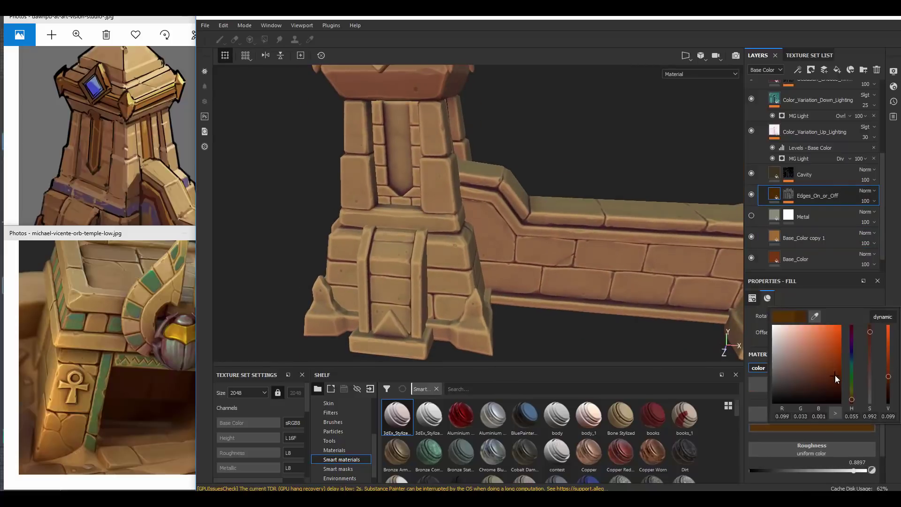
left_click_drag(813, 379, 829, 370)
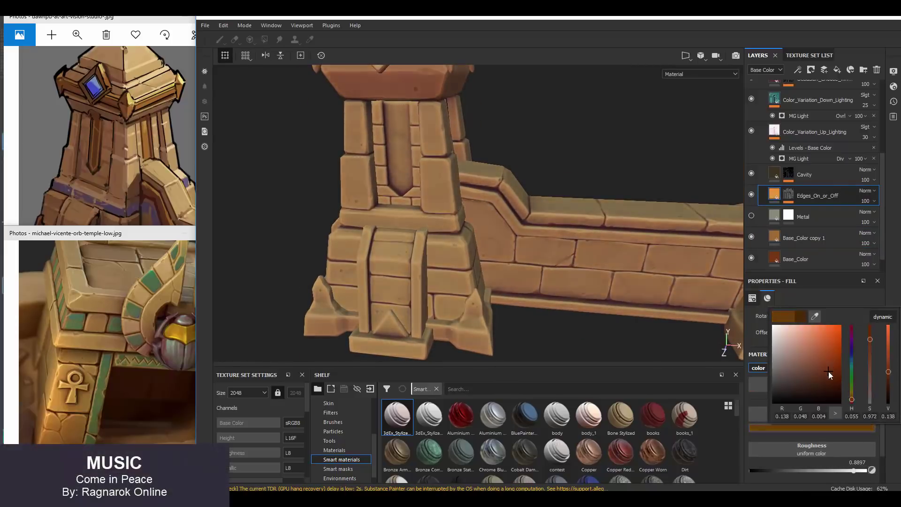
left_click_drag(548, 258, 657, 281, "alt")
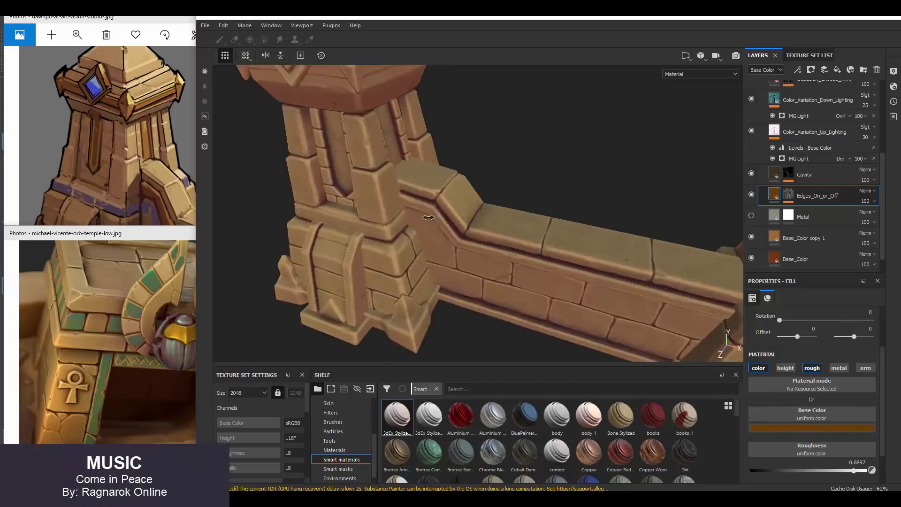
left_click(808, 429)
Make the Base_Color copy 1 layer more matte, roughness around 0.45
left_click(804, 238)
left_click(801, 428)
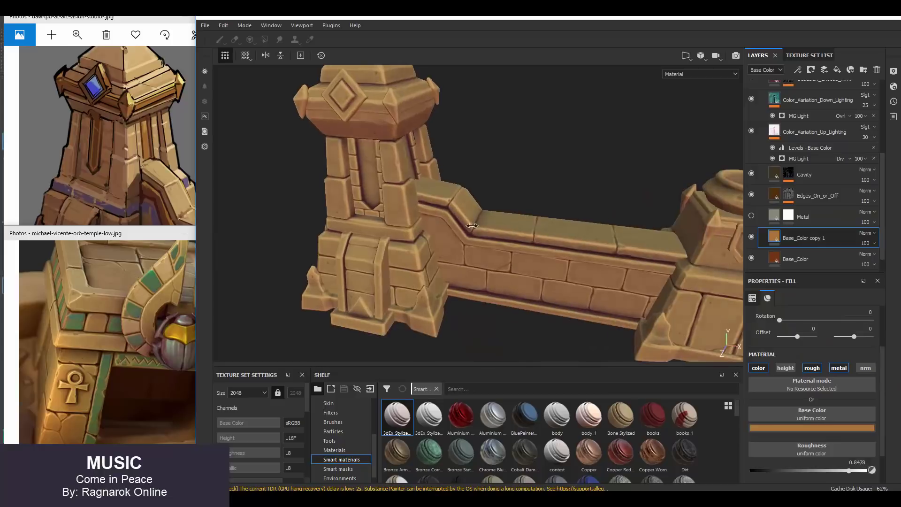
left_click_drag(473, 225, 780, 239, "alt")
left_click_drag(776, 429, 847, 429)
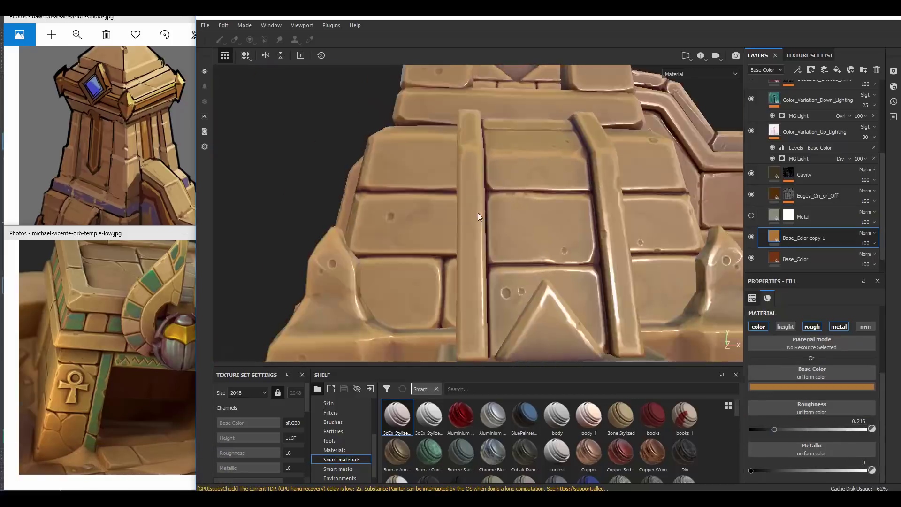
mouse_move(778, 464)
left_mouse_down()
mouse_move(828, 467)
mouse_move(802, 471)
left_mouse_up()
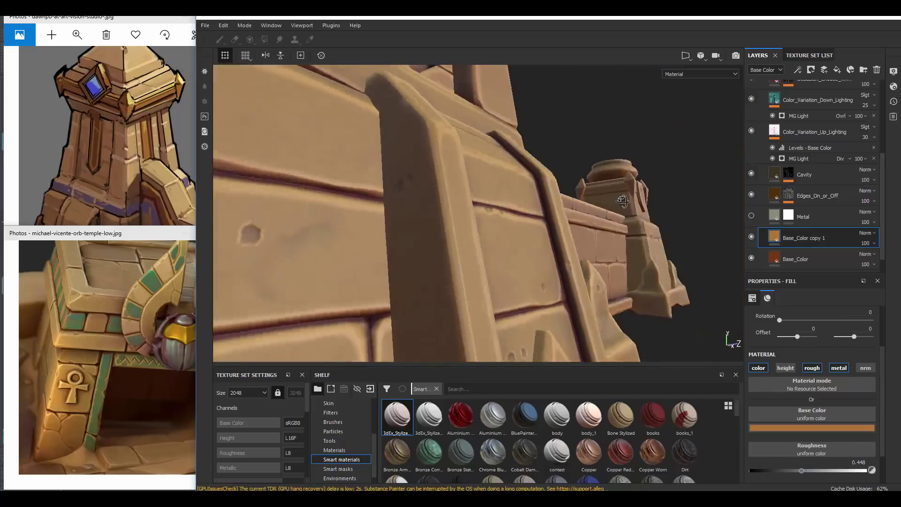
mouse_move(517, 212)
left_mouse_down("alt")
mouse_move(459, 221)
mouse_move(469, 186)
left_mouse_up("alt")
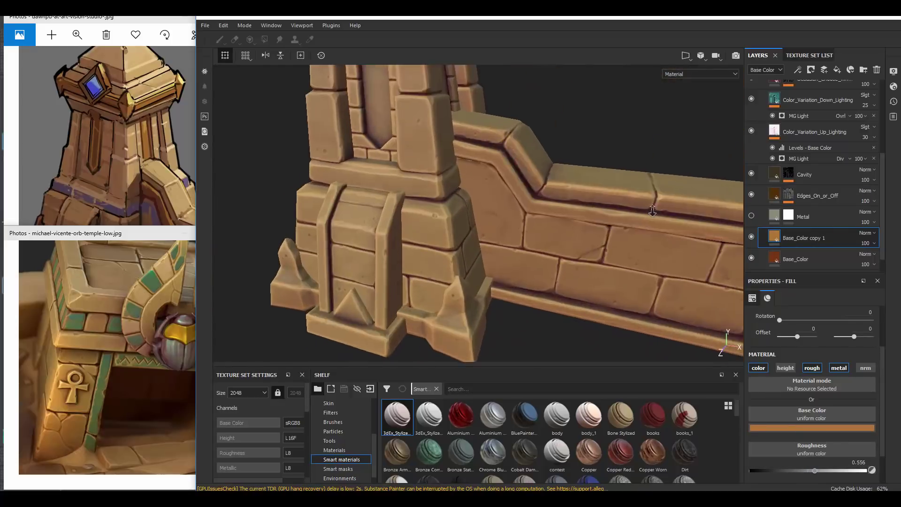
Raise the edge mask generator's Global Balance to about 0.3, checking the curvature map
right_click_drag(465, 188, 521, 214, "alt")
key("b")
left_click_drag(452, 225, 507, 221, "alt")
key("m")
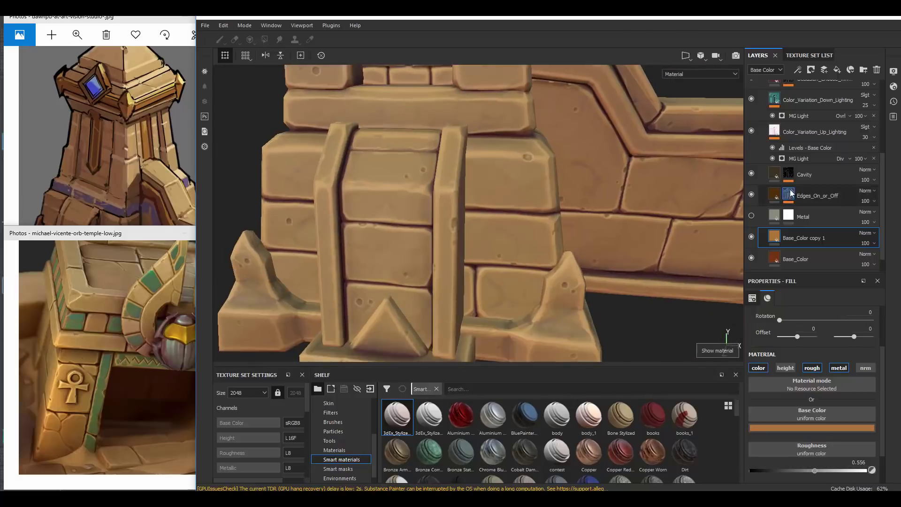
left_click(807, 222)
left_click_drag(817, 393, 793, 392)
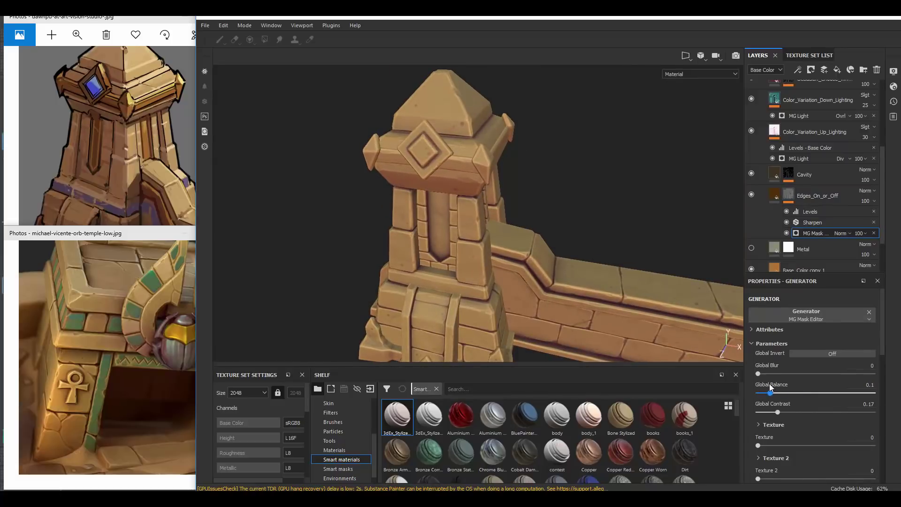
left_click_drag(493, 225, 539, 250, "alt")
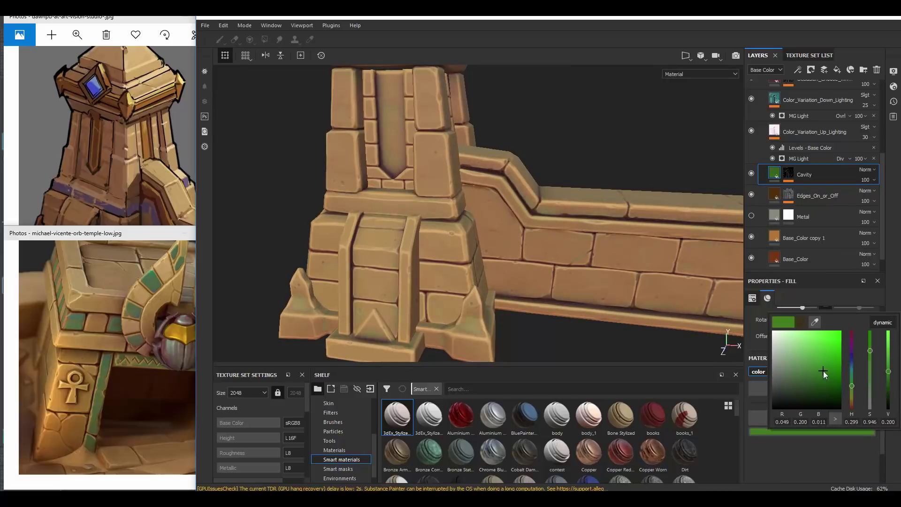
Adjust the lighting layer's pink colour while previewing base colour only
left_click_drag(475, 227, 448, 168, "alt")
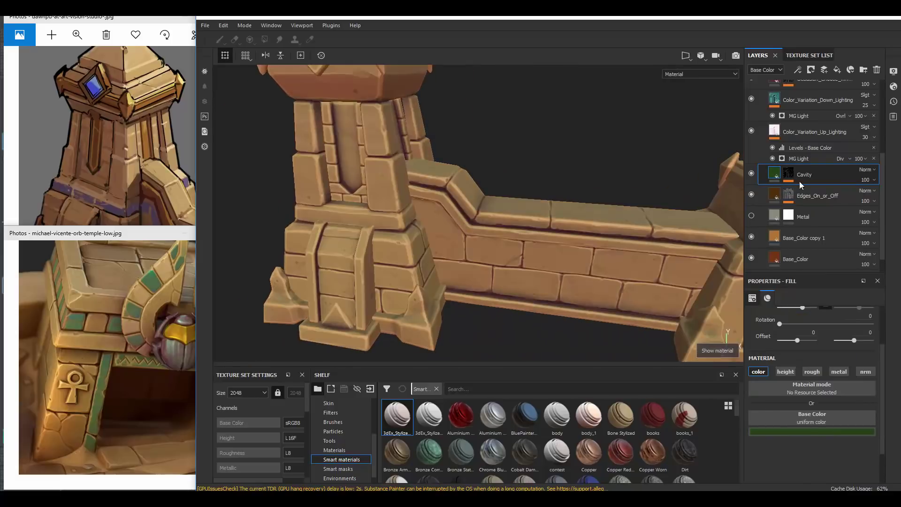
right_click_drag(448, 168, 458, 221, "alt")
key("c")
left_click(813, 432)
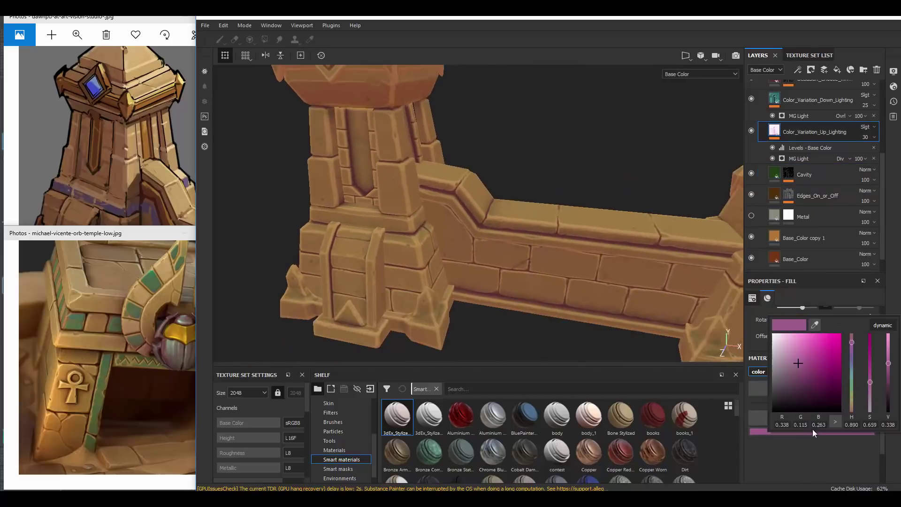
key("m")
Shift the occlusion layer's red to a darker, more saturated brown-orange
left_click_drag(527, 211, 430, 183, "alt")
left_click(798, 163)
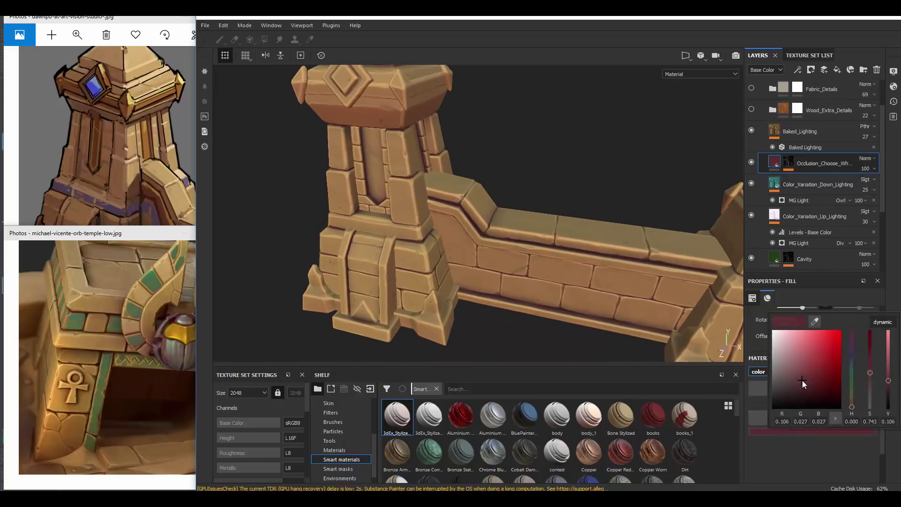
left_click_drag(565, 227, 666, 234, "alt")
left_click(793, 411)
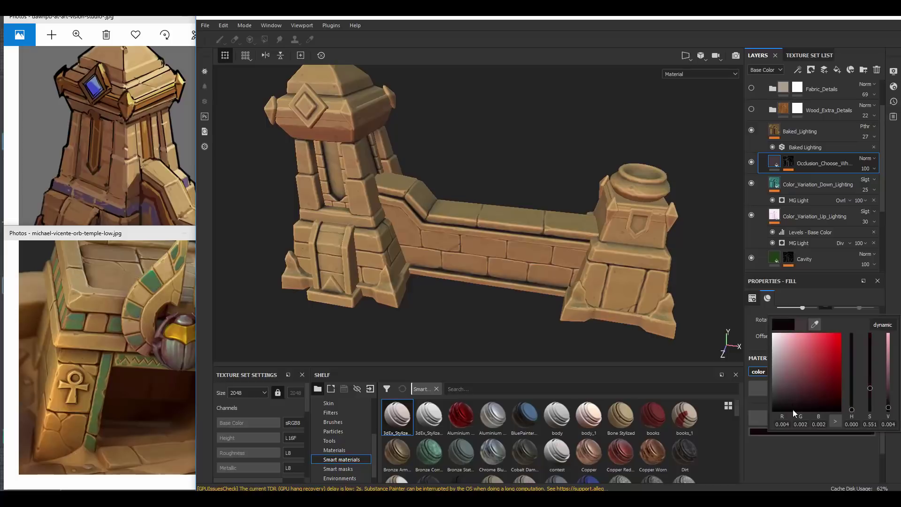
left_click_drag(821, 404, 818, 392)
left_click_drag(587, 244, 545, 238, "alt")
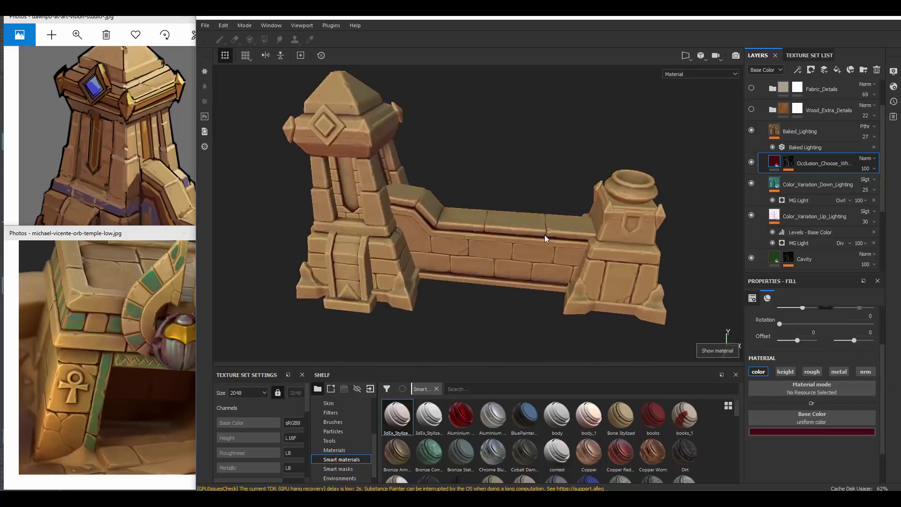
scroll(386, 209, "up", 3)
left_click(811, 431)
left_click_drag(853, 412, 852, 407)
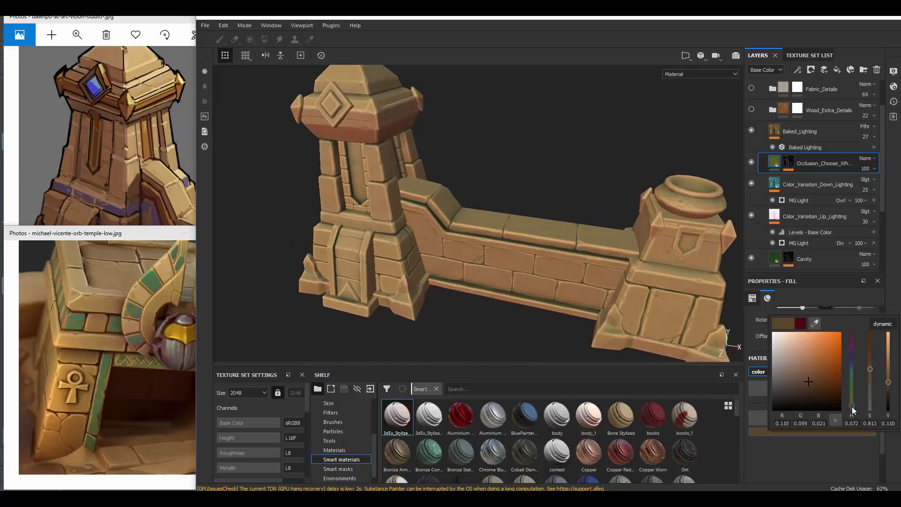
scroll(447, 225, "down", 3)
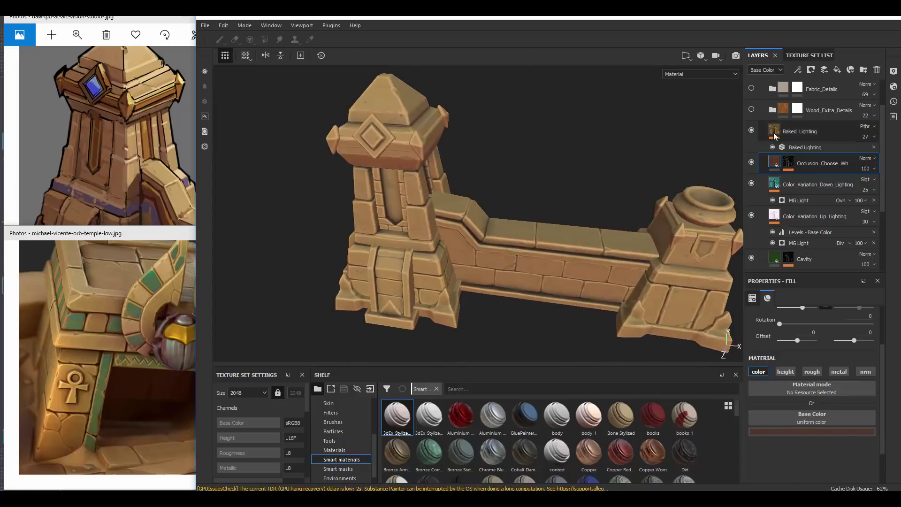
Collapse the smart material group and raise the sandstone layer's roughness to 0.452
left_click(763, 90)
left_click_drag(517, 211, 606, 239, "alt")
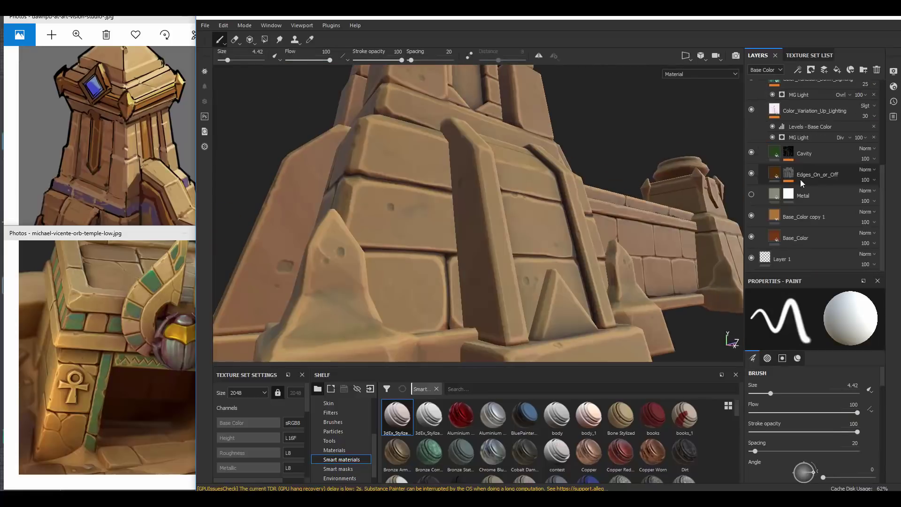
left_click_drag(789, 435, 802, 433)
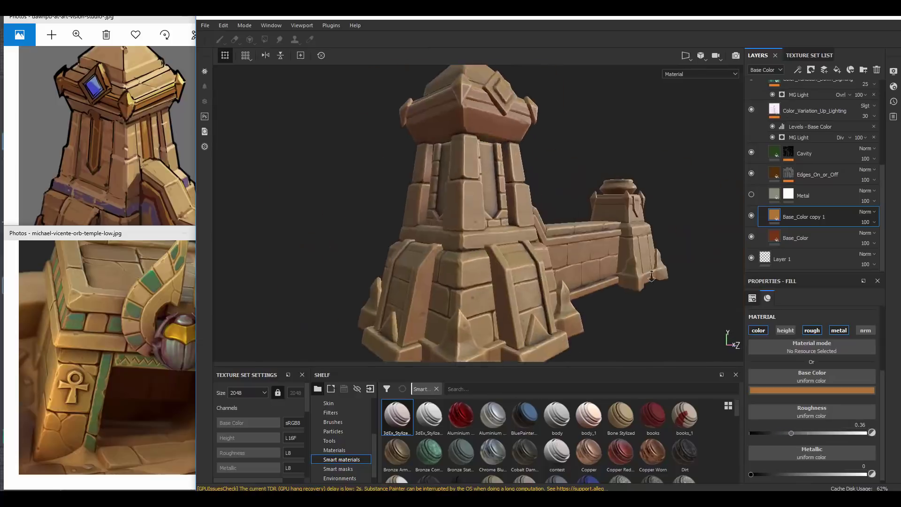
left_click_drag(519, 227, 529, 208, "alt")
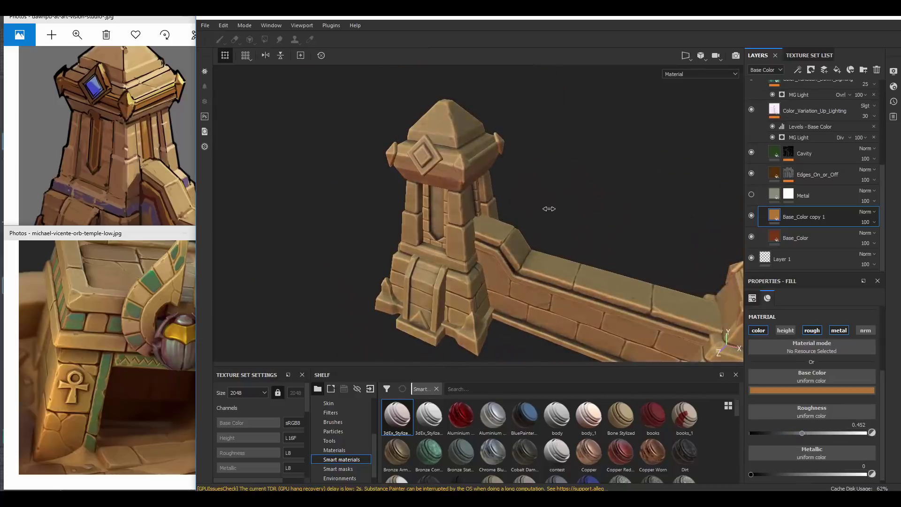
left_click(752, 194)
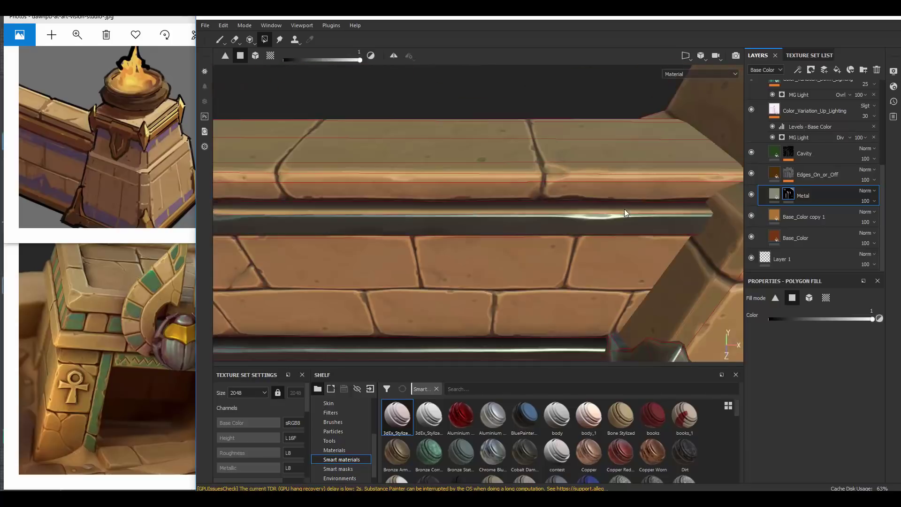
Set the metal colour to gold and fill the wall's stepped ledge faces with it
key("1")
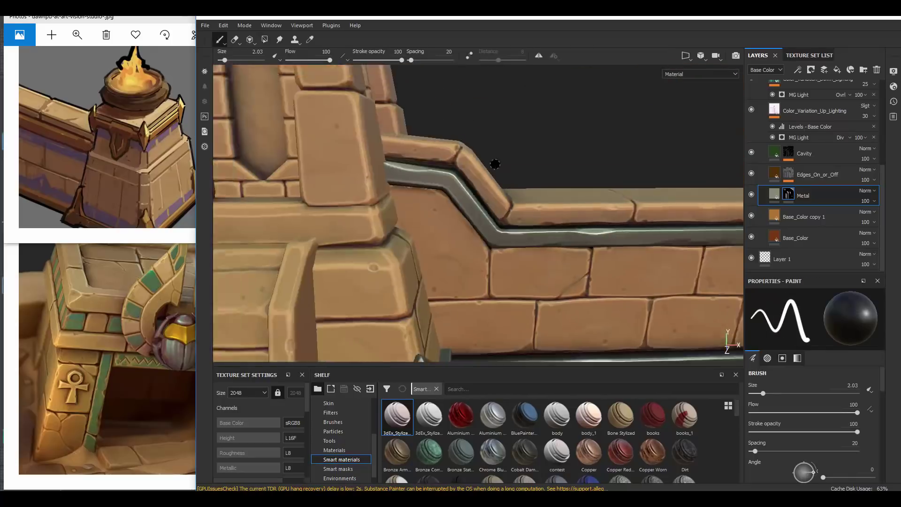
key("m")
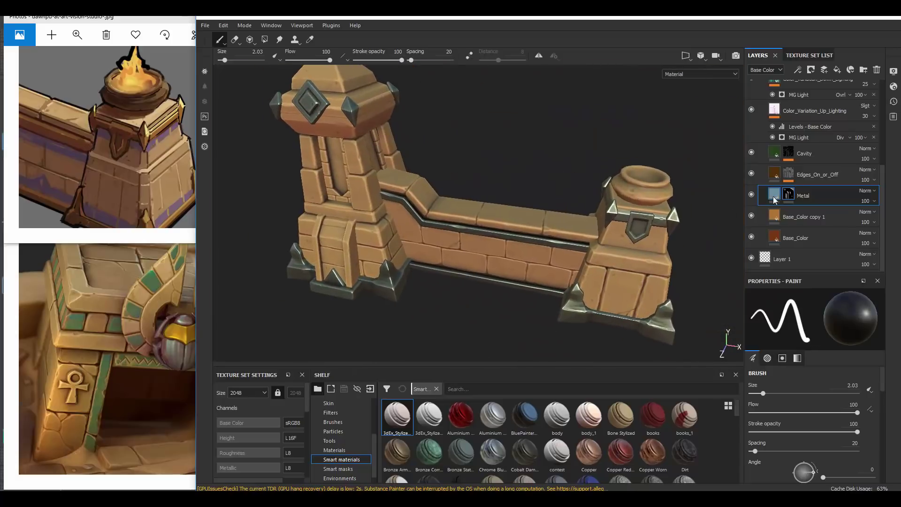
left_click(853, 479)
left_click_drag(835, 431, 841, 428)
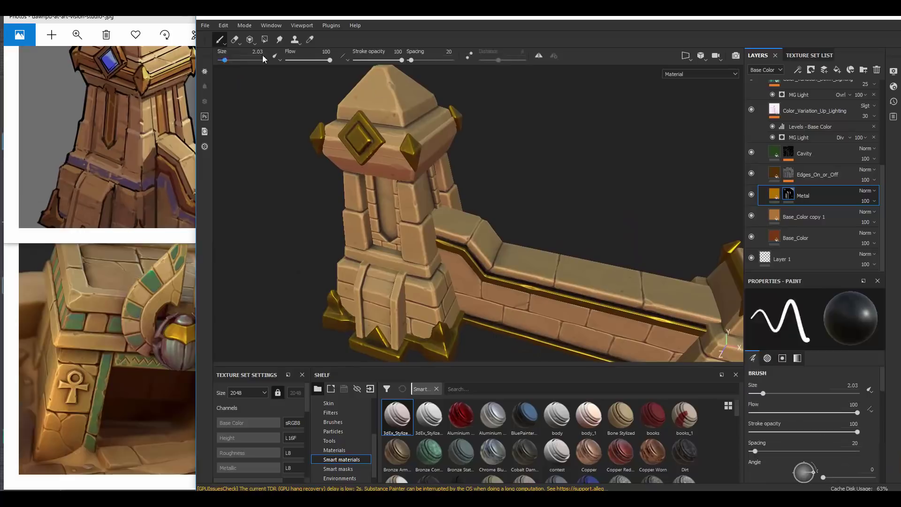
left_click_drag(402, 118, 322, 192, "alt")
scroll(621, 127, "up", 5)
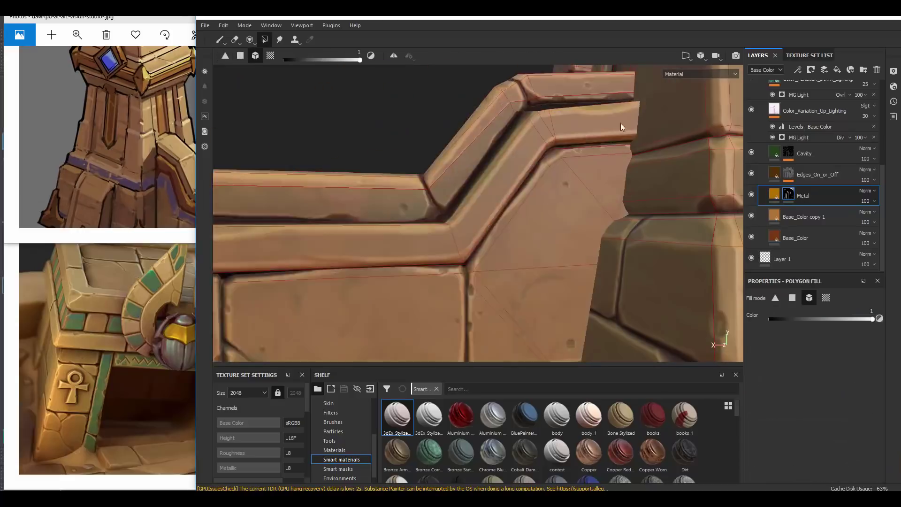
left_click(545, 118)
mouse_move(549, 142)
left_mouse_down("alt")
mouse_move(487, 203)
mouse_move(550, 207)
left_mouse_up("alt")
Brighten the gold metal colour while checking the trims around the wall
key("1")
scroll(516, 179, "down", 5)
scroll(785, 441, "up", 1)
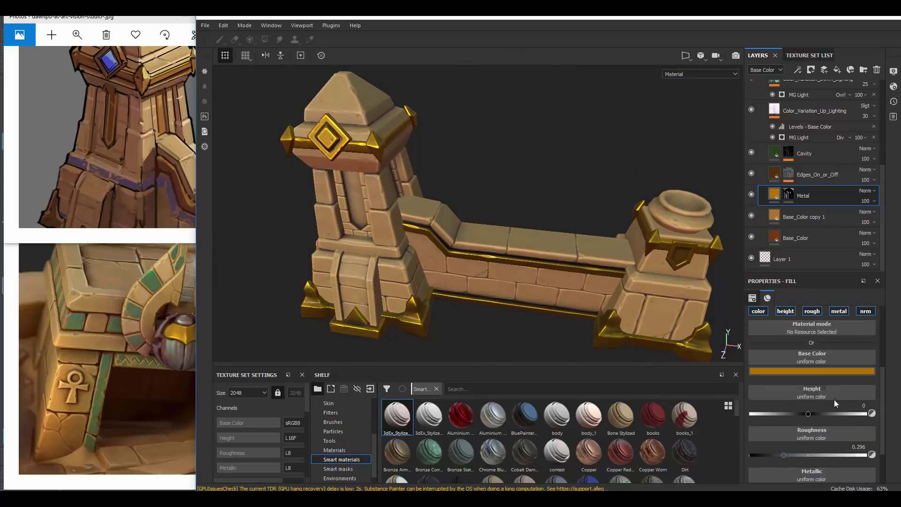
left_click(836, 371)
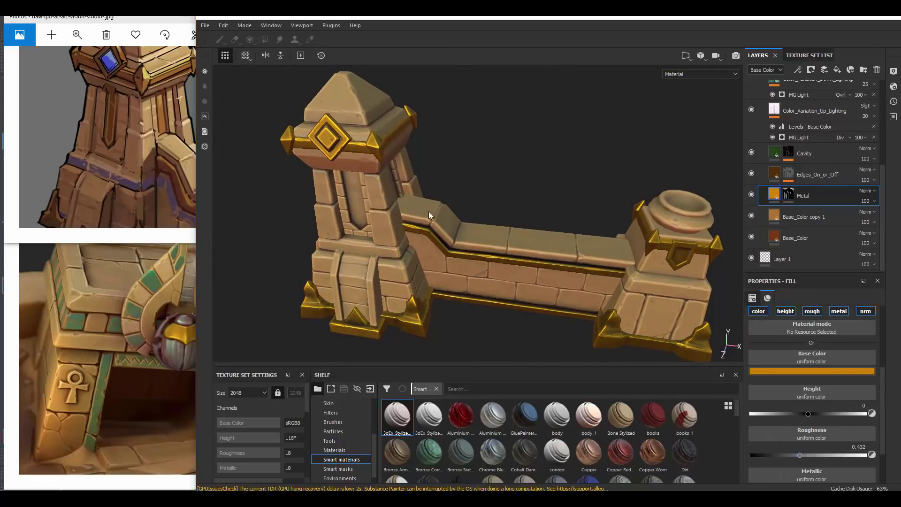
left_click_drag(429, 211, 432, 192, "alt")
scroll(432, 192, "up", 5)
scroll(432, 192, "down", 5)
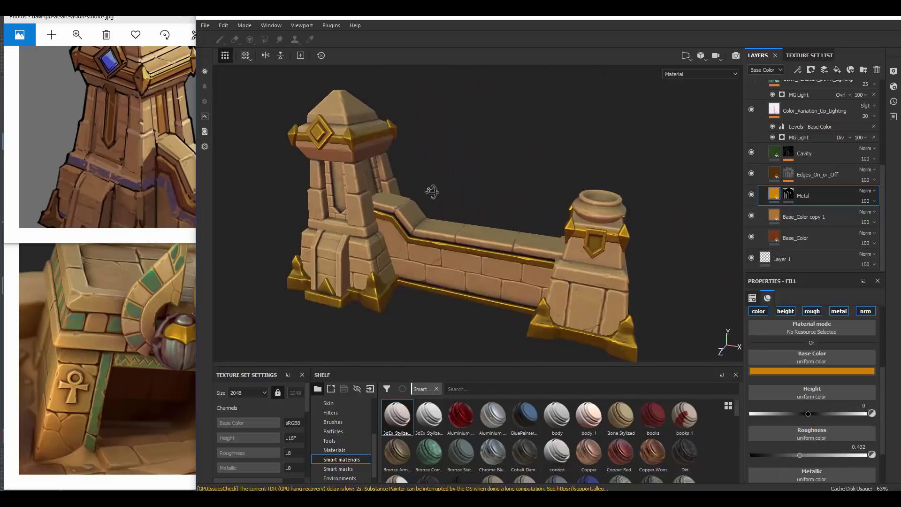
left_click(838, 371)
left_click(465, 230)
left_click_drag(465, 230, 428, 207, "alt")
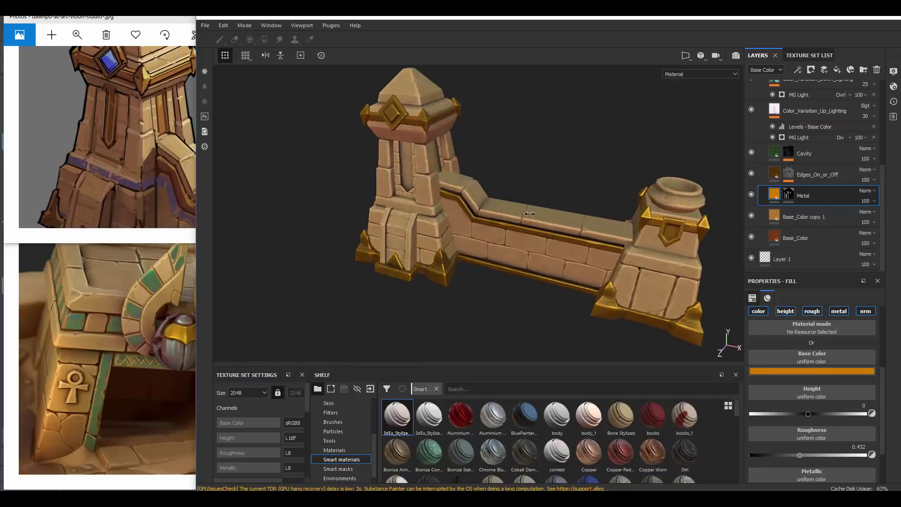
Check the tower in the reference photo, then duplicate the base colour fill layer
left_click(119, 154)
mouse_move(119, 154)
left_mouse_down()
mouse_move(129, 120)
mouse_move(196, 197)
left_mouse_up()
left_click(452, 241)
scroll(452, 241, "up", 5)
left_click(808, 217)
Give the new purple layer a black mask and paint first purple strokes on the wall base
key("ctrl+d")
left_click(811, 391)
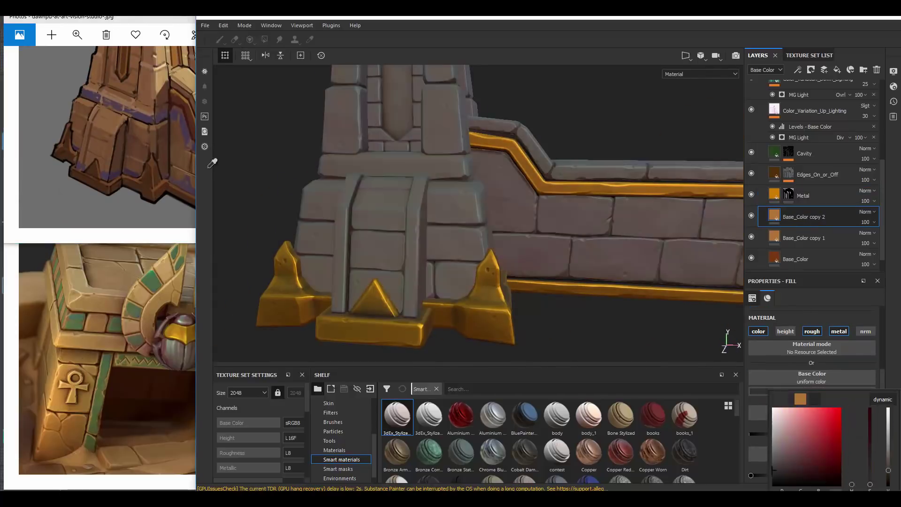
left_click(795, 234)
left_click_drag(432, 280, 461, 288)
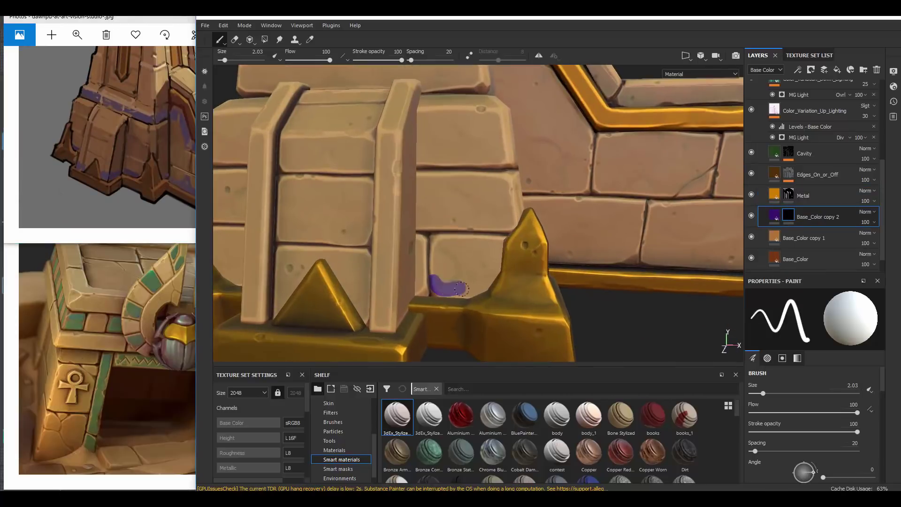
key("f")
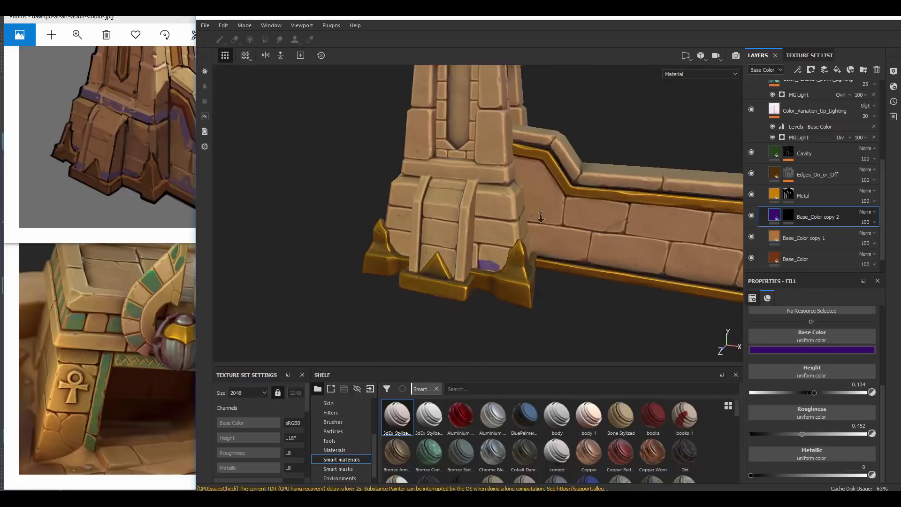
scroll(441, 254, "up", 5)
key("1")
mouse_move(460, 274)
left_mouse_down("alt")
mouse_move(441, 263)
mouse_move(474, 279)
mouse_move(459, 288)
mouse_move(610, 267)
mouse_move(500, 262)
mouse_move(556, 230)
left_mouse_up("alt")
Paint purple triangle zigzag strokes along the wall base, viewed head-on
key("4")
scroll(509, 238, "up", 5)
scroll(417, 219, "up", 2)
mouse_move(417, 219)
left_mouse_down("alt")
mouse_move(567, 228)
mouse_move(382, 209)
mouse_move(484, 185)
mouse_move(509, 236)
mouse_move(348, 222)
left_mouse_up("alt")
key("1")
scroll(509, 236, "up", 3)
scroll(479, 232, "up", 2)
scroll(479, 232, "up", 2)
scroll(478, 231, "down", 2)
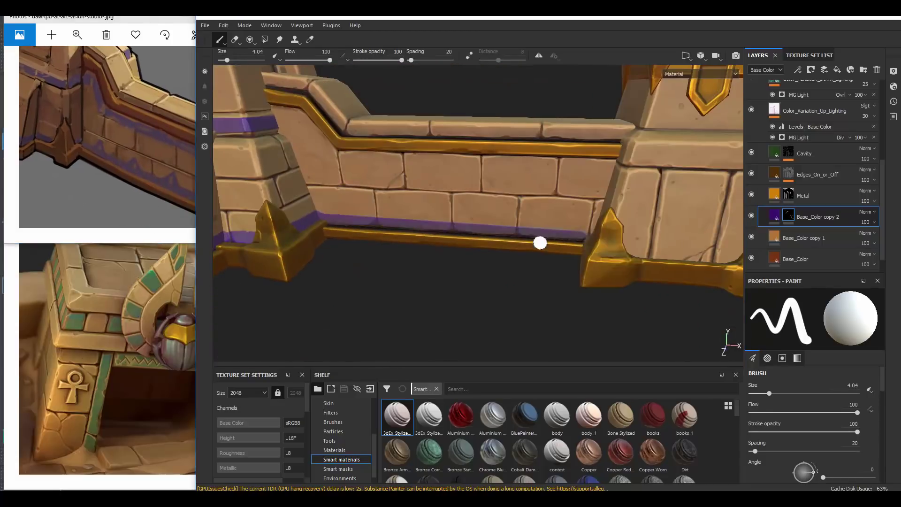
mouse_move(540, 243)
left_mouse_down("alt")
mouse_move(439, 232)
mouse_move(390, 244)
left_mouse_up("alt")
scroll(447, 251, "up", 2)
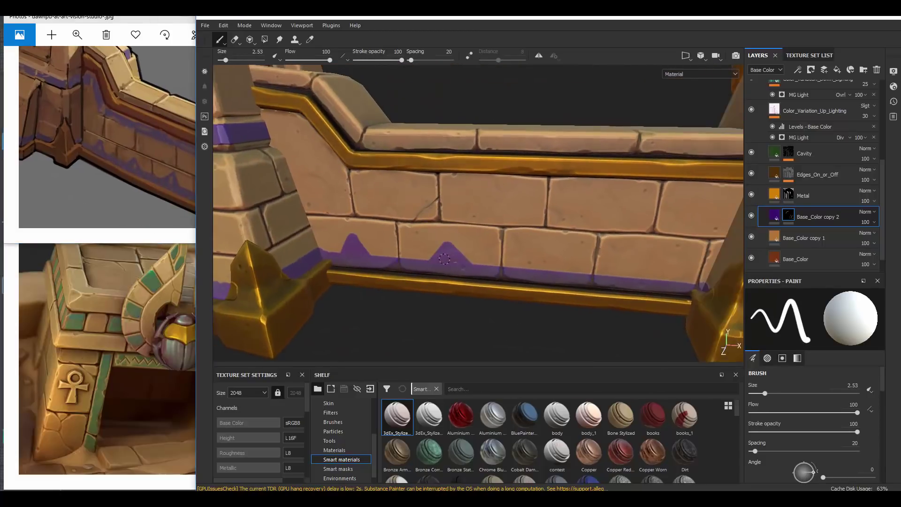
left_click_drag(445, 259, 467, 272, "alt")
left_click_drag(467, 272, 480, 259)
Paint straight purple band segments on the left pillar
scroll(573, 282, "down", 2)
left_click_drag(574, 281, 468, 254, "alt")
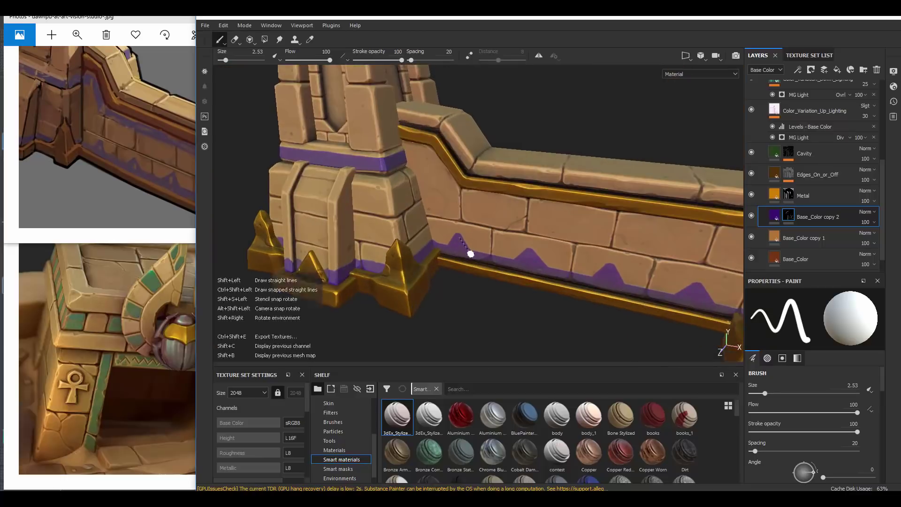
scroll(469, 253, "up", 3)
left_click(774, 216)
mouse_move(517, 211)
left_mouse_down("alt")
mouse_move(470, 193)
mouse_move(540, 141)
mouse_move(725, 202)
left_mouse_up("alt")
key("1")
scroll(471, 193, "up", 2)
scroll(474, 190, "down", 2)
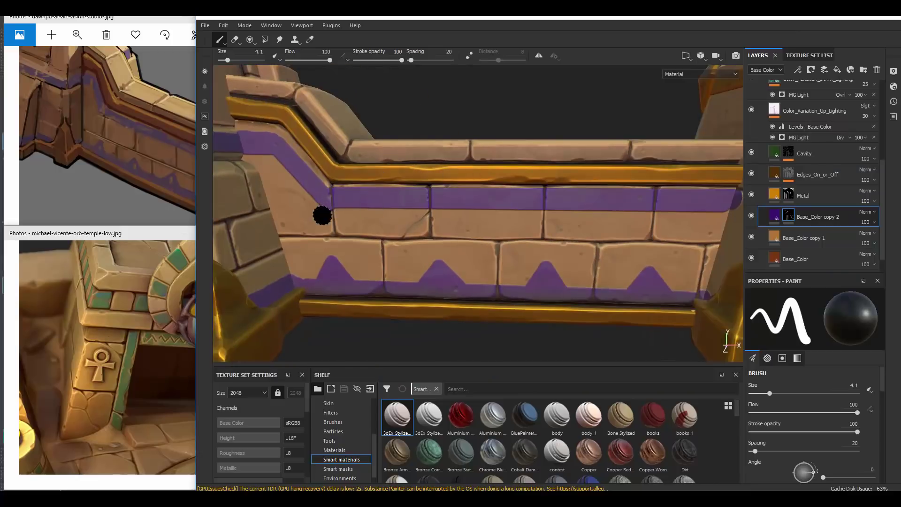
scroll(400, 194, "down", 2)
Select the Metal layer and set up polygon filling on the pot
left_click_drag(400, 193, 447, 242, "alt")
scroll(446, 241, "up", 2)
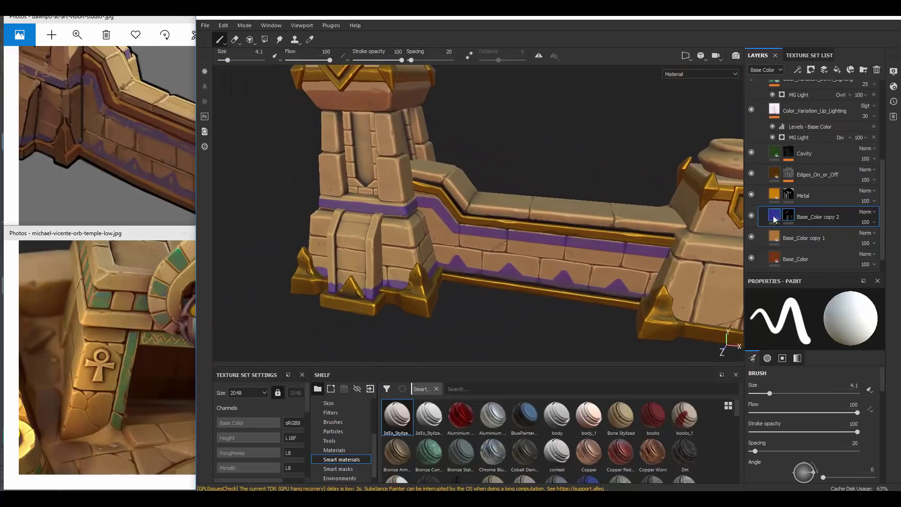
left_click(781, 197)
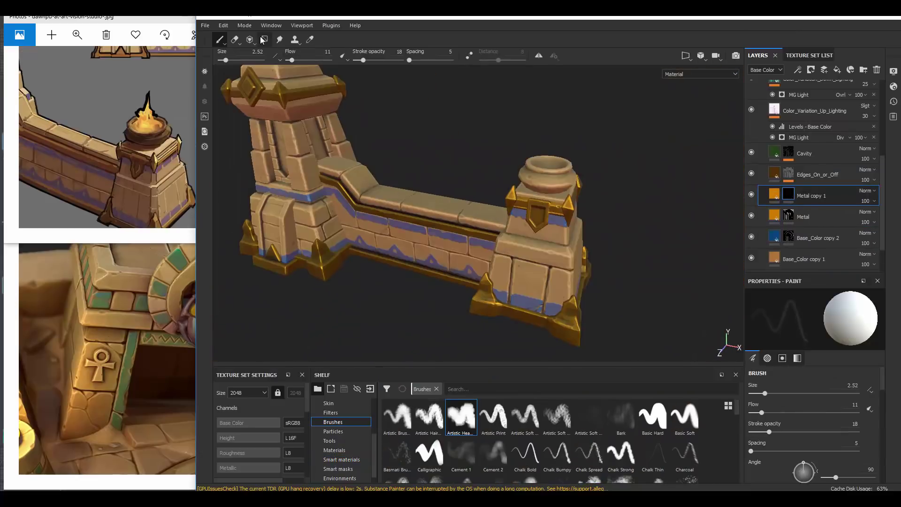
left_click(261, 40)
scroll(628, 212, "up", 5)
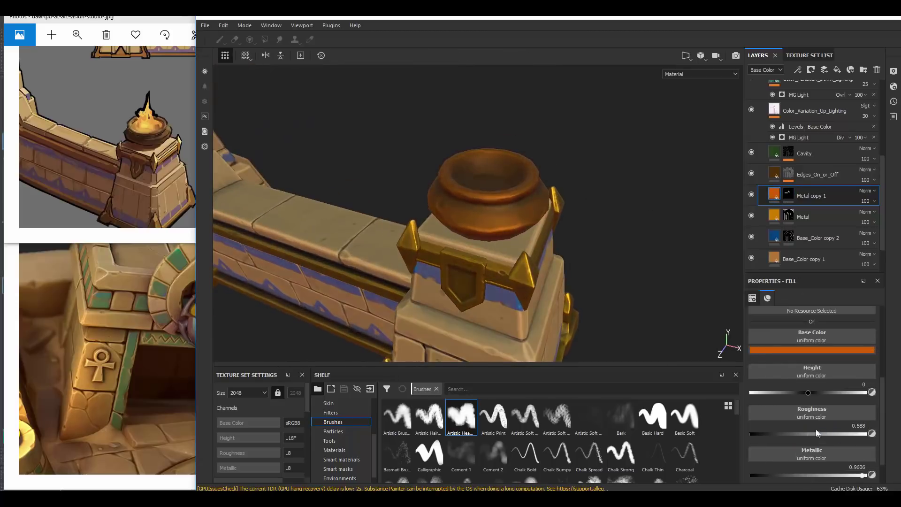
Make the pot layer non-metallic with roughness toward 0.792, viewing tower, wall and pot
left_click(816, 434)
scroll(469, 211, "down", 3)
left_click_drag(470, 212, 423, 197, "alt")
scroll(422, 197, "up", 3)
scroll(825, 441, "down", 1)
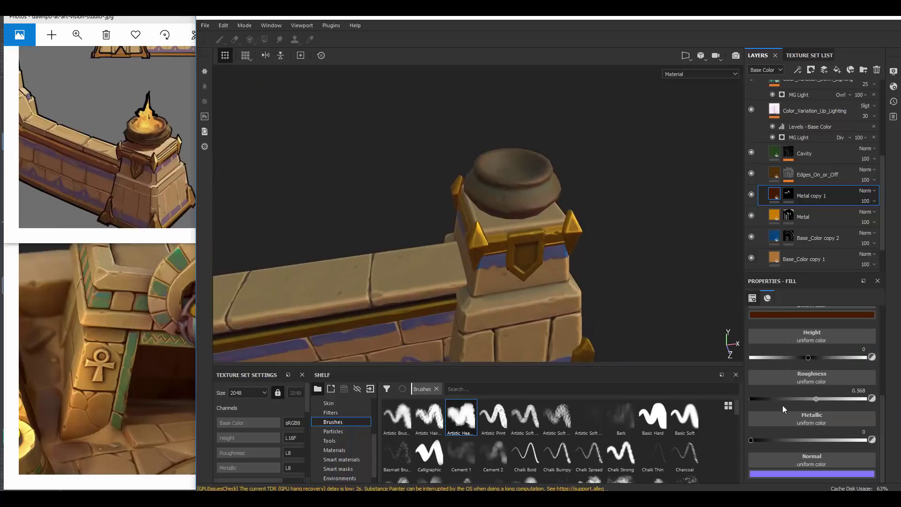
scroll(503, 228, "down", 5)
mouse_move(503, 228)
left_mouse_down("alt")
mouse_move(587, 217)
mouse_move(459, 219)
left_mouse_up("alt")
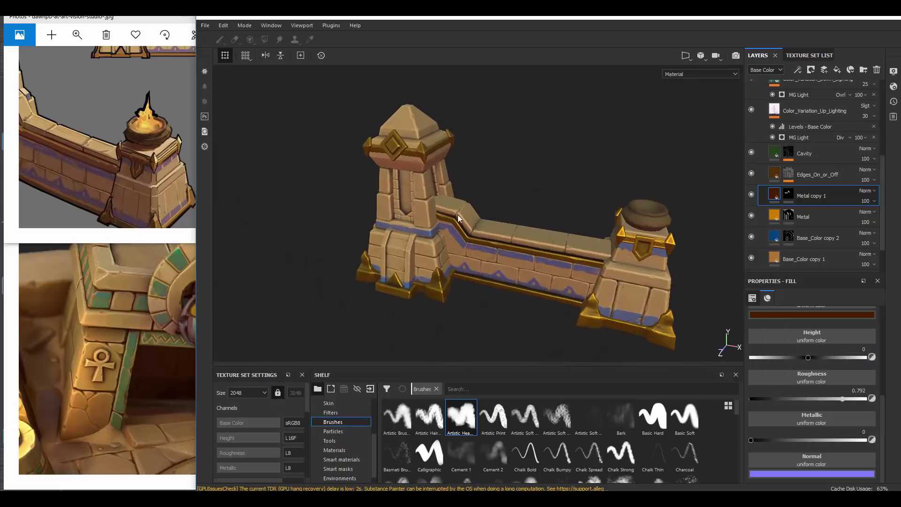
scroll(469, 187, "up", 3)
Polygon-fill the tower's diamond gem with blue metal
left_click(851, 193)
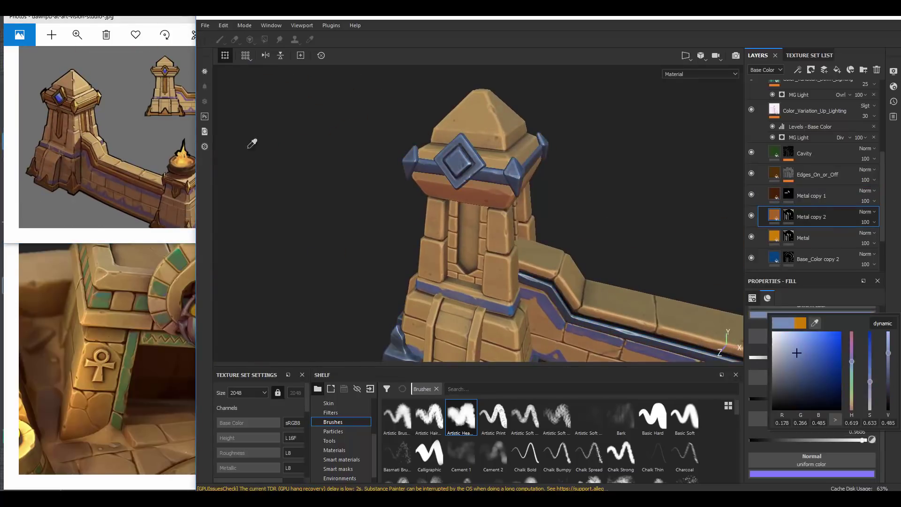
scroll(469, 188, "up", 2)
scroll(470, 188, "up", 5)
key("4")
mouse_move(470, 211)
left_mouse_down("alt")
mouse_move(601, 220)
mouse_move(455, 204)
left_mouse_up("alt")
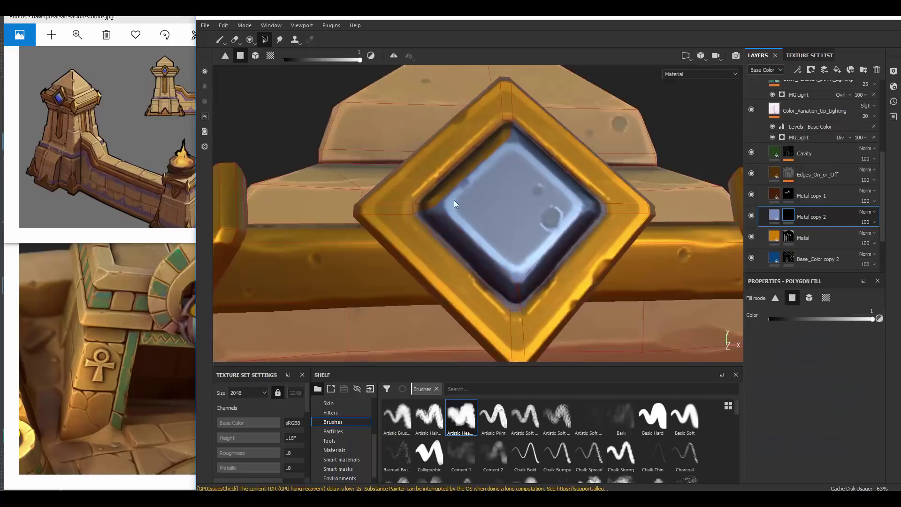
scroll(454, 203, "down", 3)
left_click_drag(535, 145, 580, 186, "alt")
left_click(803, 238)
left_click_drag(514, 187, 476, 211, "alt")
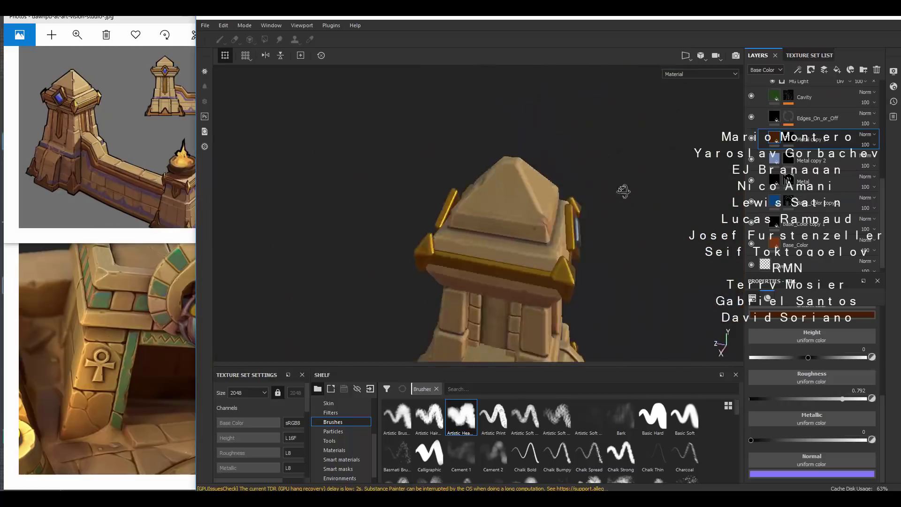
Give the gem's Metal copy 2 layer a brighter blue colour
left_click(810, 160)
left_click(812, 313)
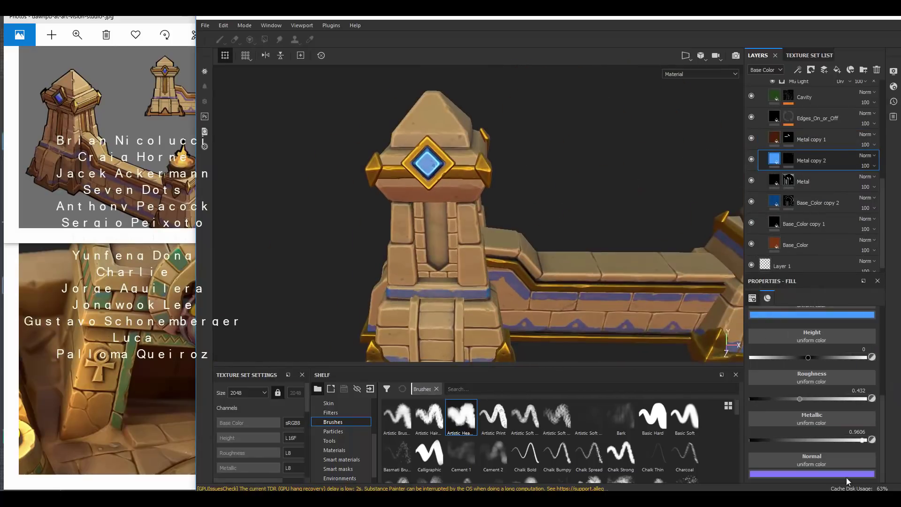
left_click(264, 39)
key("1")
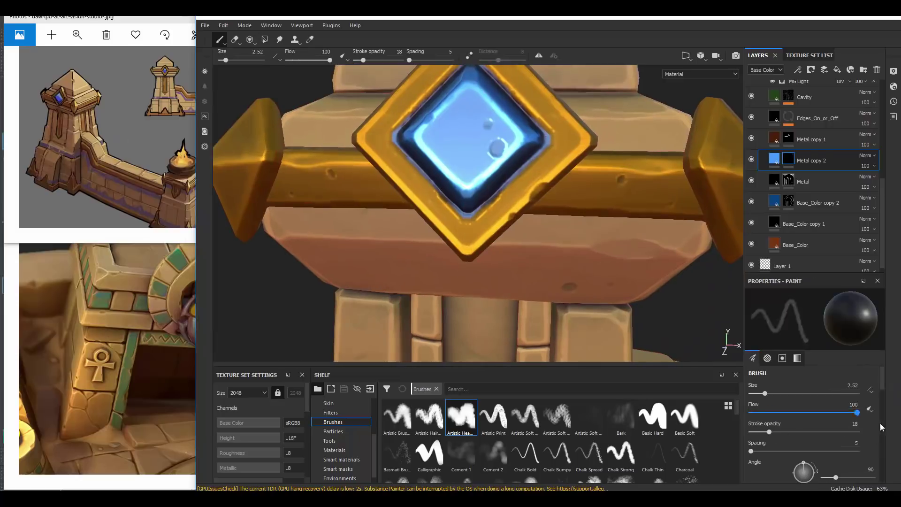
left_click_drag(470, 225, 517, 127, "alt")
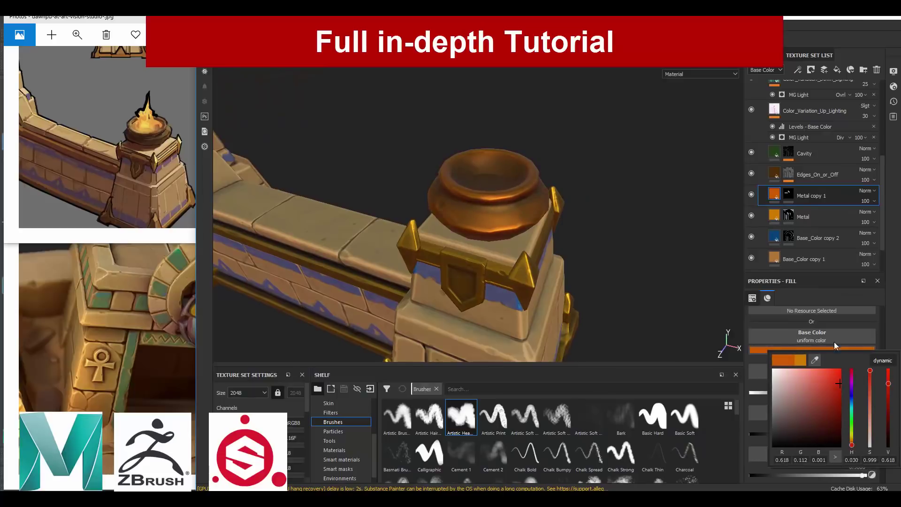
Orbit out over the whole wall and reselect the gold Metal layer
left_click_drag(564, 211, 643, 203, "alt")
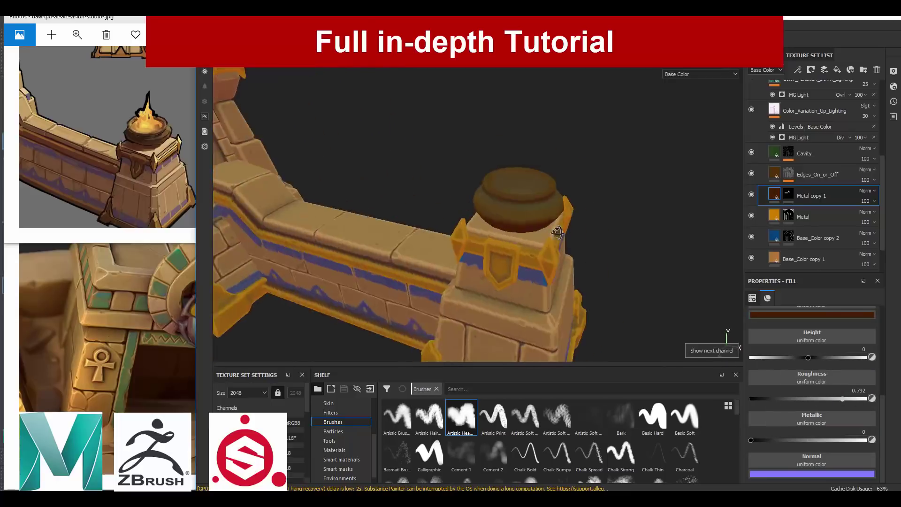
left_click_drag(452, 212, 444, 212, "alt")
left_click(778, 217)
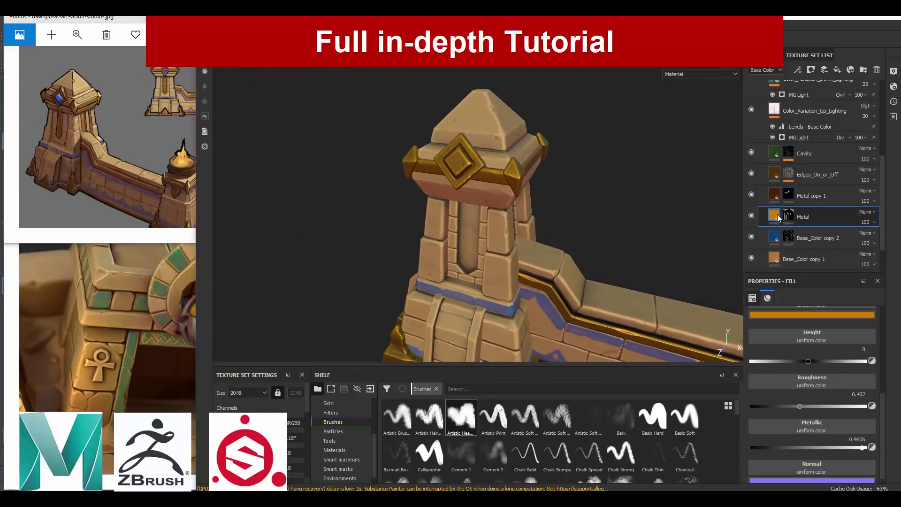